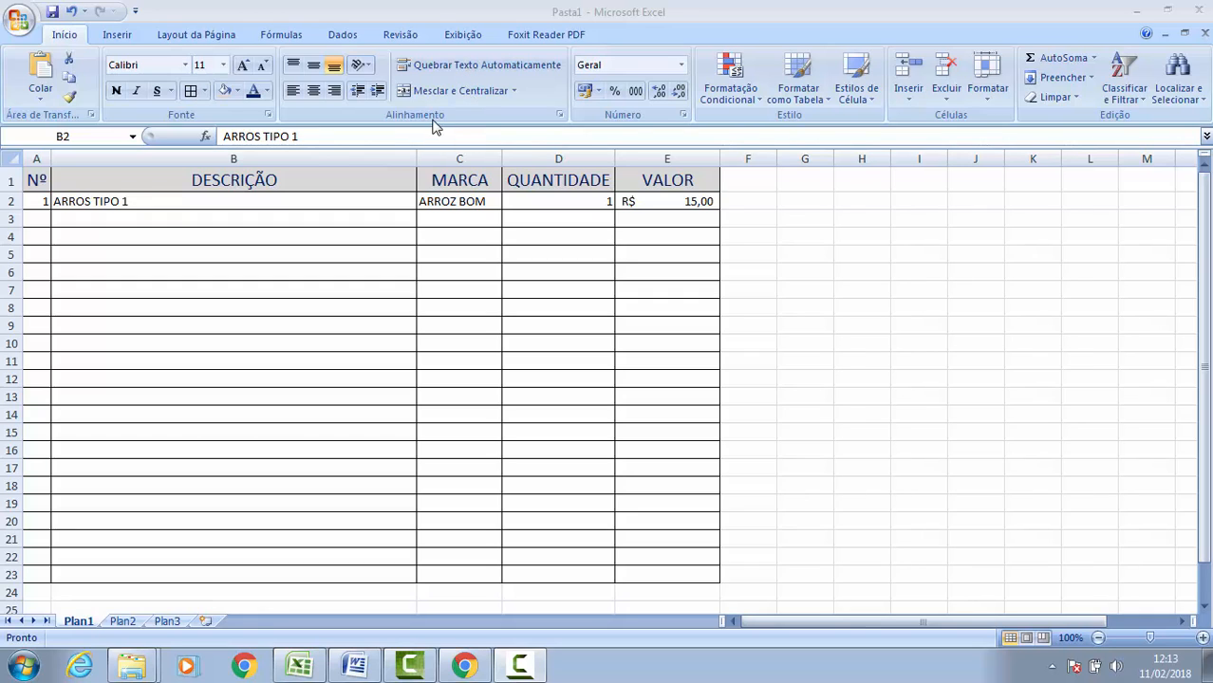
pyautogui.click(485, 258)
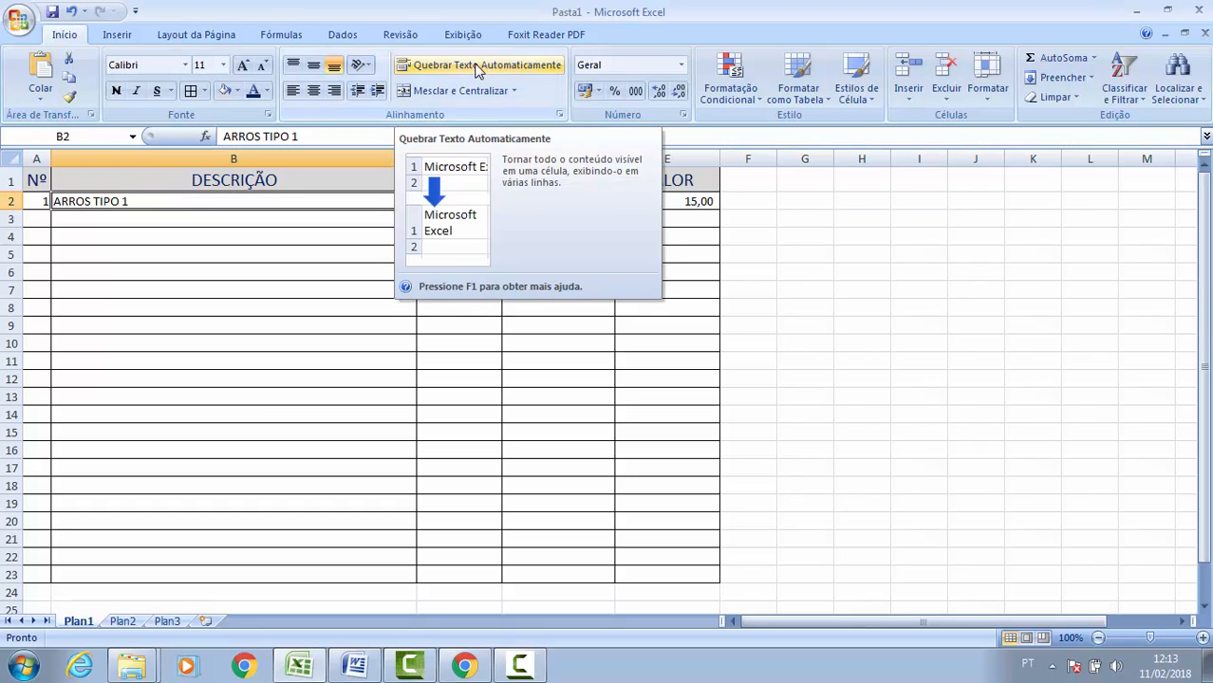
pyautogui.click(292, 309)
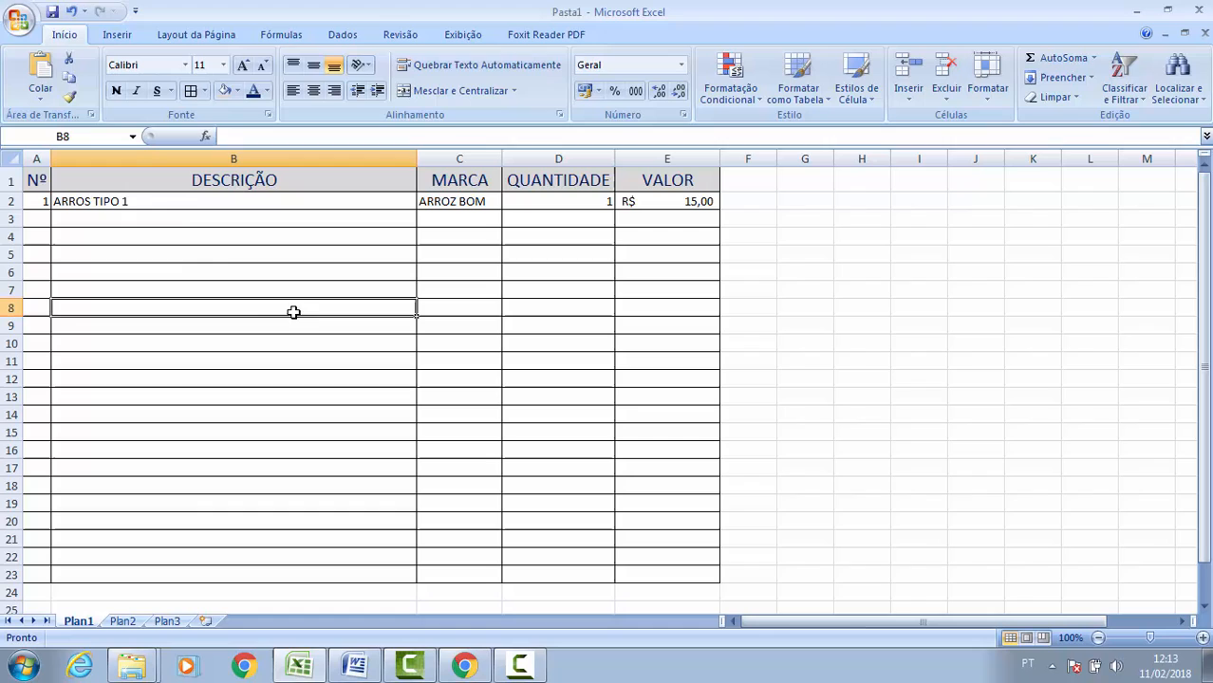
pyautogui.click(183, 235)
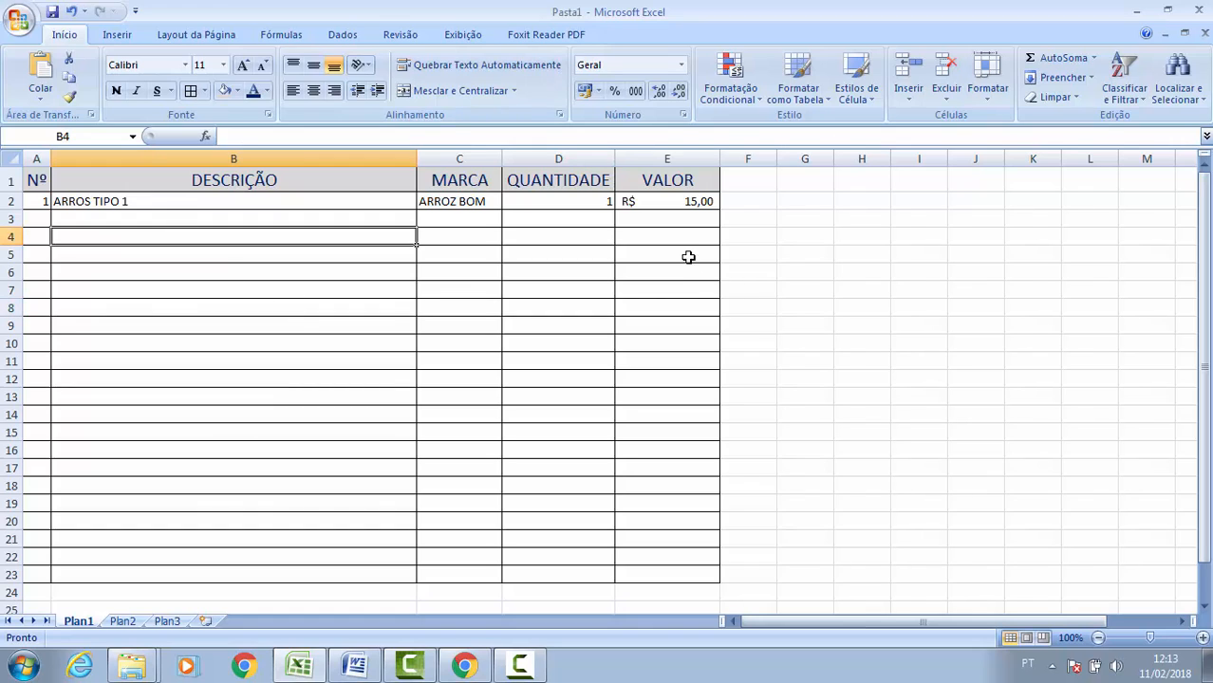
pyautogui.click(683, 240)
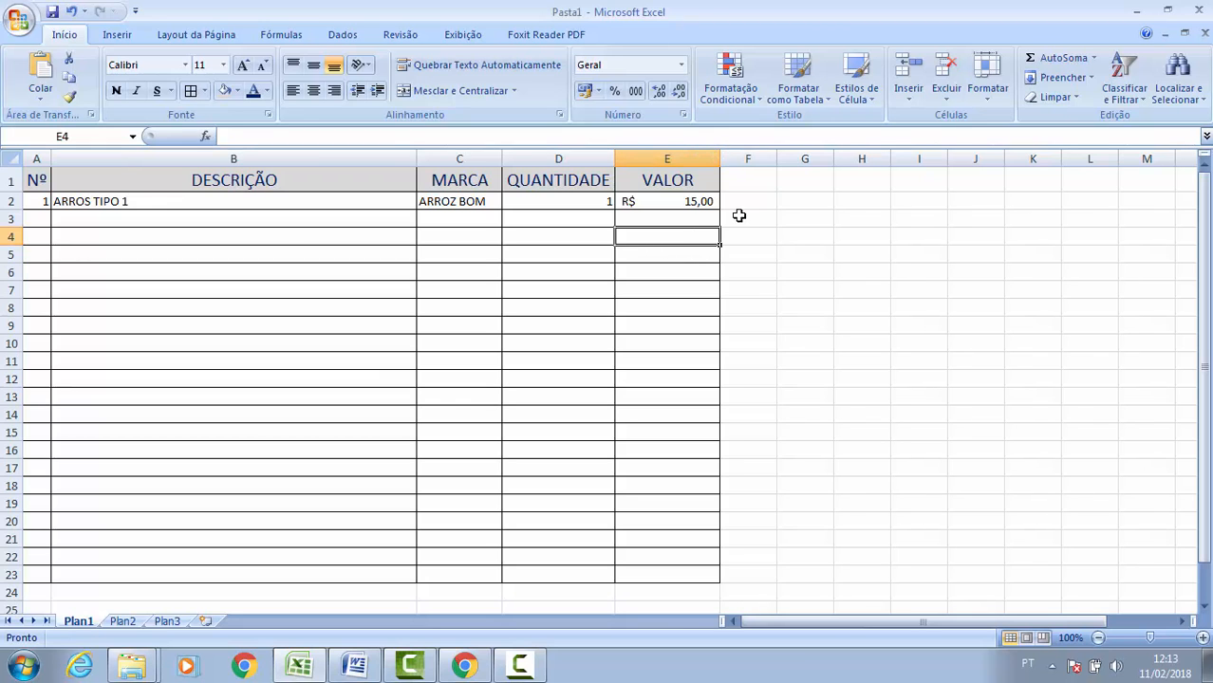
# Widen column G to about twice its width and enter "Esse é o meu texto e eu quero que a largura da coluna fique assim." in G2.
pyautogui.click(804, 158)
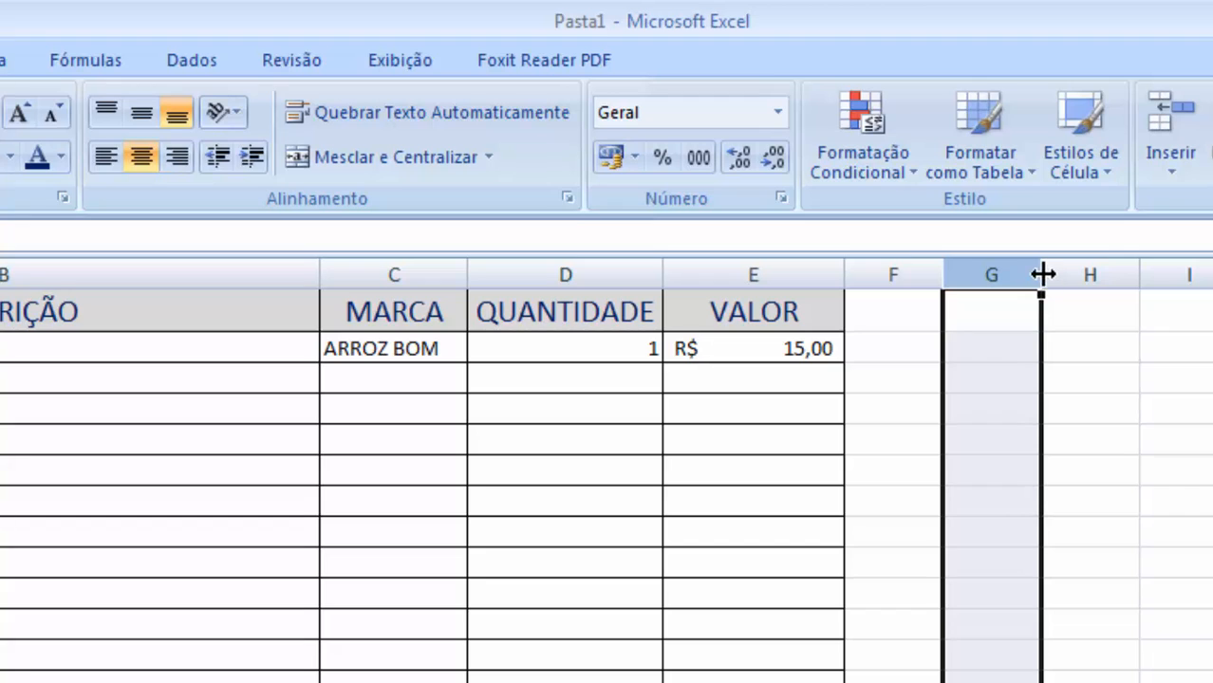
pyautogui.moveTo(1042, 275); pyautogui.dragTo(1141, 270)
pyautogui.click(1079, 359)
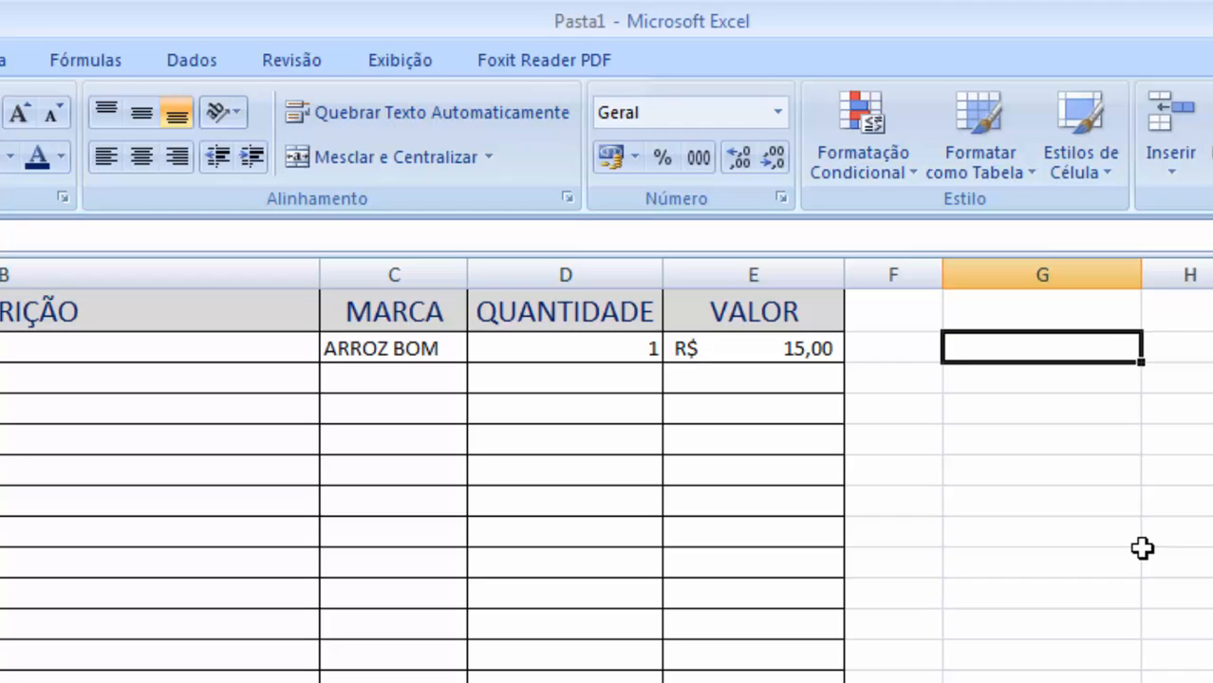
pyautogui.write('esse')
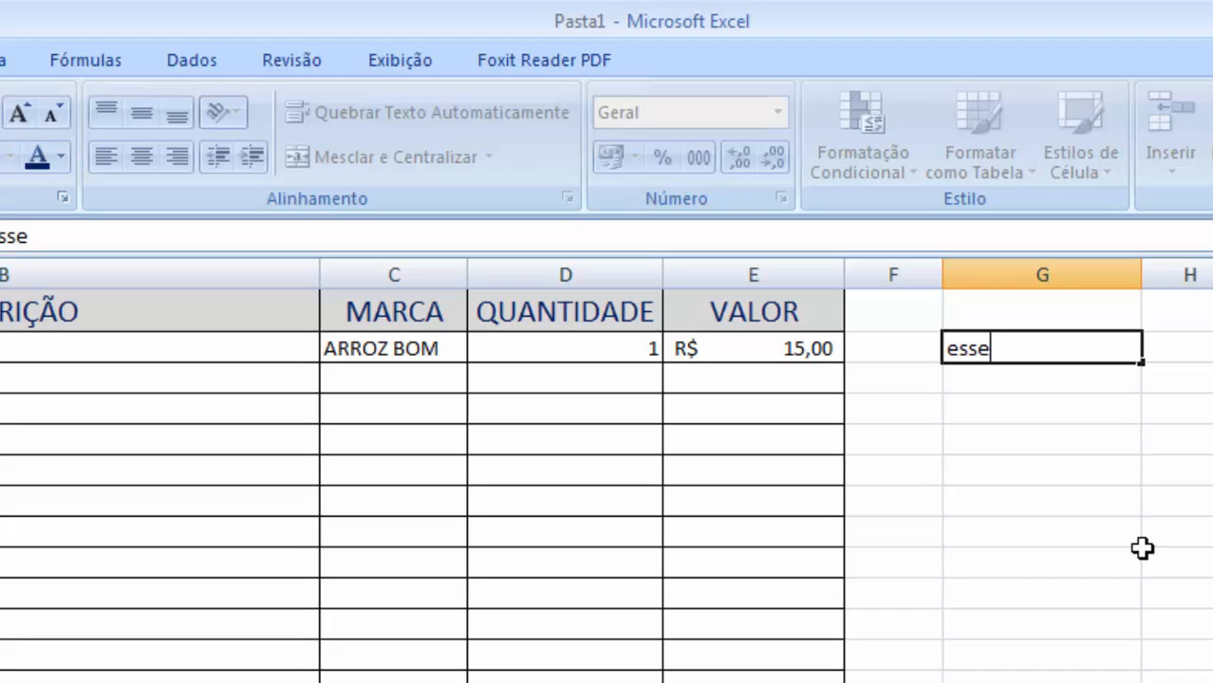
pyautogui.press('BackSpace')
pyautogui.press('BackSpace')
pyautogui.press('BackSpace')
pyautogui.press('BackSpace')
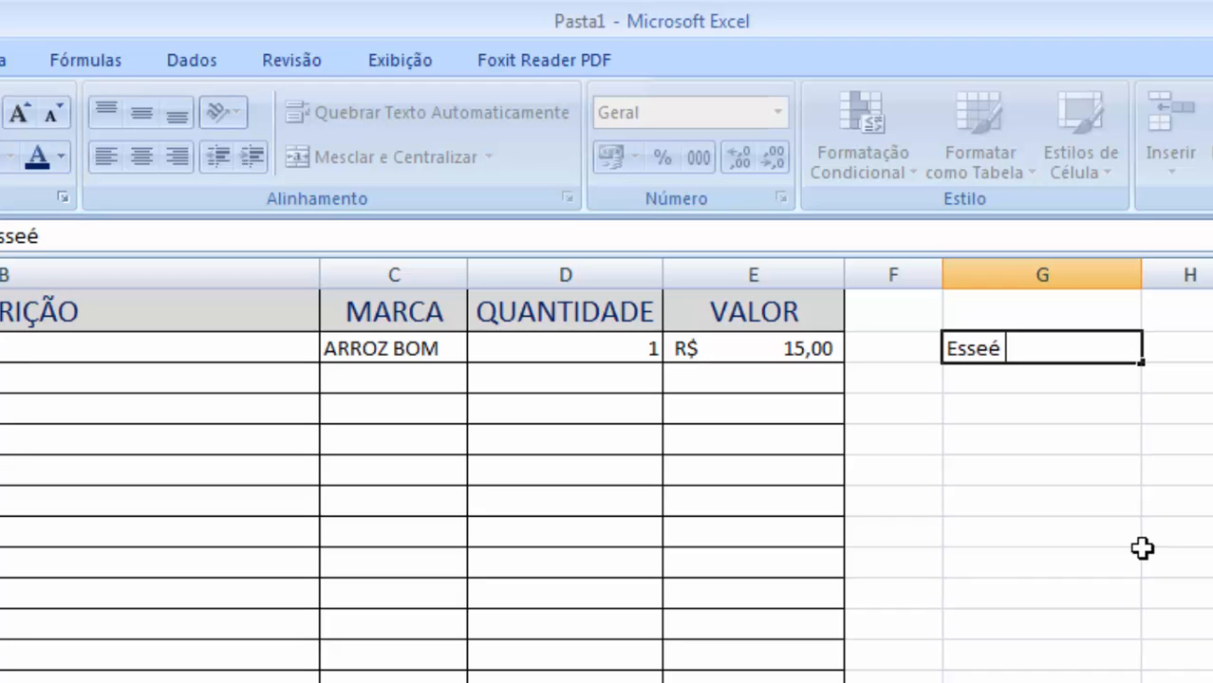
pyautogui.write('Esse é o m')
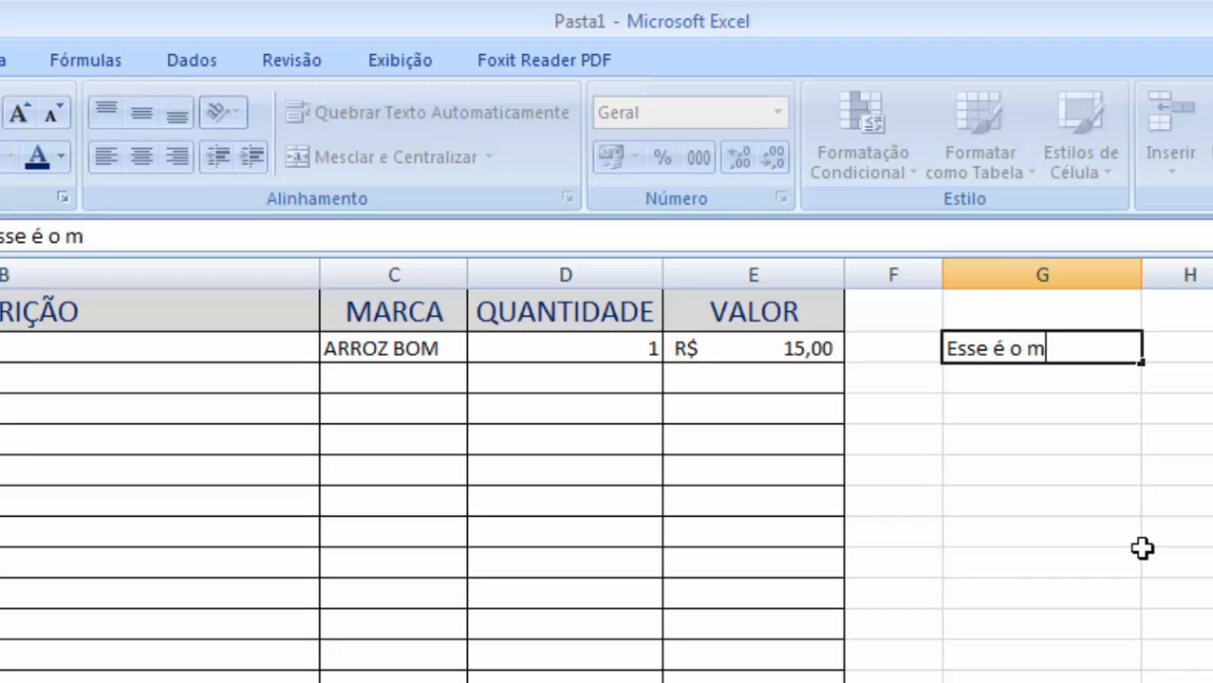
pyautogui.write('eu texto e e')
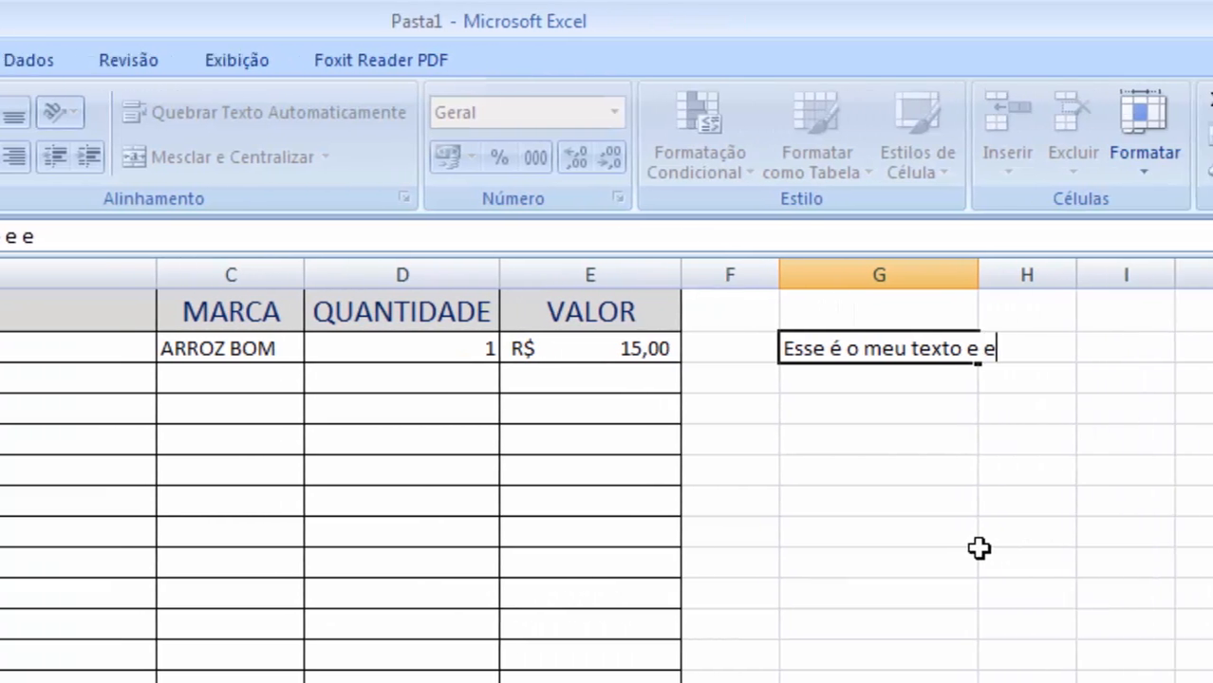
pyautogui.write('u quero q')
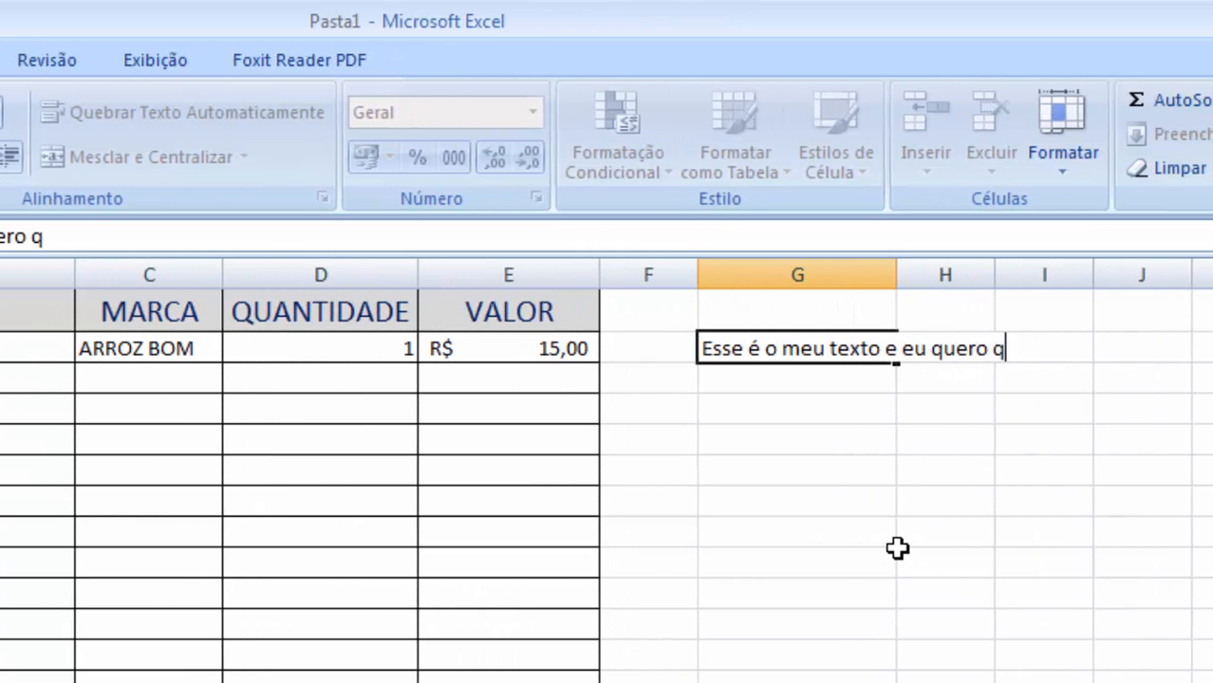
pyautogui.write('ue a largura da')
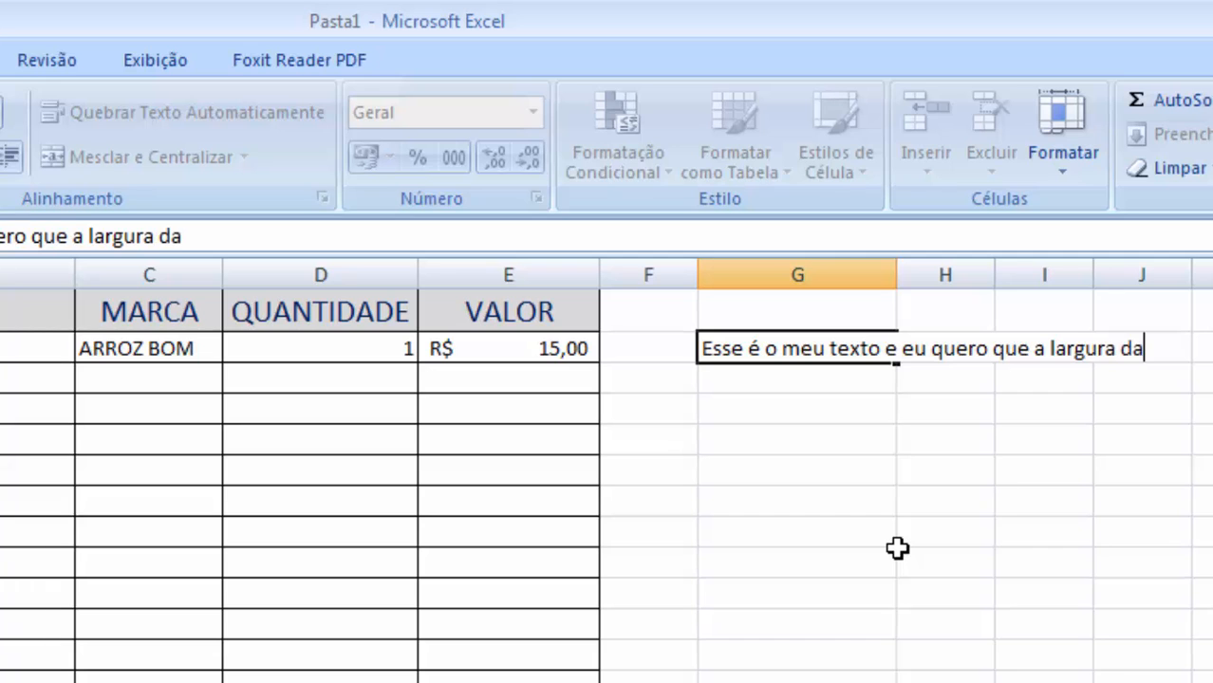
pyautogui.write(' coluna fique assim.')
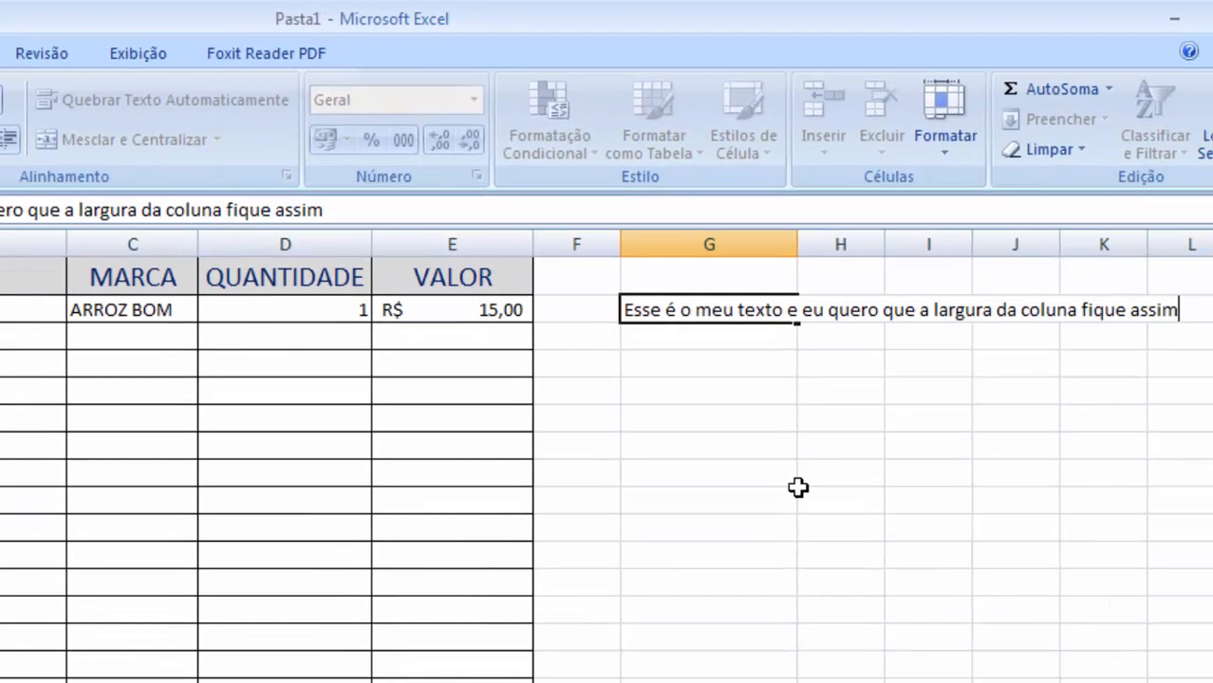
pyautogui.press('Return')
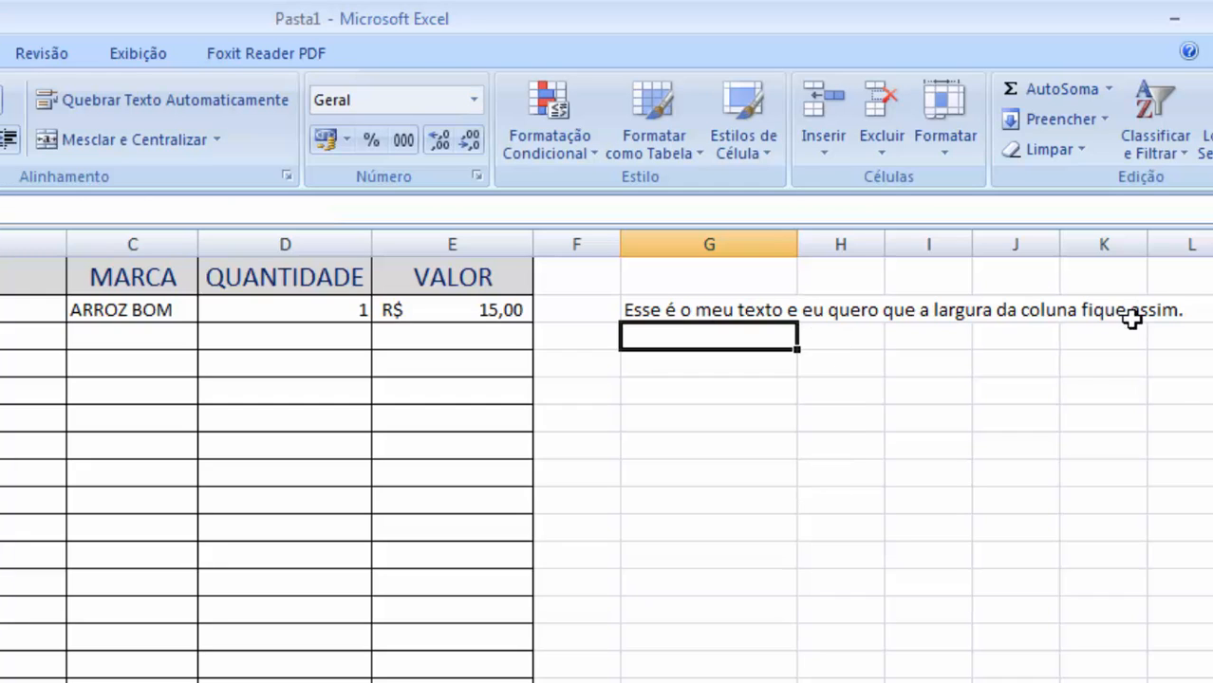
# Turn on automatic text wrapping for cell G2 and look over the merge options.
pyautogui.click(716, 313)
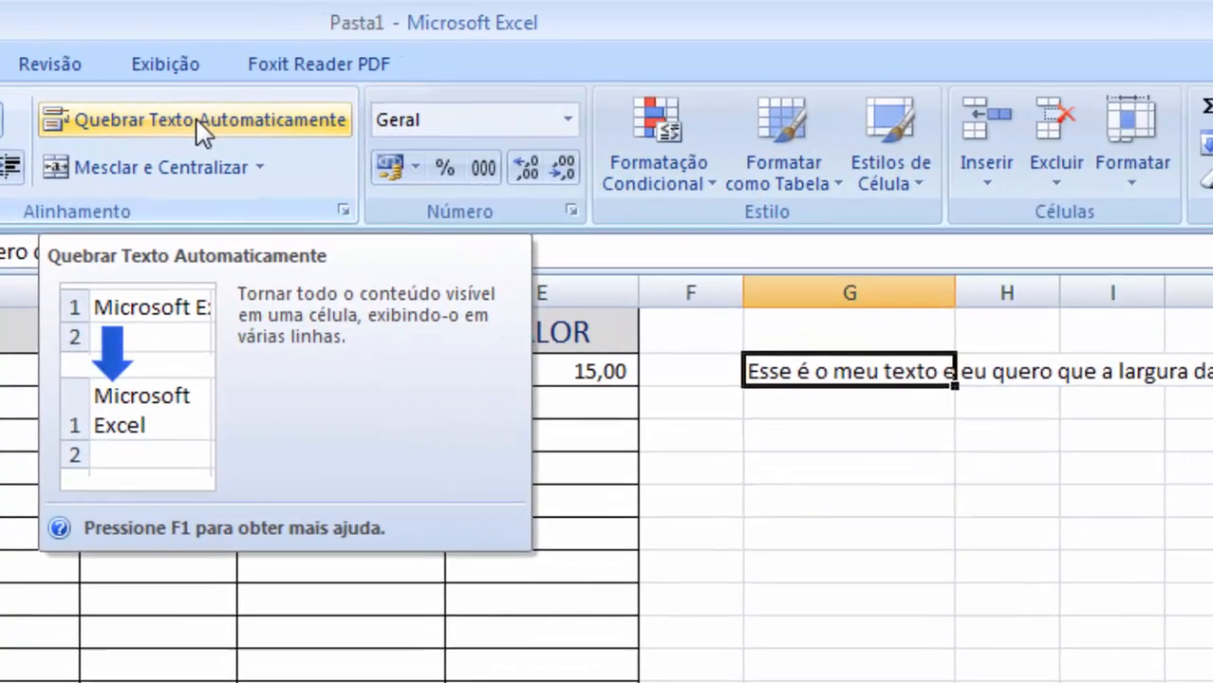
pyautogui.click(169, 104)
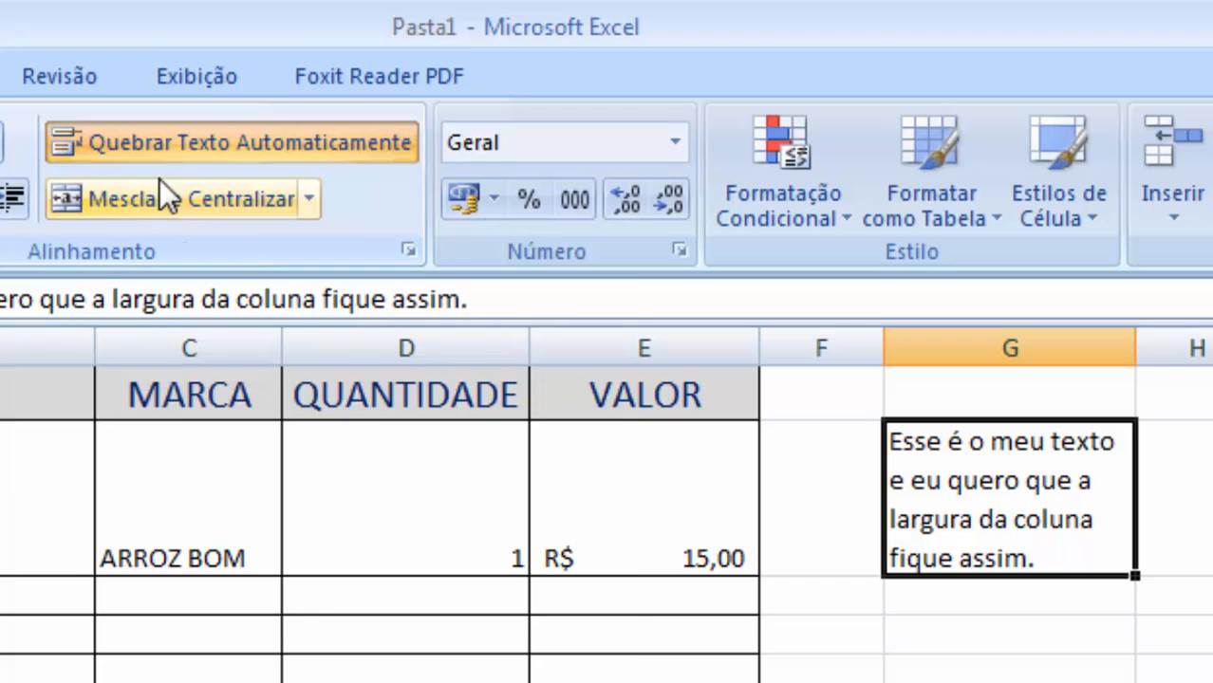
pyautogui.click(308, 198)
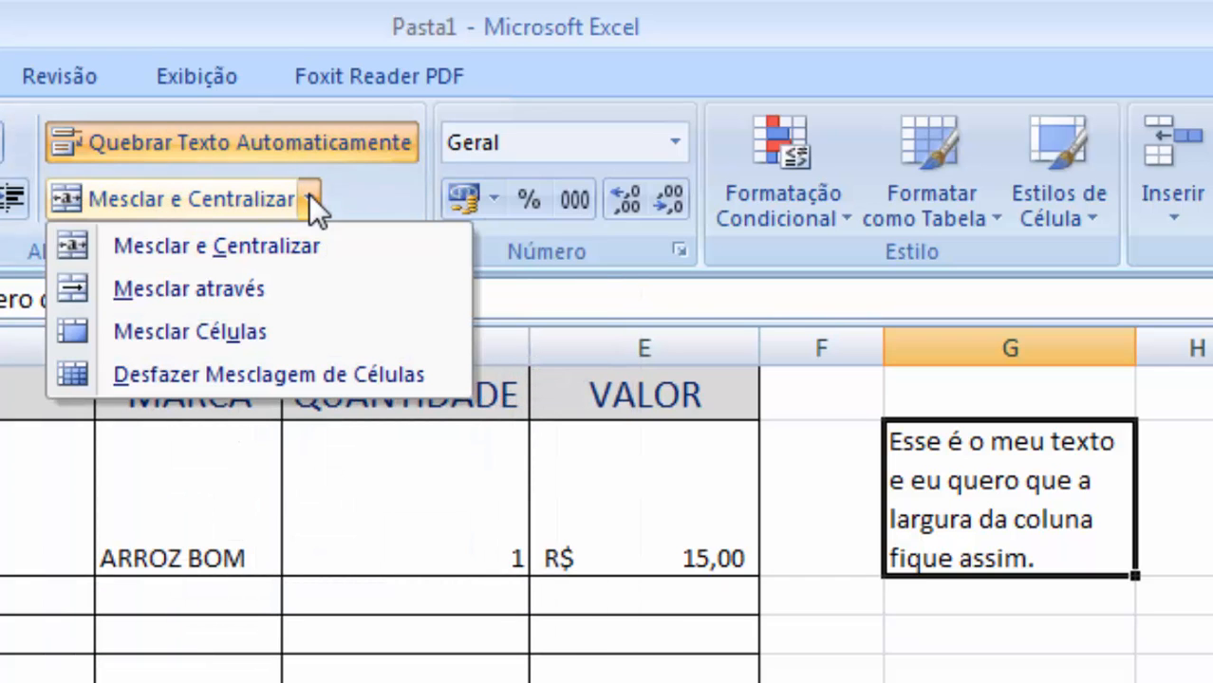
pyautogui.click(309, 199)
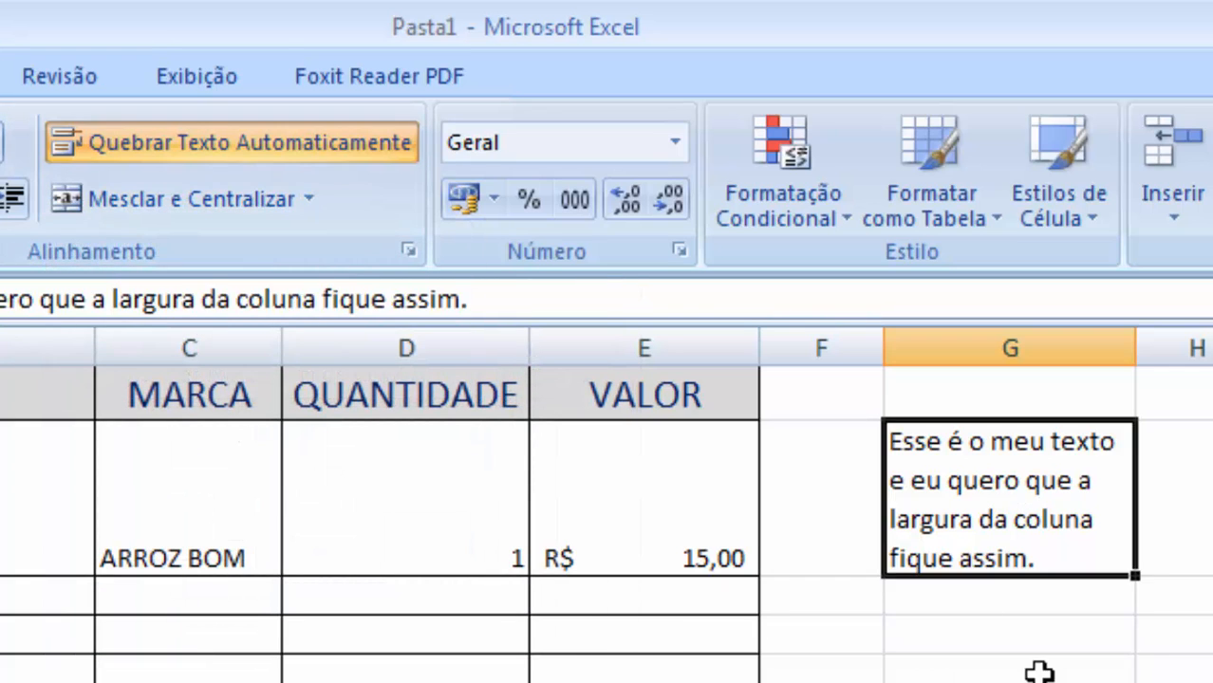
# Clear the sample text from cell G2 and narrow column G to slightly less than the width of column H.
pyautogui.press('Delete')
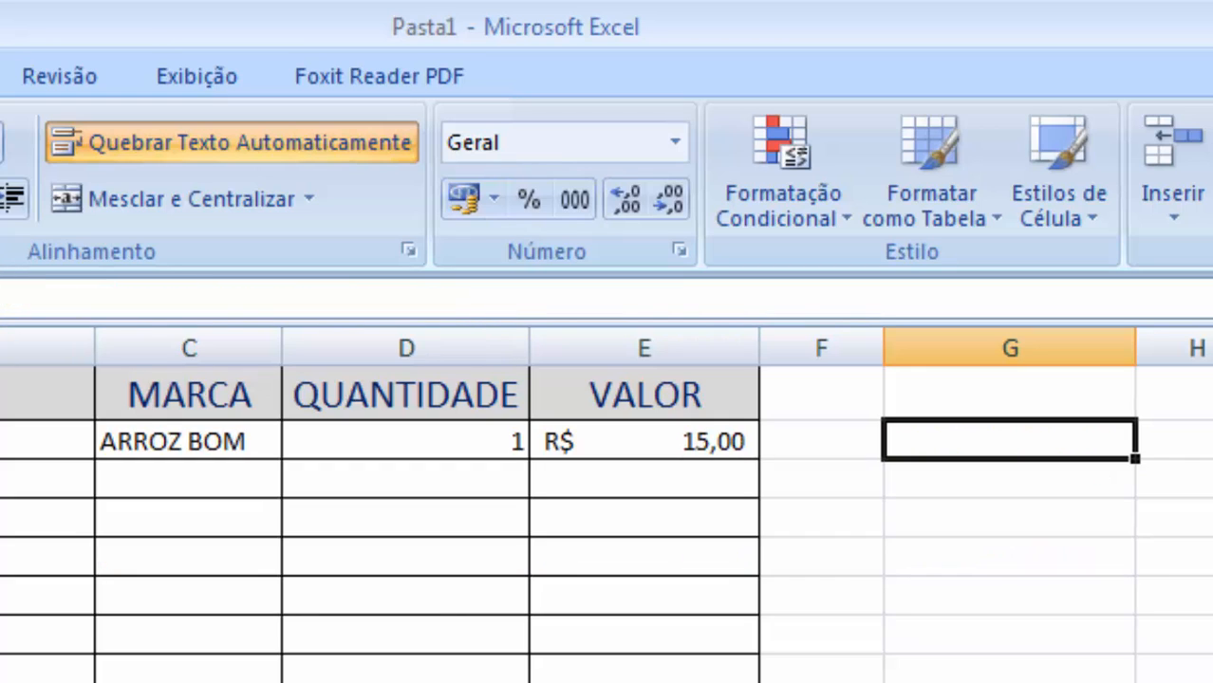
pyautogui.click(1009, 680)
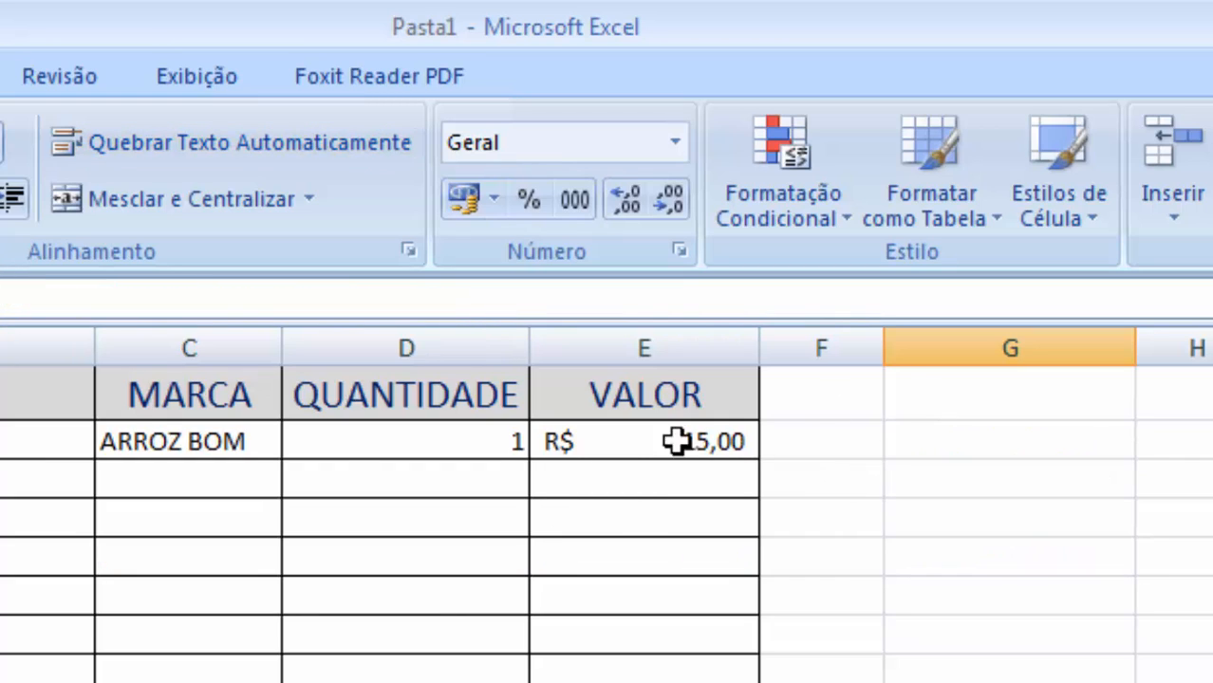
pyautogui.moveTo(1005, 388); pyautogui.dragTo(1212, 414)
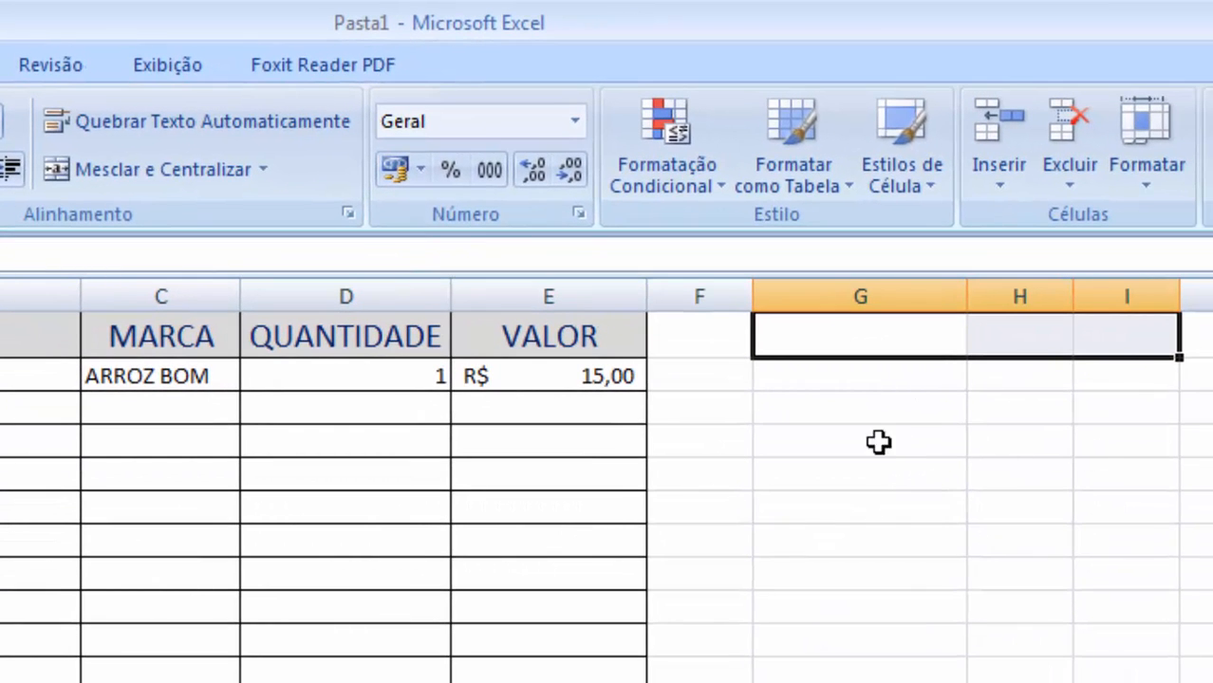
pyautogui.click(954, 470)
pyautogui.moveTo(967, 297); pyautogui.dragTo(844, 296)
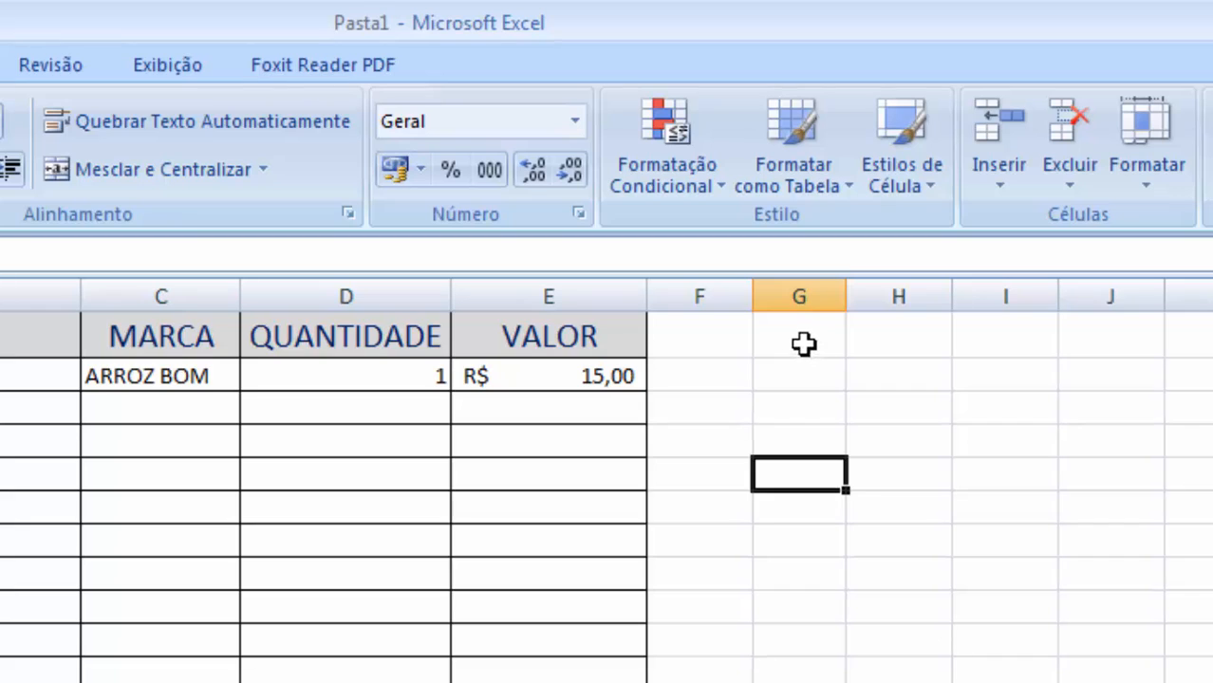
pyautogui.click(804, 344)
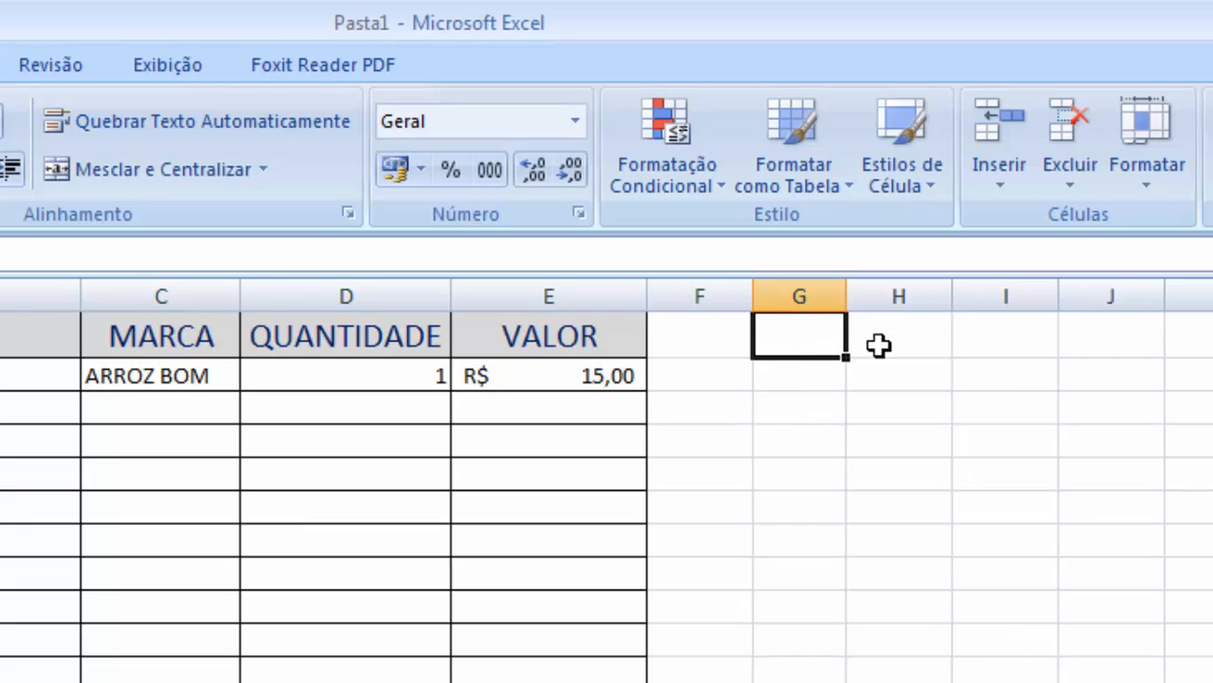
pyautogui.moveTo(878, 345); pyautogui.dragTo(921, 345)
pyautogui.click(799, 349)
# Enter the headings NOME, IDADE and SEXO in cells G2, H2 and I2.
pyautogui.click(810, 383)
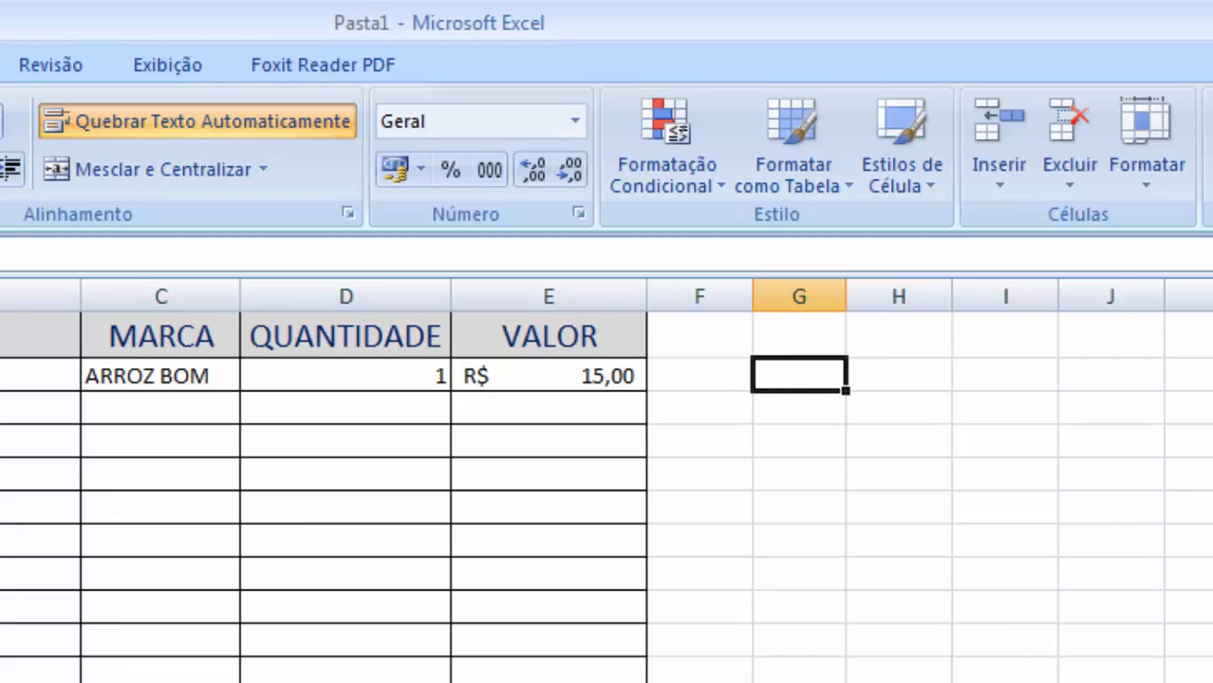
pyautogui.write('idade')
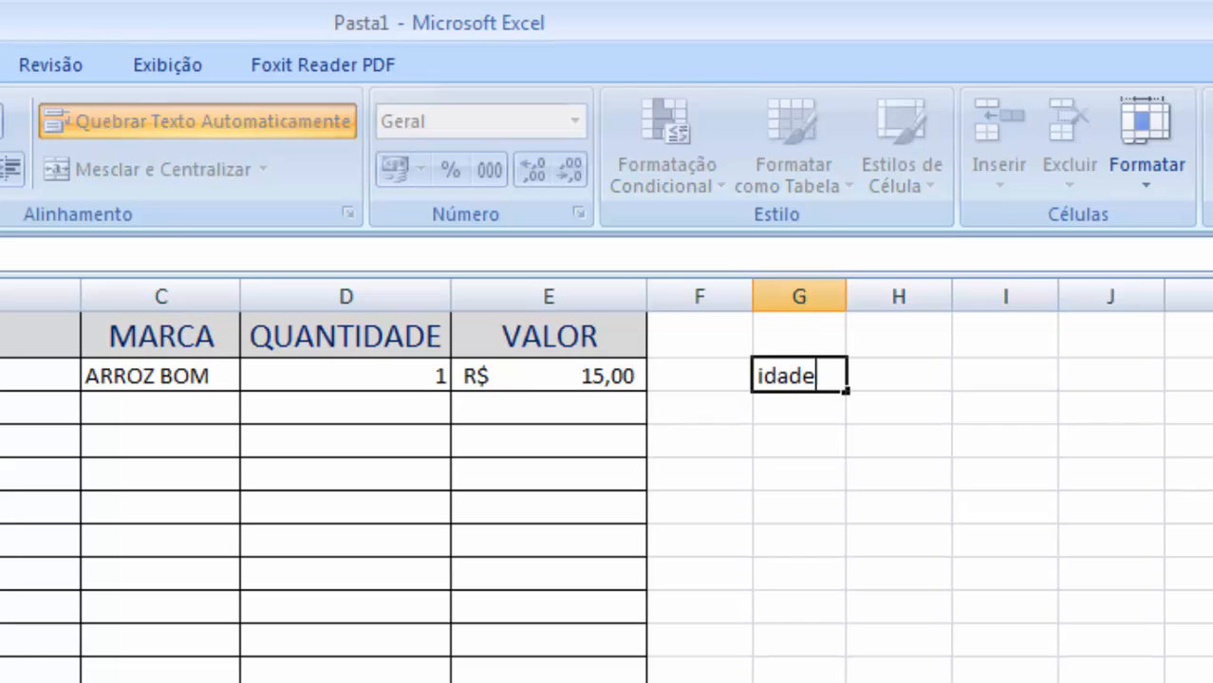
pyautogui.press('BackSpace')
pyautogui.press('BackSpace')
pyautogui.press('BackSpace')
pyautogui.press('BackSpace')
pyautogui.press('BackSpace')
pyautogui.write('IDAD')
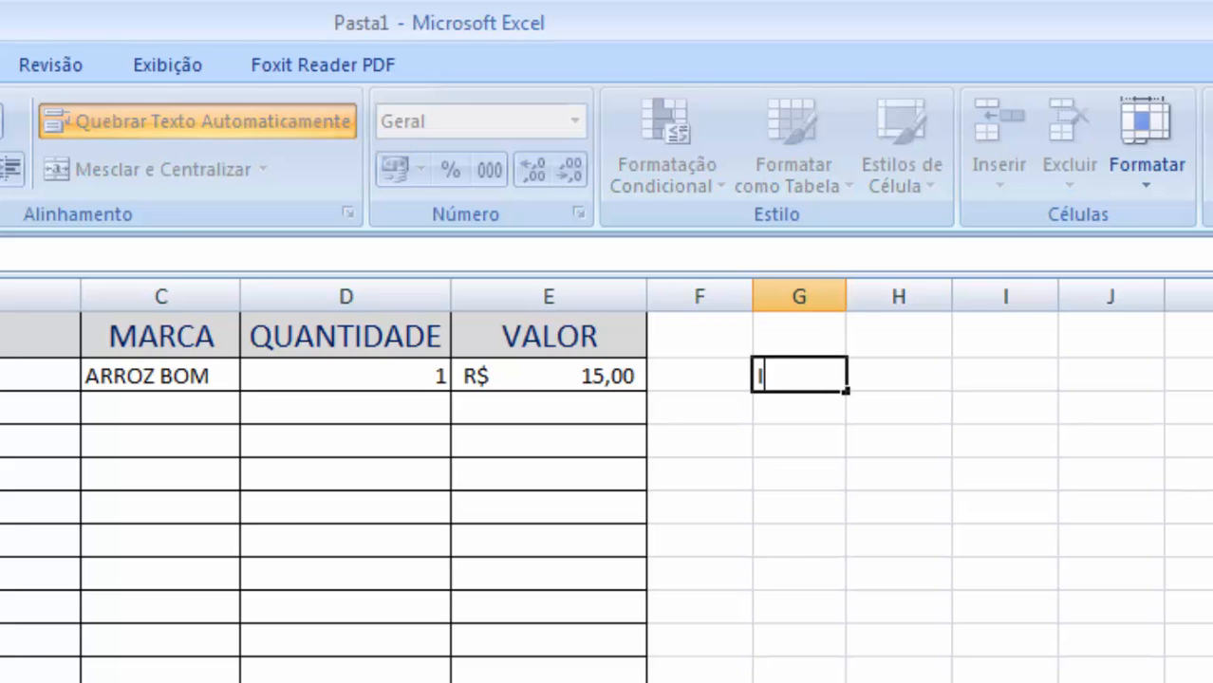
pyautogui.write('OME')
pyautogui.press('Tab')
pyautogui.write('IDAD')
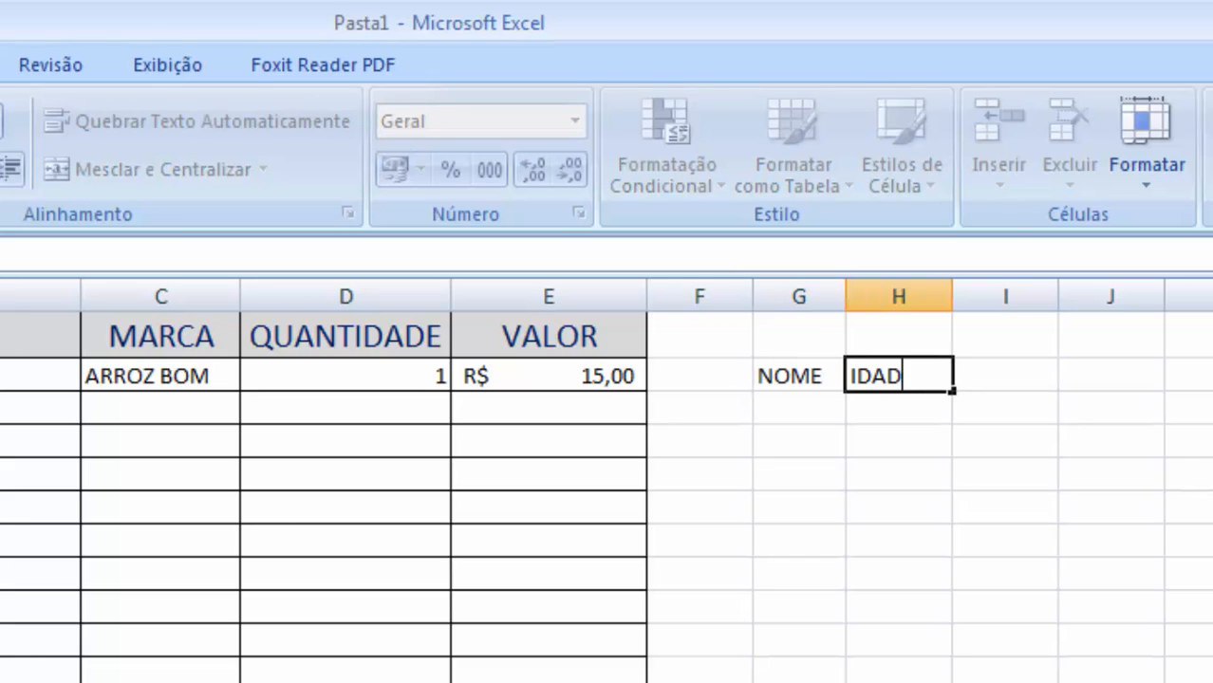
pyautogui.press('Tab')
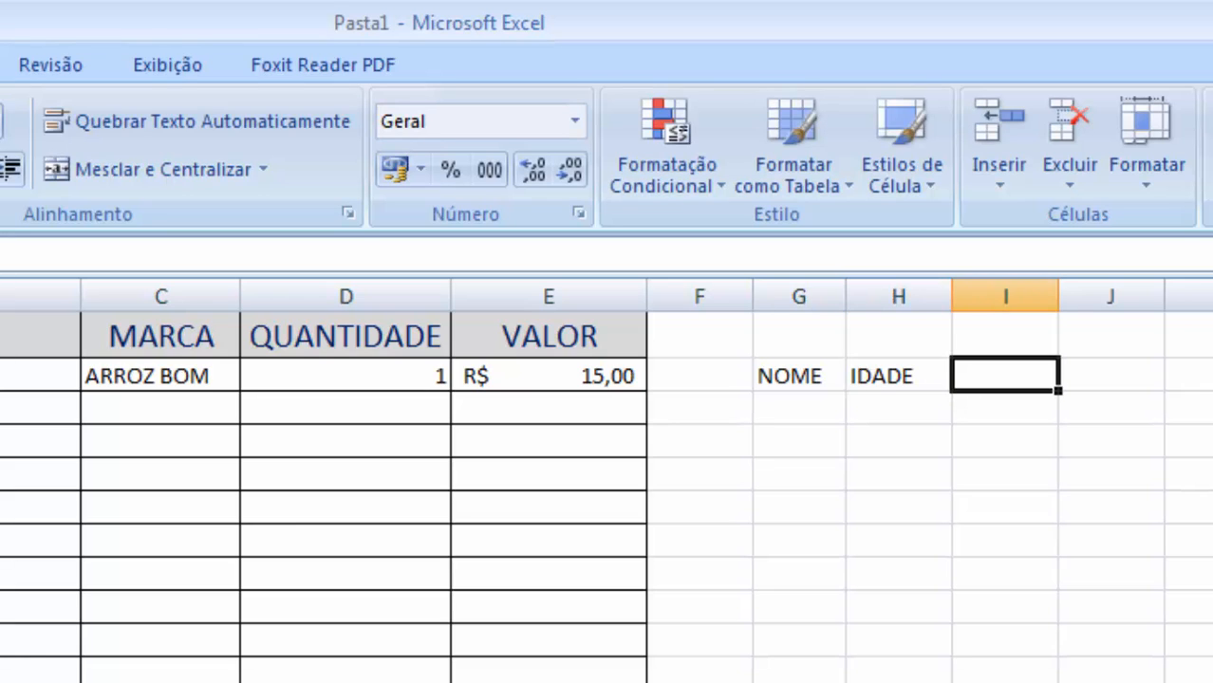
pyautogui.write('SEXO')
pyautogui.press('Return')
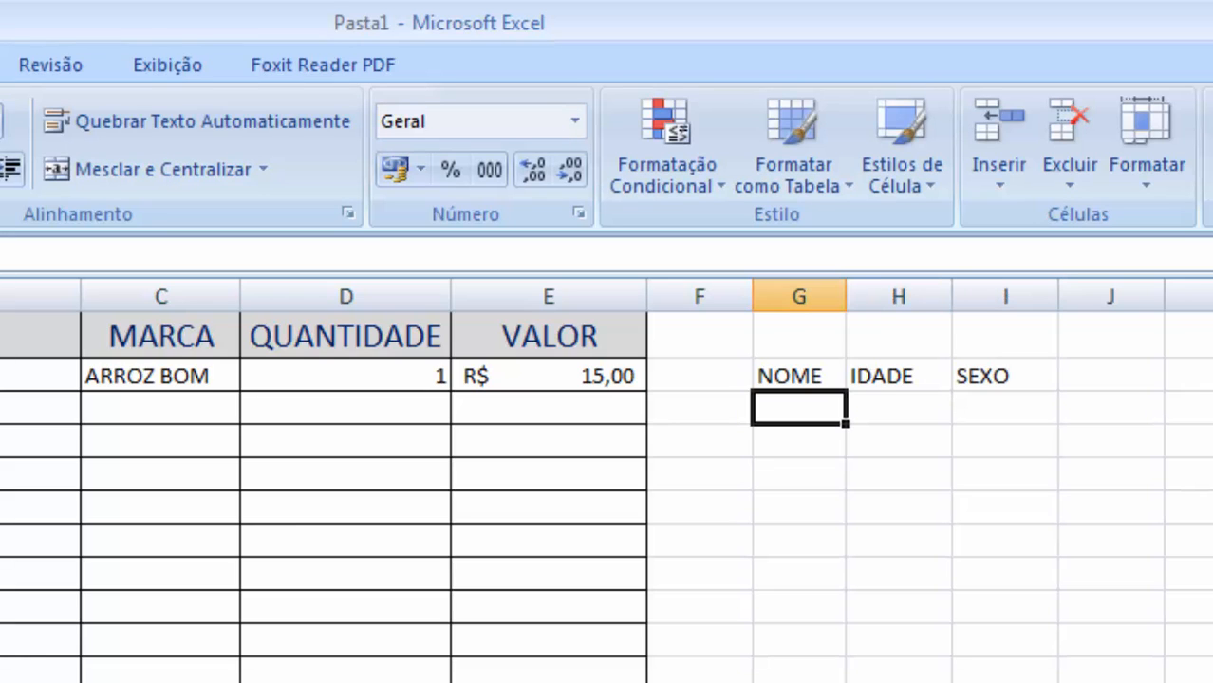
# Enter the title "DADOS DO CLIENTE" in cell G1, above the NOME heading.
pyautogui.moveTo(826, 327); pyautogui.dragTo(961, 328)
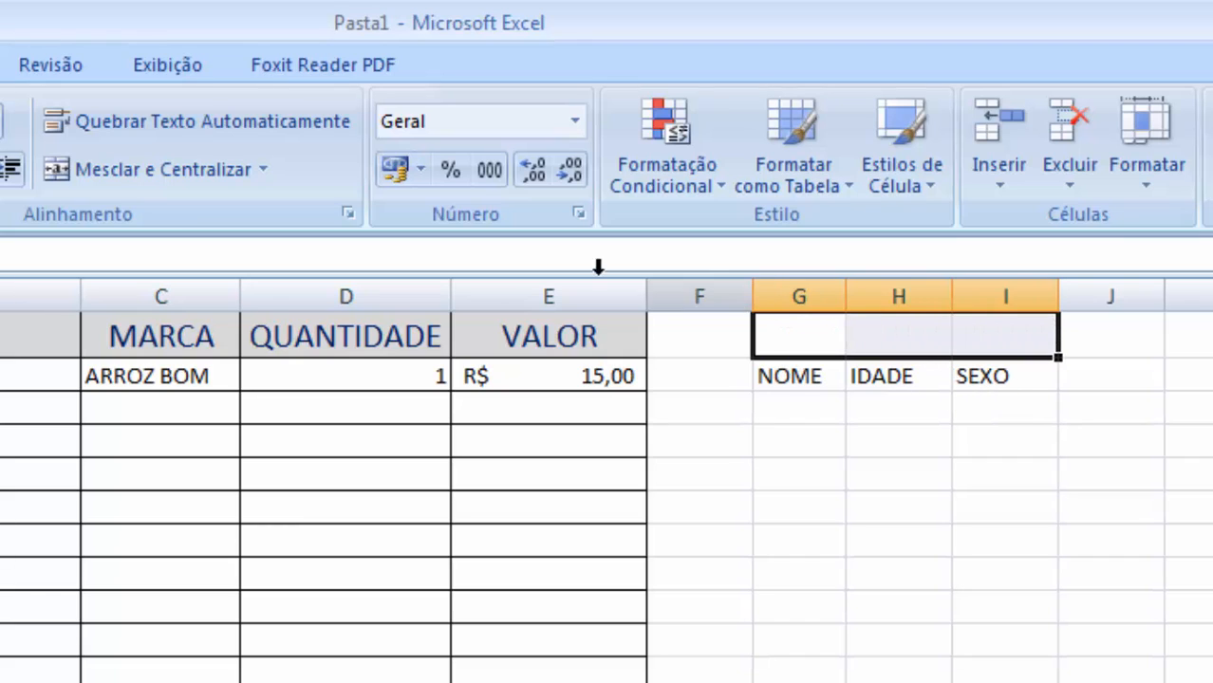
pyautogui.click(858, 432)
pyautogui.click(794, 334)
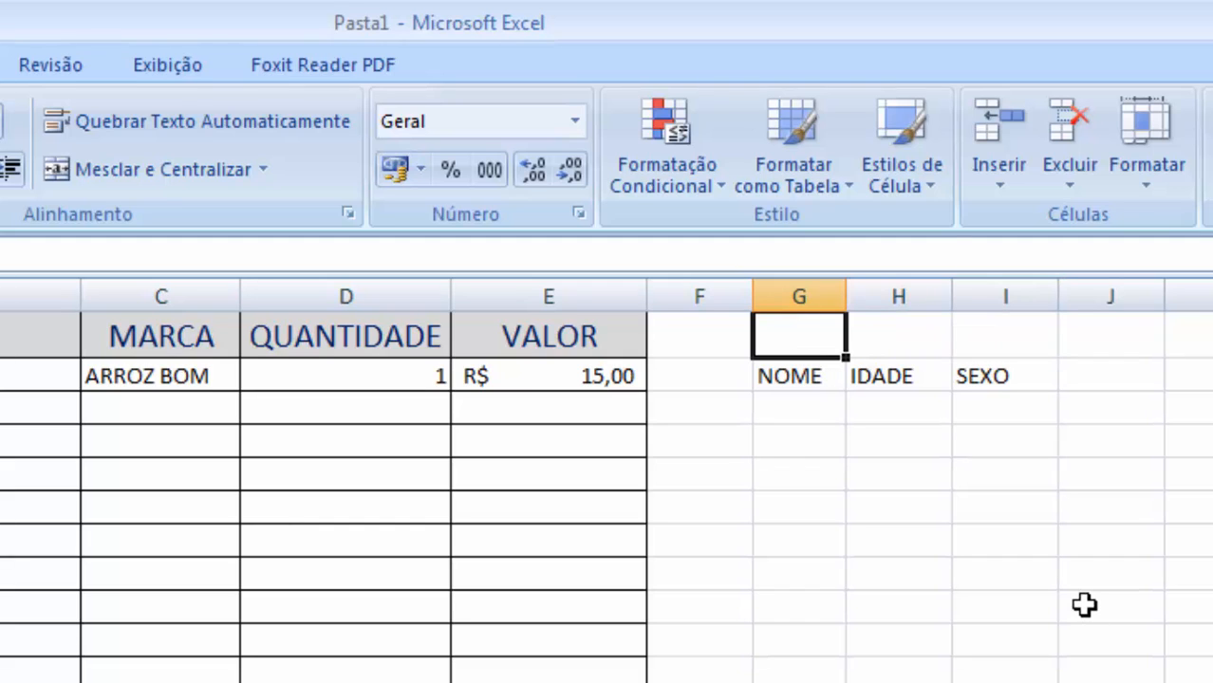
pyautogui.write('DAOD')
pyautogui.press('BackSpace')
pyautogui.press('BackSpace')
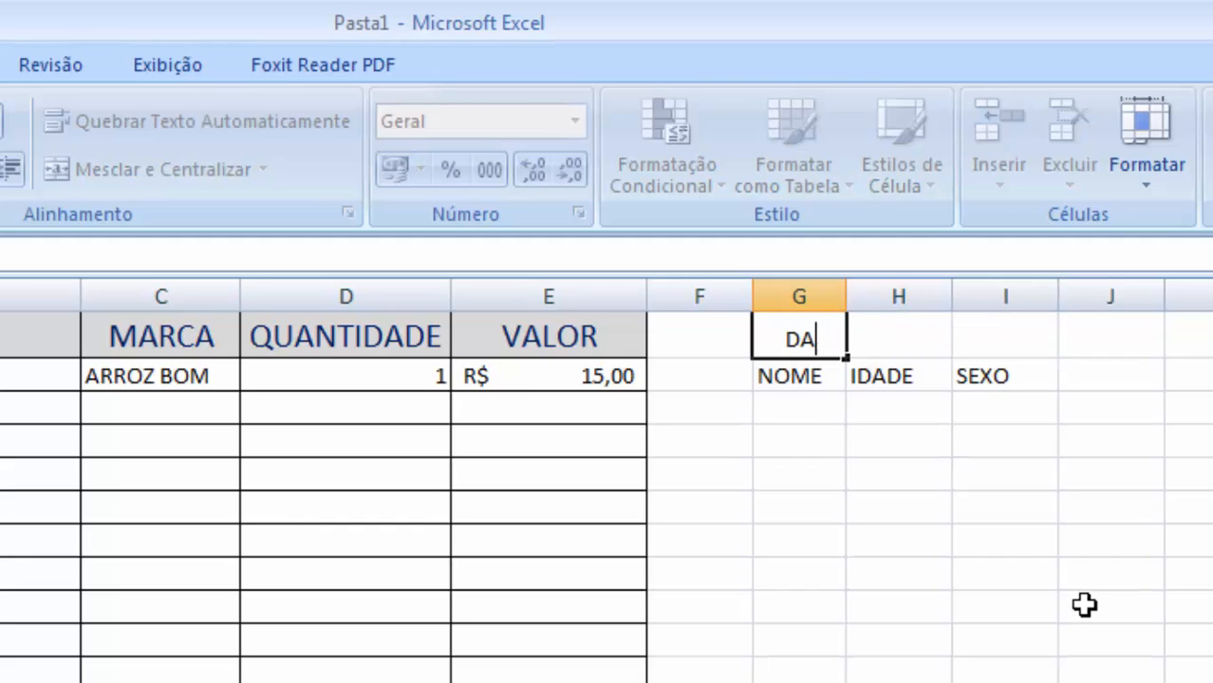
pyautogui.write('DOS DO CLIENTE')
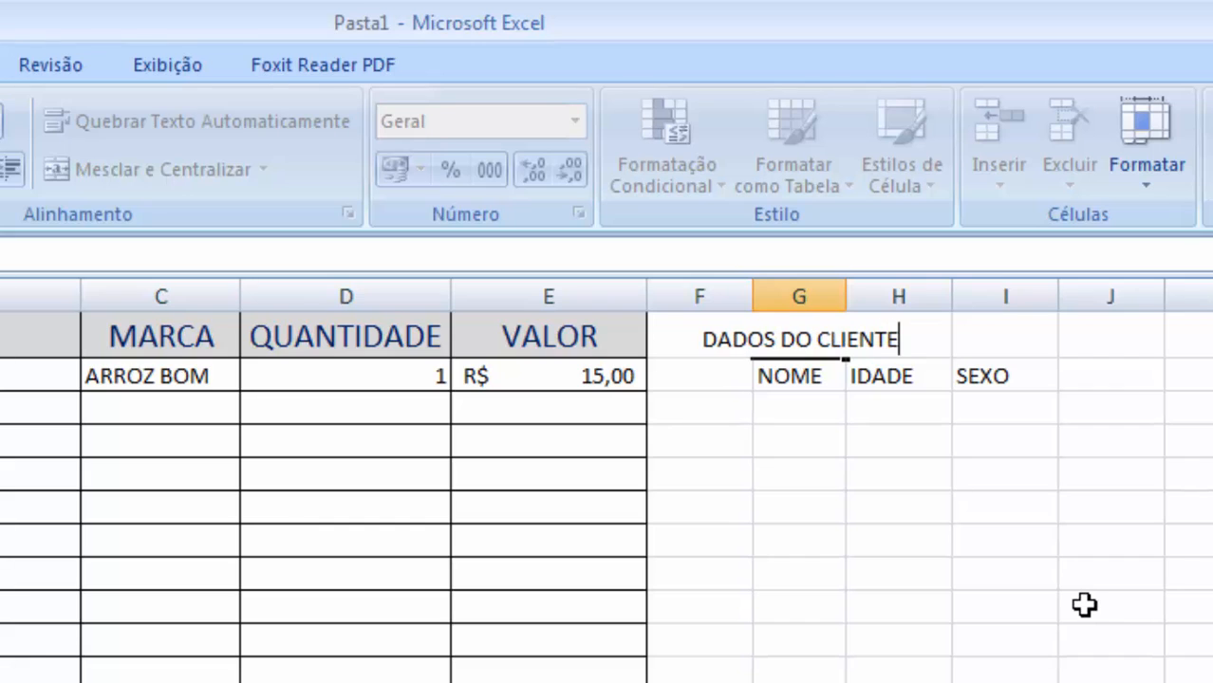
pyautogui.click(1105, 582)
pyautogui.moveTo(802, 338); pyautogui.dragTo(996, 337)
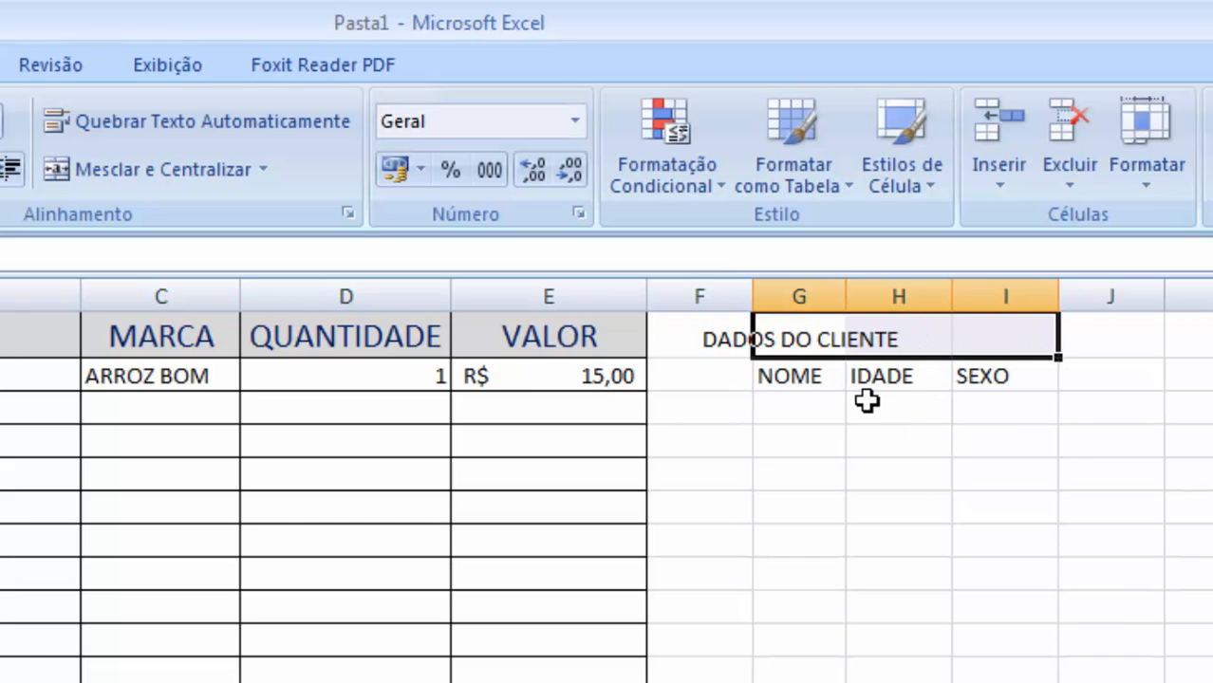
pyautogui.click(827, 548)
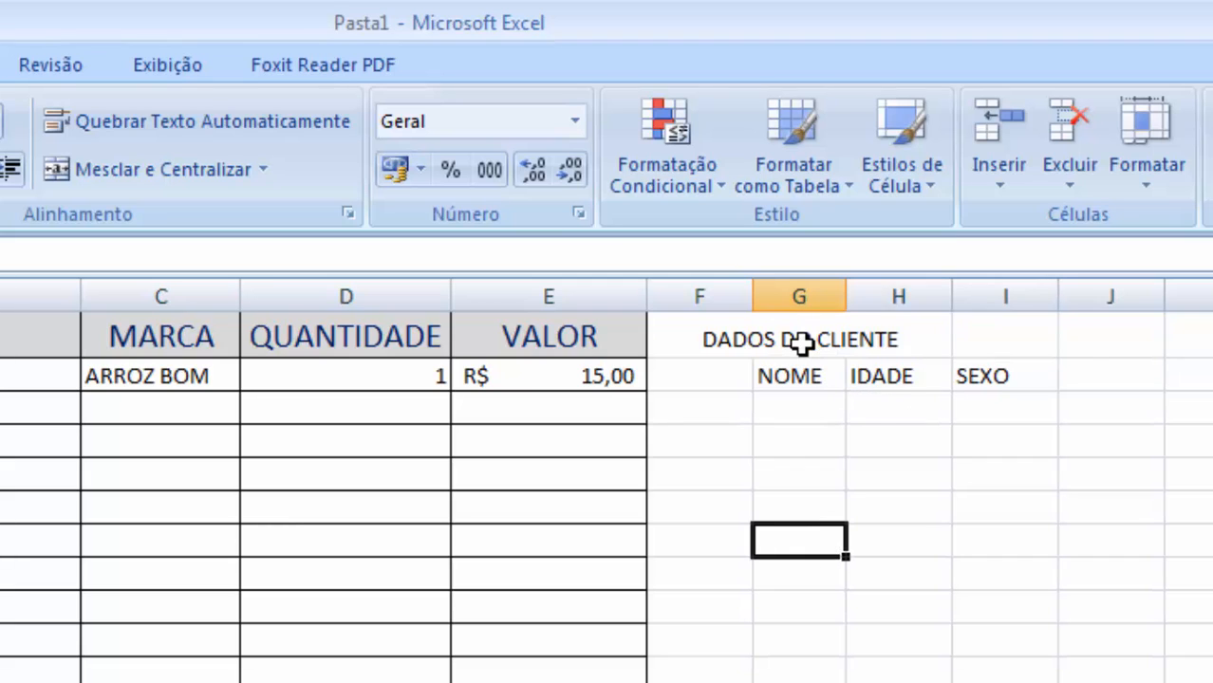
# Merge and center the title "DADOS DO CLIENTE" across cells G1 to I1 and check the merged cell against the headings below.
pyautogui.moveTo(801, 339); pyautogui.dragTo(958, 333)
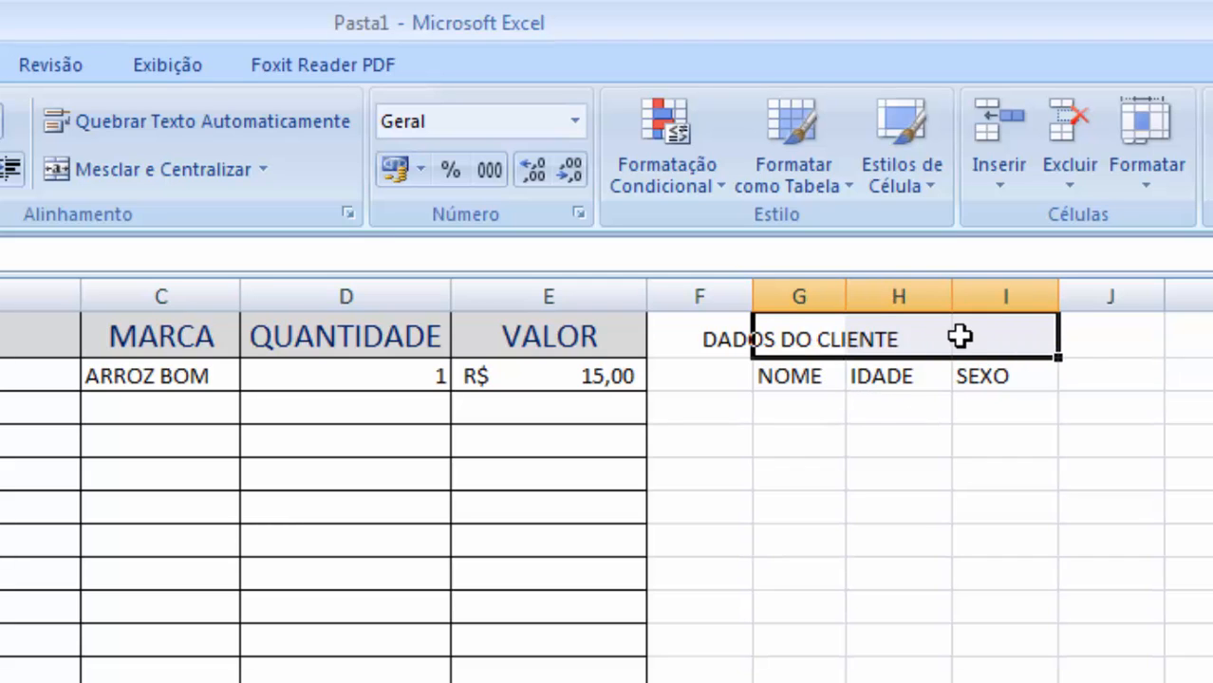
pyautogui.click(151, 167)
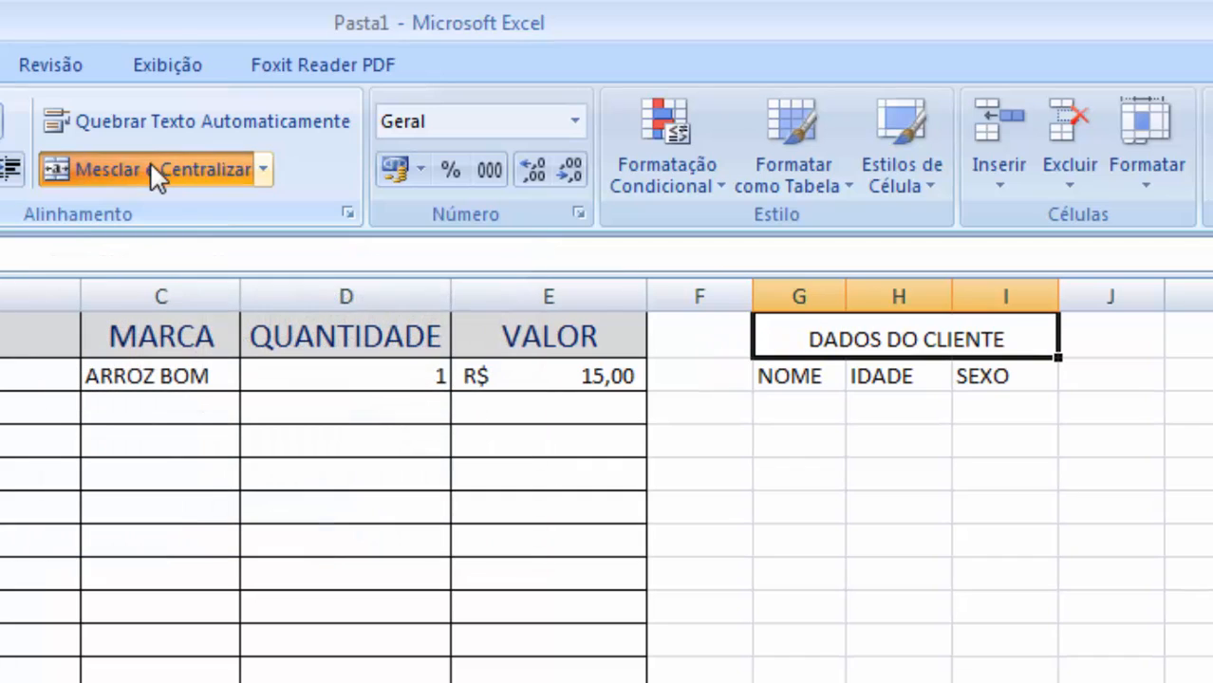
pyautogui.click(843, 444)
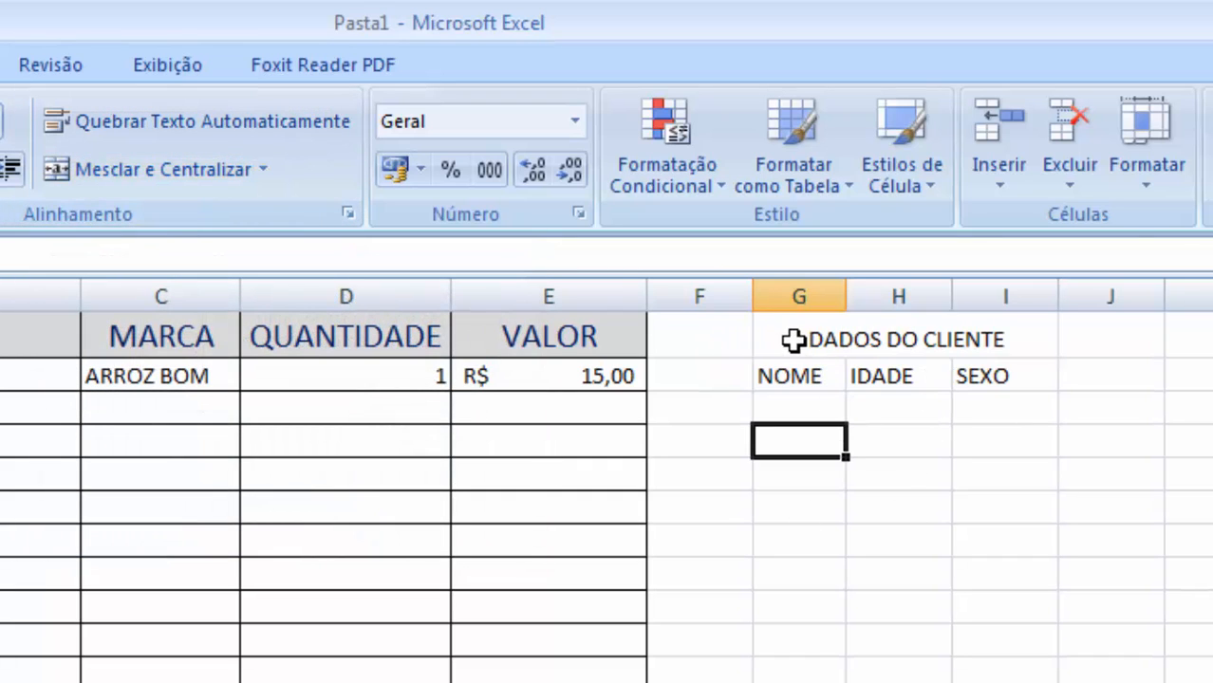
pyautogui.click(793, 338)
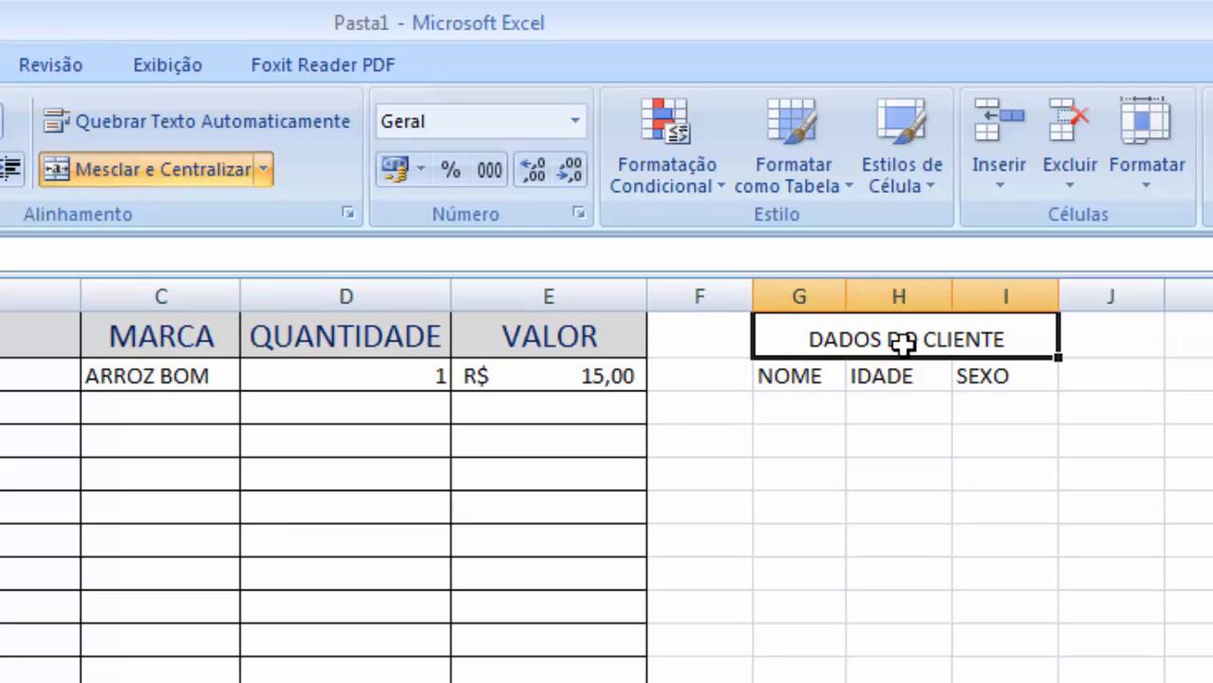
pyautogui.click(980, 466)
pyautogui.click(826, 379)
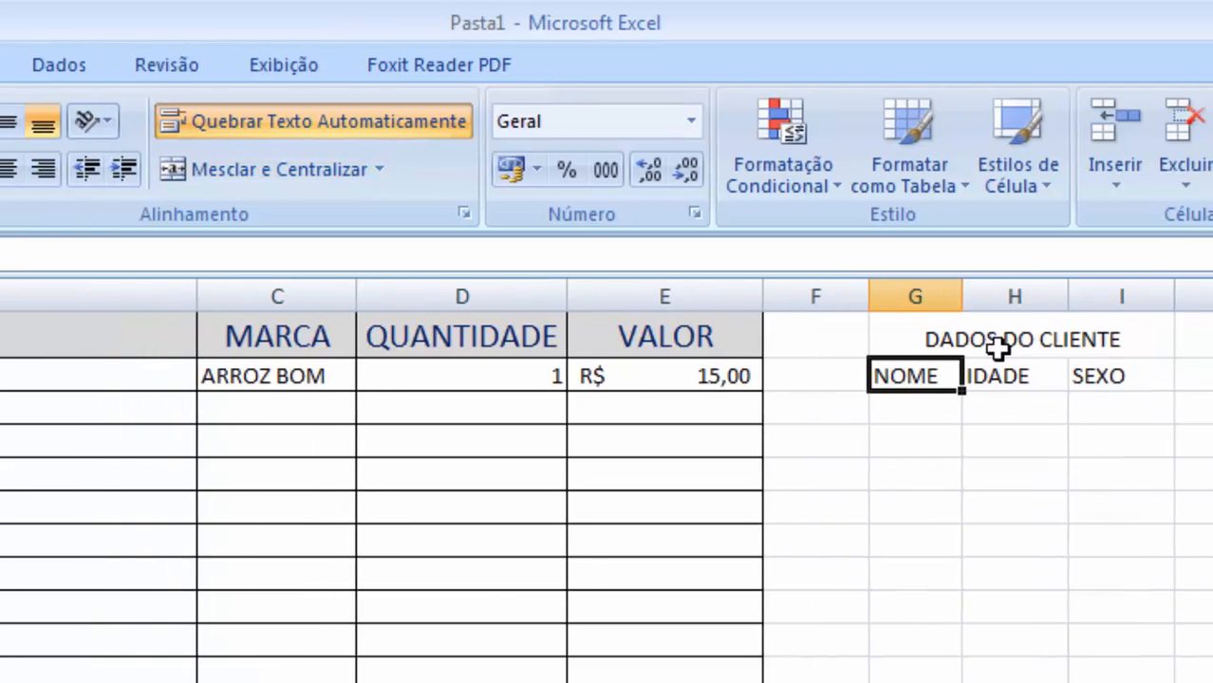
# Unmerge the title cell back into G1, H1 and I1 and check that each cell can be selected separately.
pyautogui.click(882, 343)
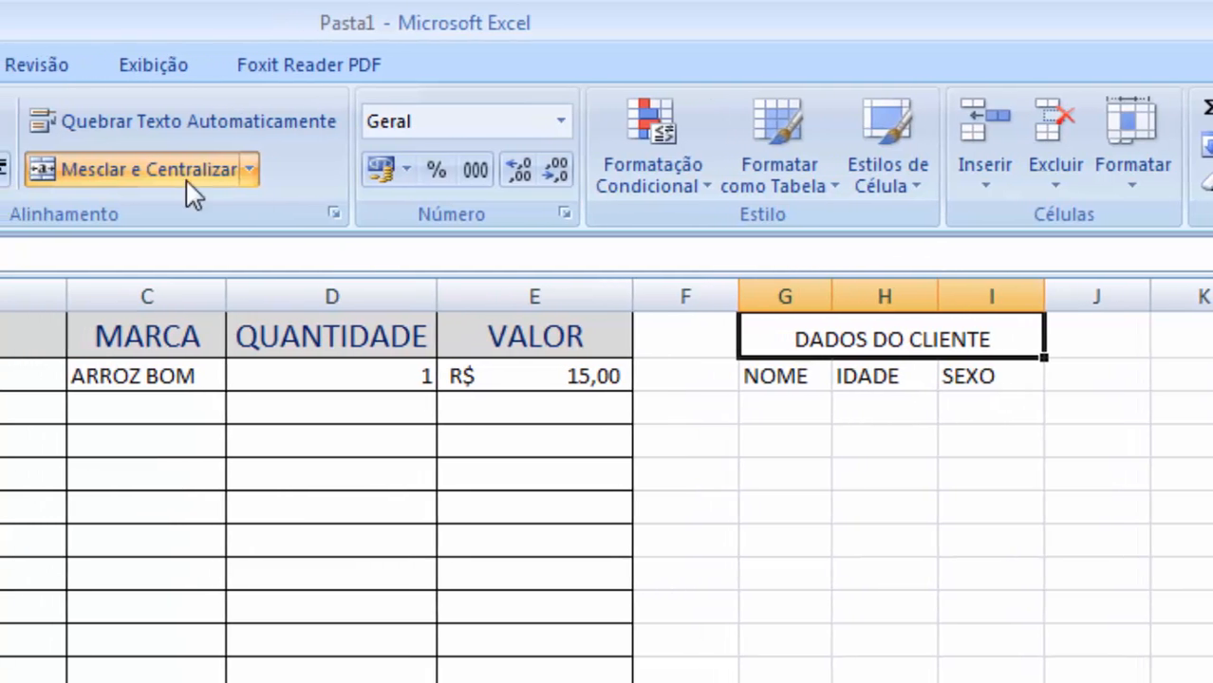
pyautogui.click(114, 172)
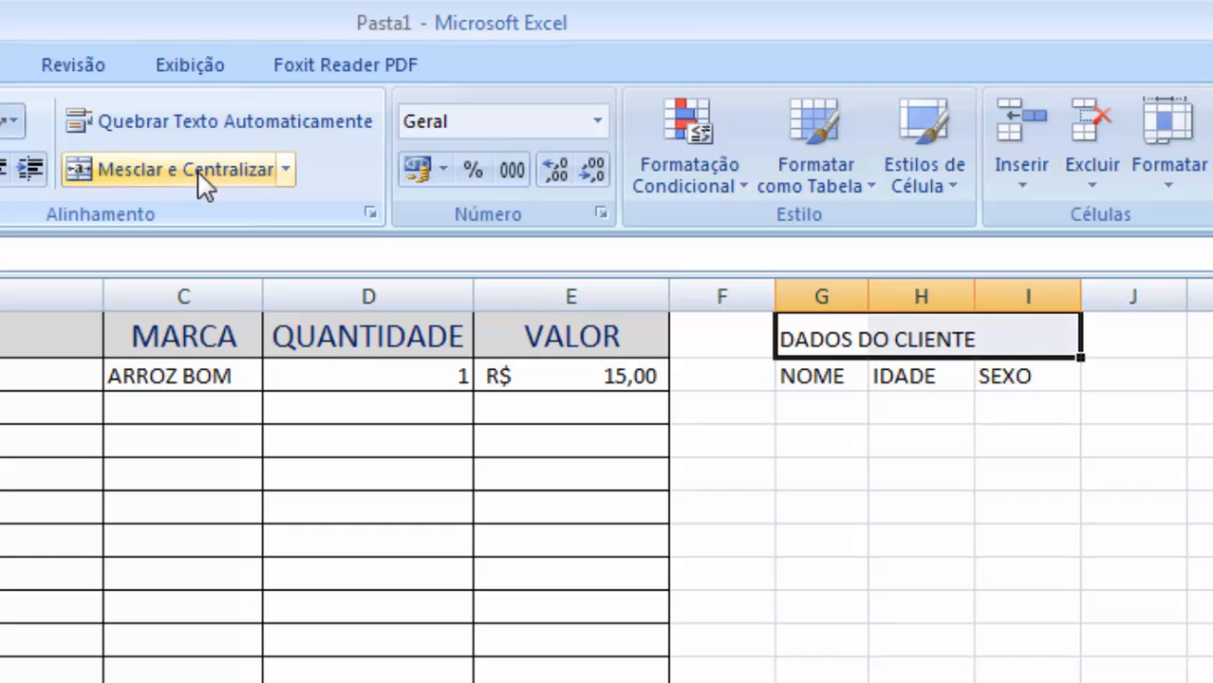
pyautogui.click(1199, 500)
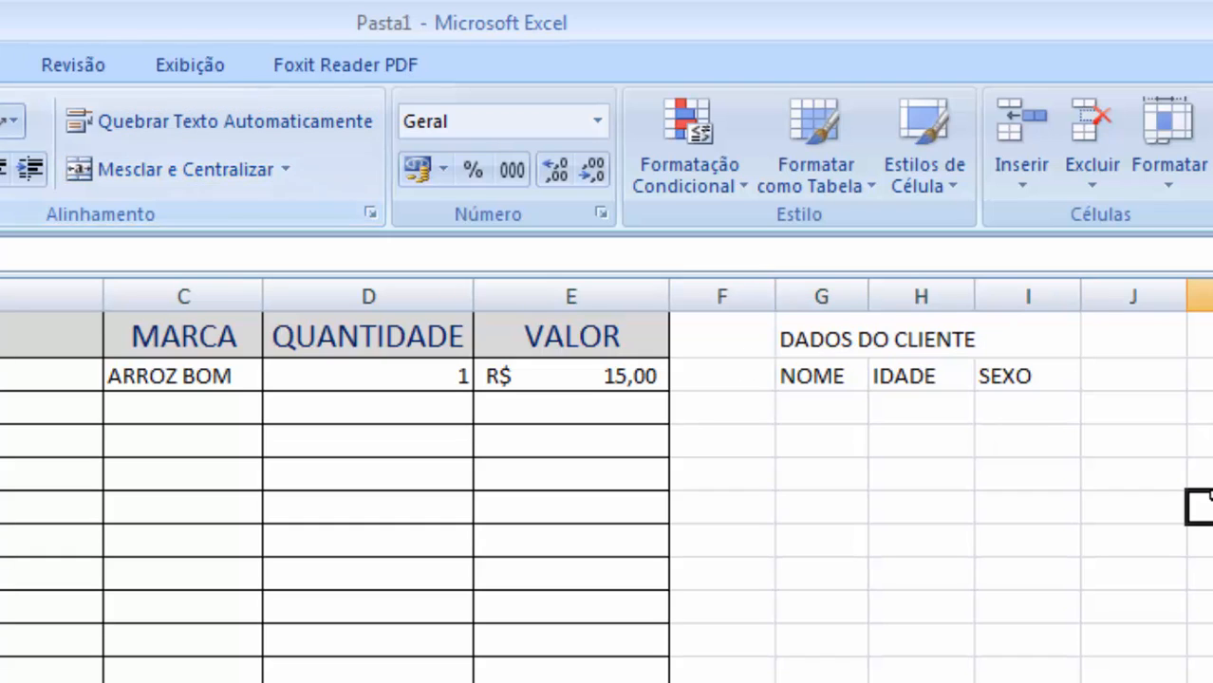
pyautogui.click(847, 339)
pyautogui.click(892, 332)
pyautogui.click(1027, 336)
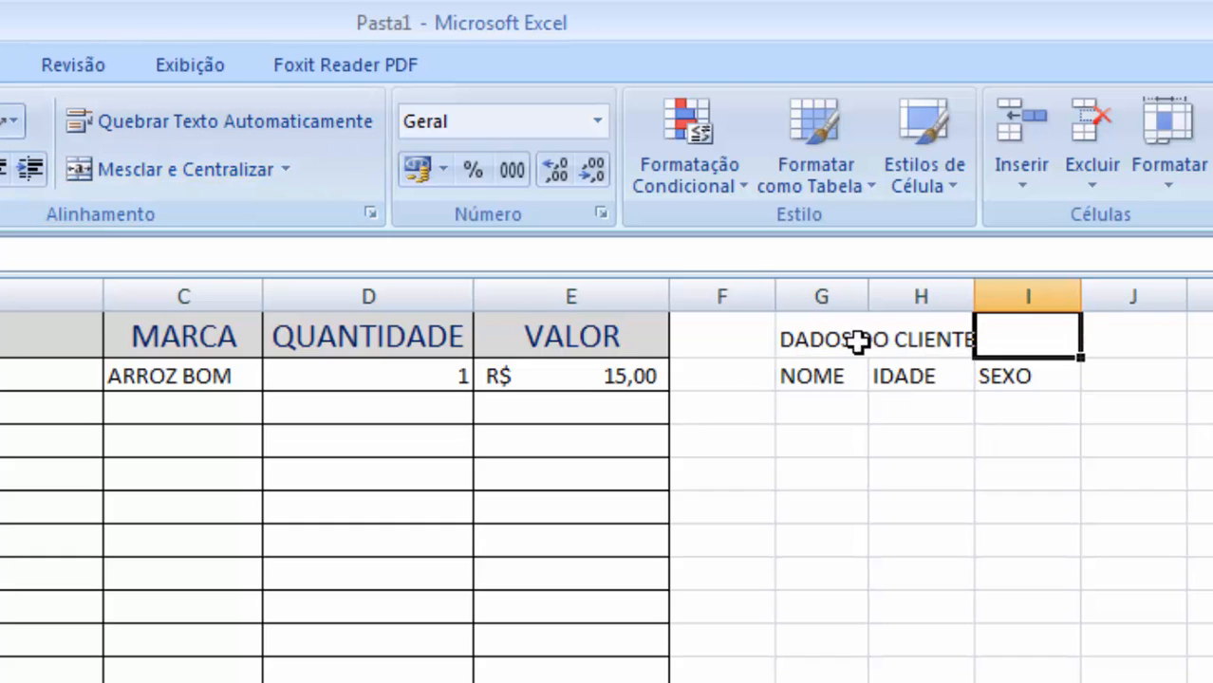
pyautogui.click(833, 339)
# Merge the large empty block across columns G to L below the client headings and split it back into separate cells.
pyautogui.moveTo(803, 331); pyautogui.dragTo(1149, 667)
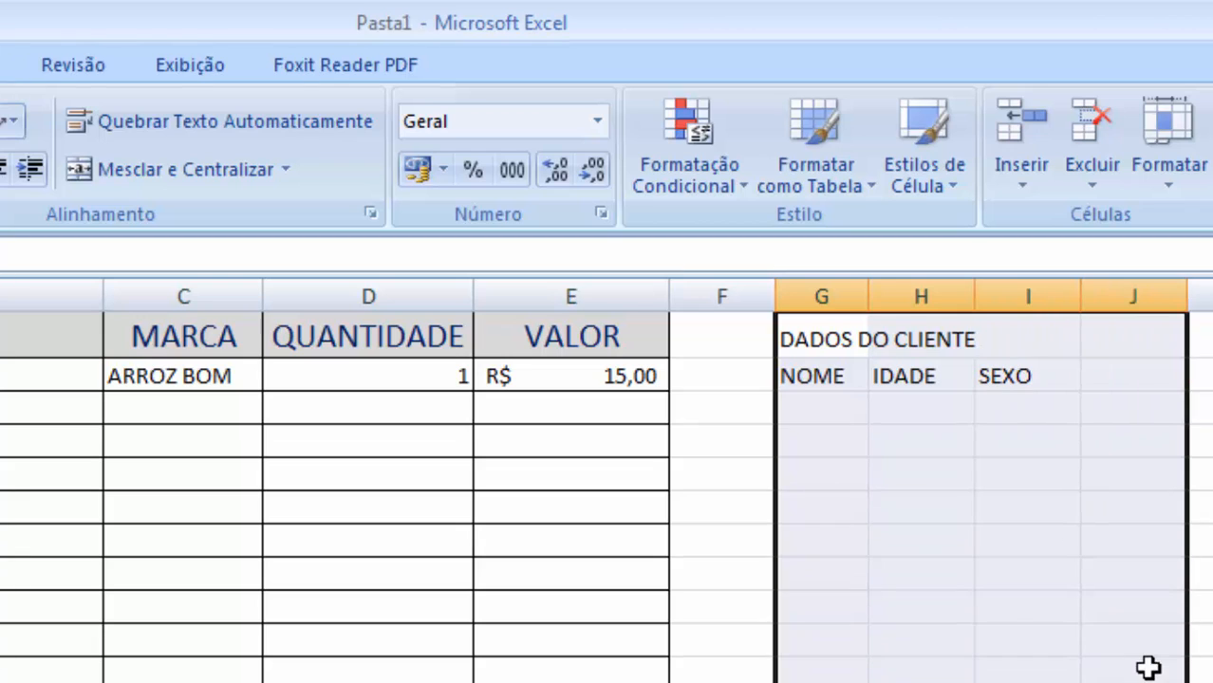
pyautogui.click(858, 504)
pyautogui.moveTo(851, 452); pyautogui.dragTo(1203, 680)
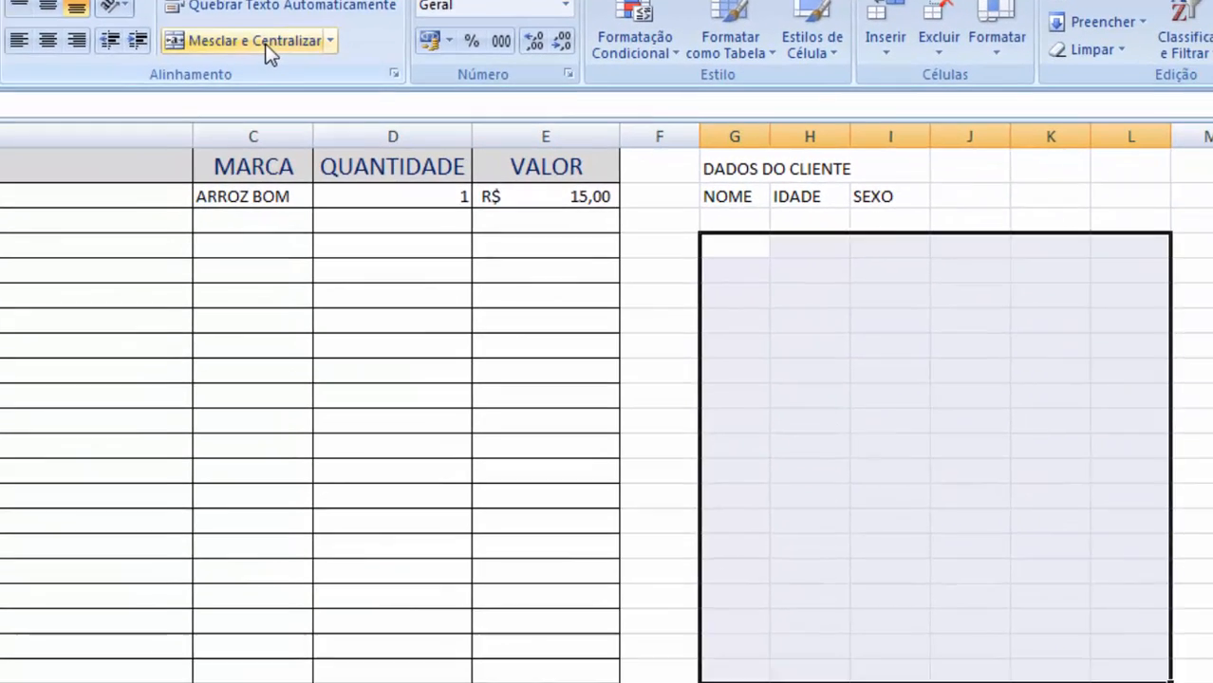
pyautogui.click(189, 169)
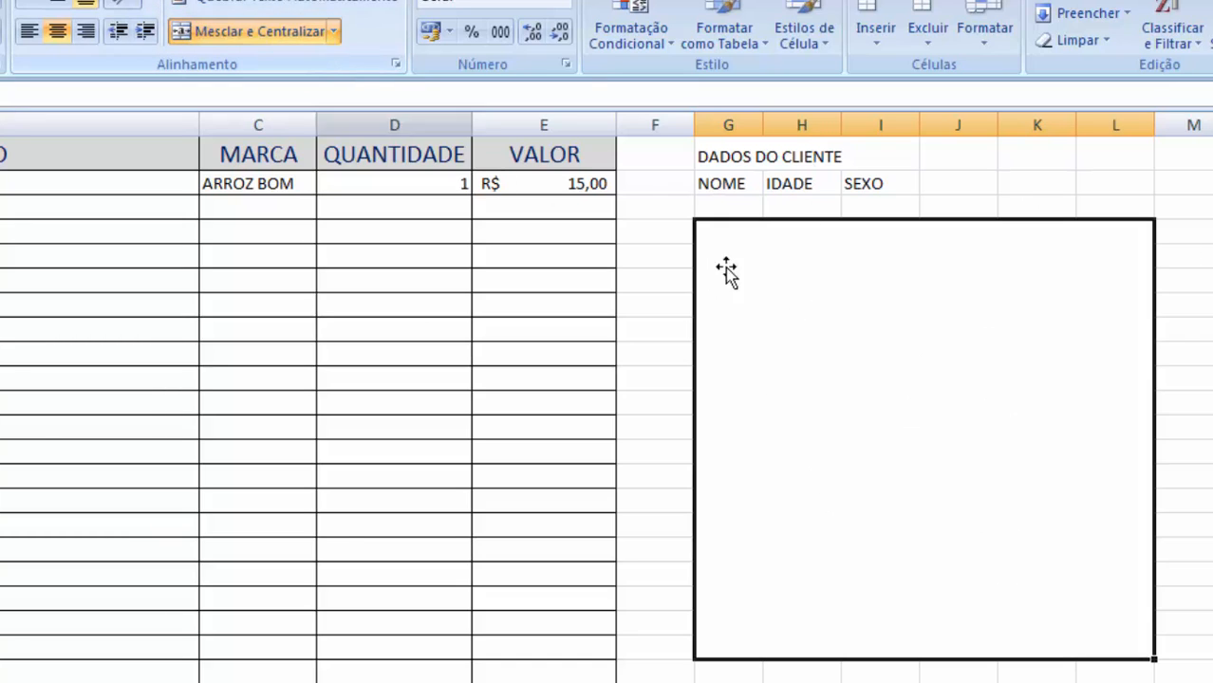
pyautogui.click(263, 31)
pyautogui.click(816, 302)
# Merge and center the title and headings in G1:I2 into one cell, accepting that only "DADOS DO CLIENTE" is kept.
pyautogui.moveTo(727, 161); pyautogui.dragTo(854, 171)
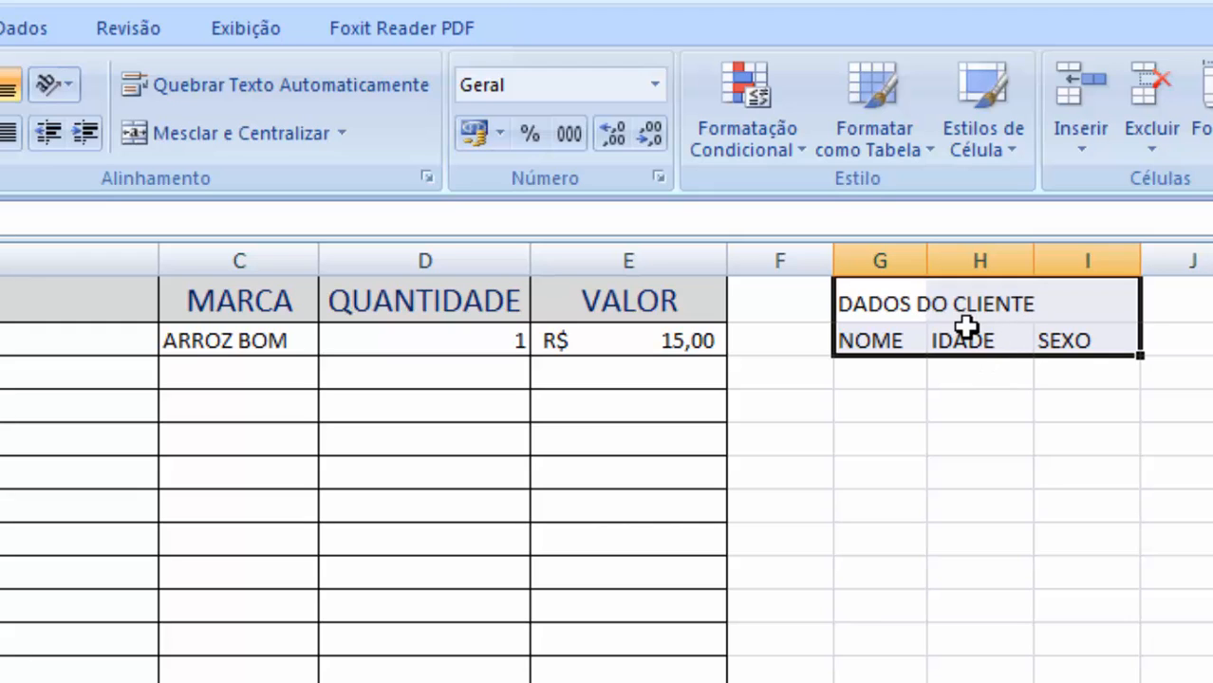
pyautogui.click(231, 131)
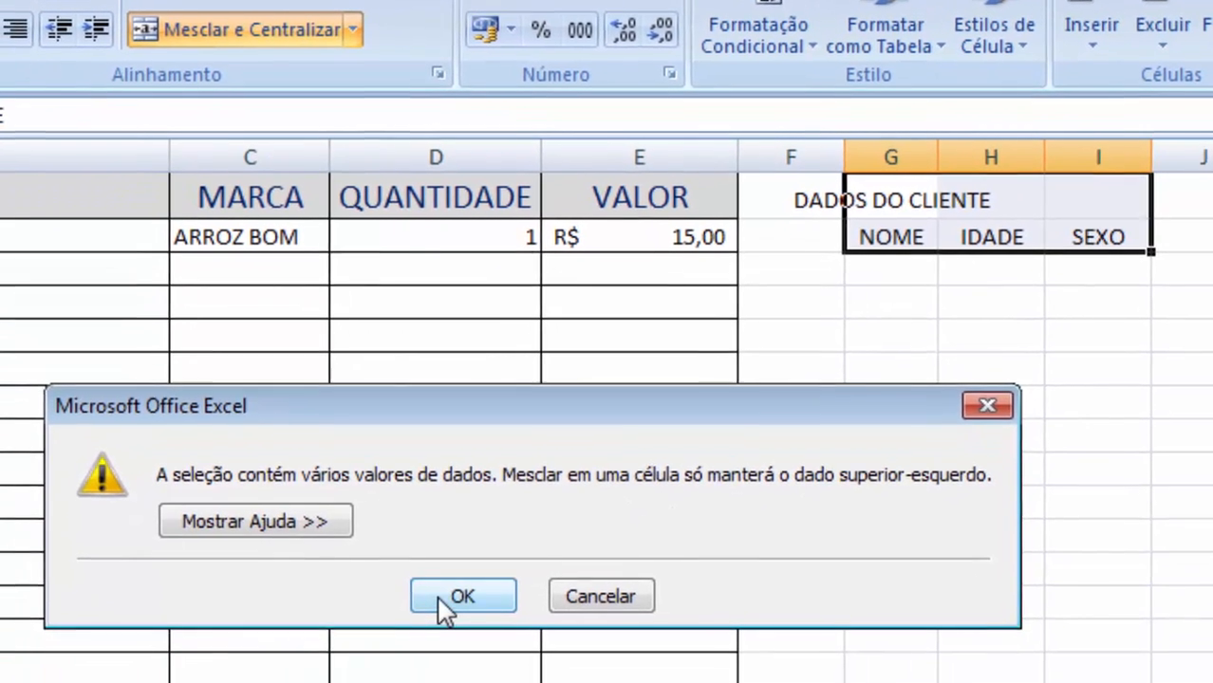
pyautogui.click(444, 596)
pyautogui.click(1173, 400)
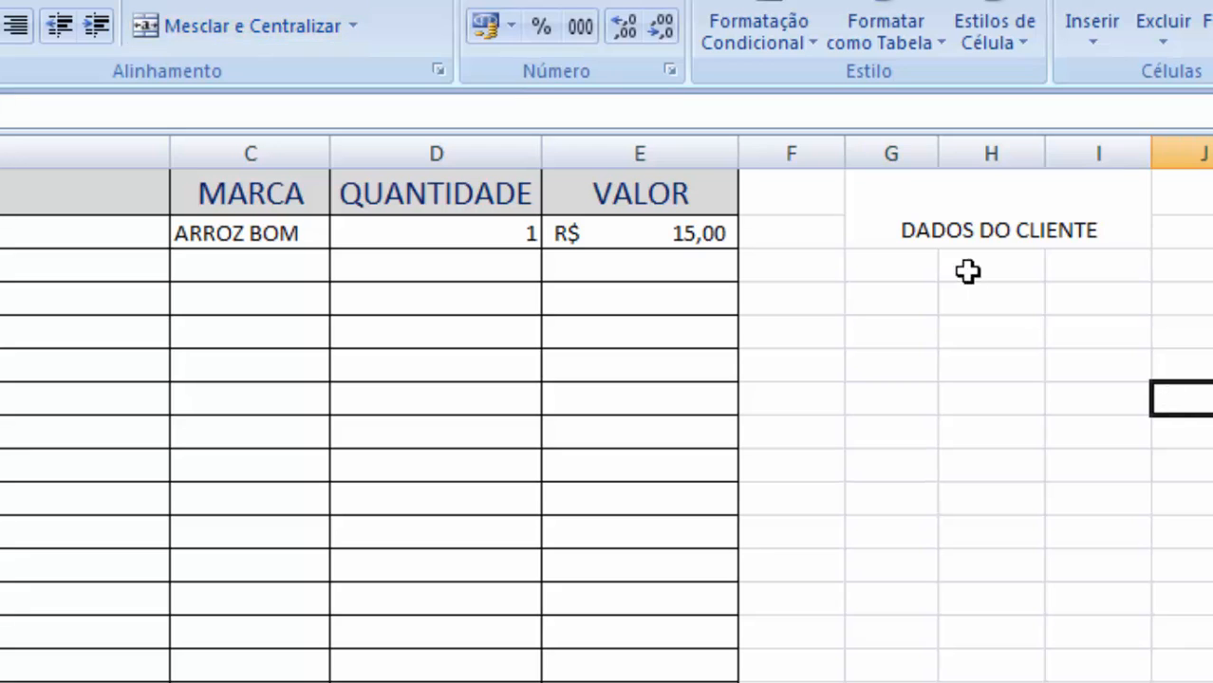
# Unmerge the "DADOS DO CLIENTE" block back into the individual cells G1 to I2.
pyautogui.click(854, 211)
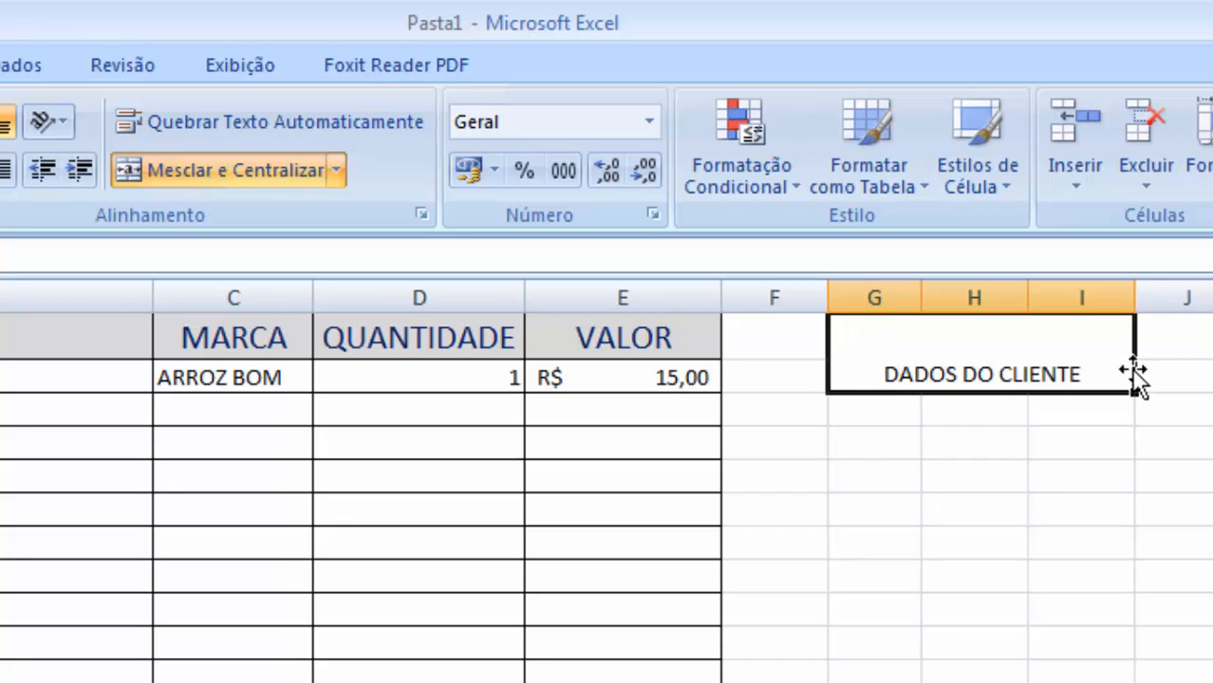
pyautogui.click(273, 171)
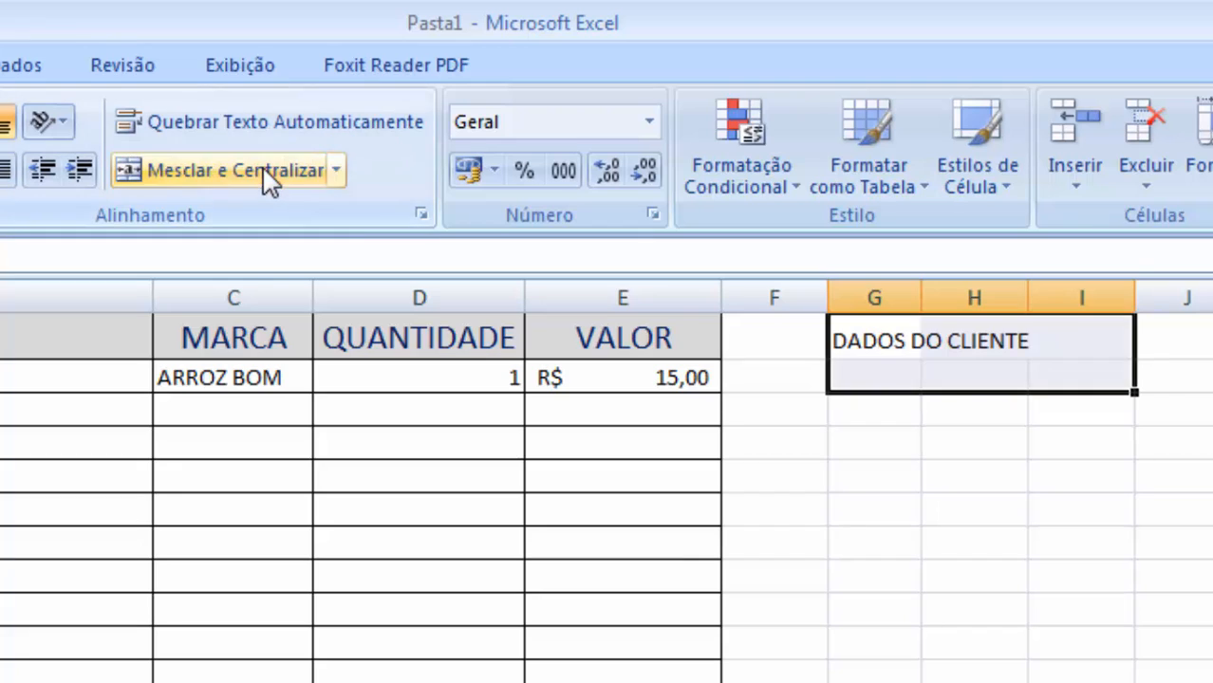
pyautogui.click(974, 414)
pyautogui.click(866, 379)
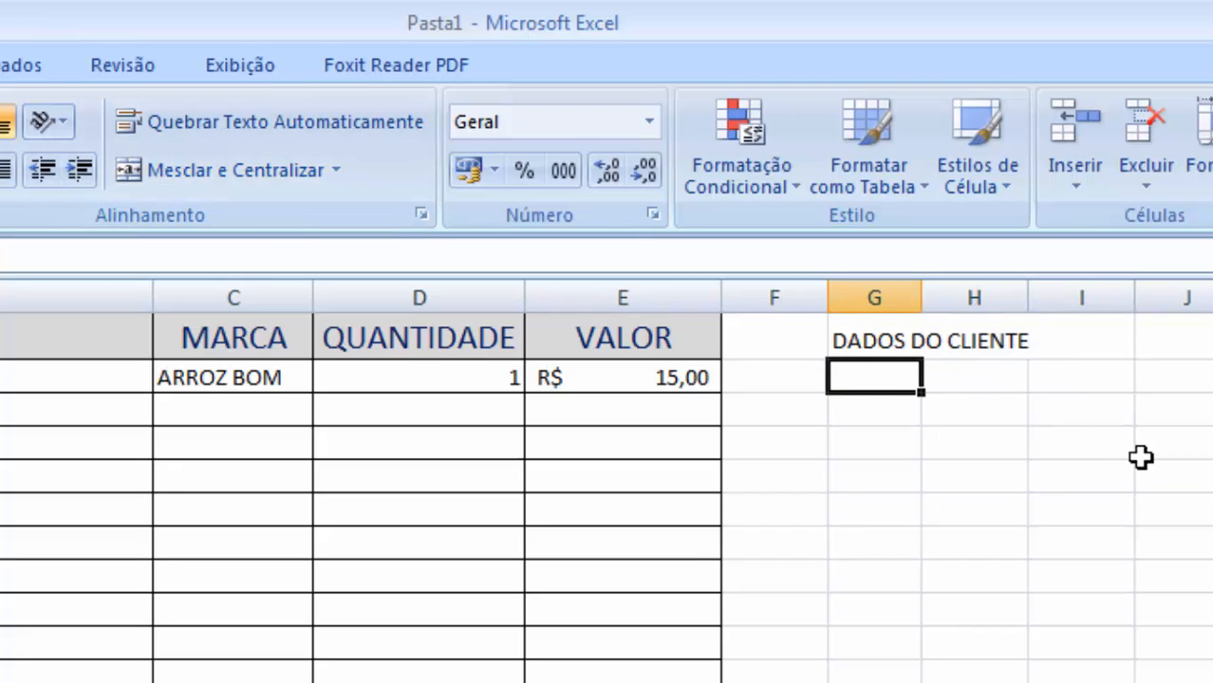
# Look over the merge options and clear the title "DADOS DO CLIENTE" from cell G1.
pyautogui.click(342, 169)
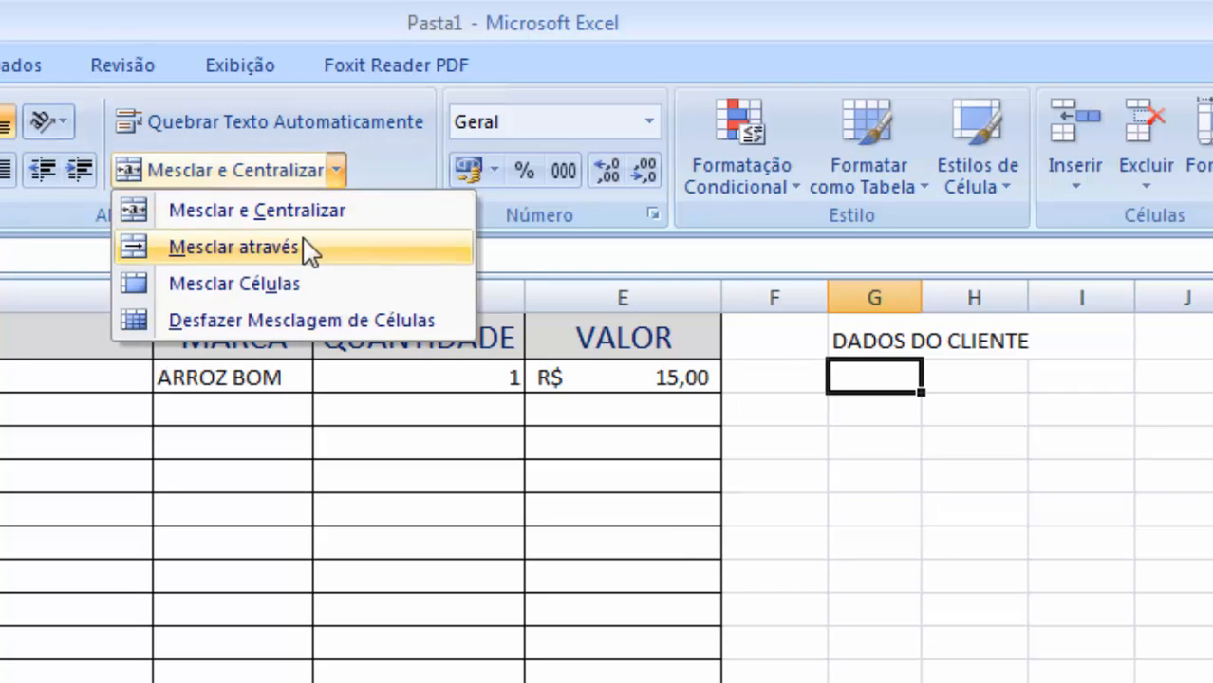
pyautogui.click(338, 172)
pyautogui.click(951, 495)
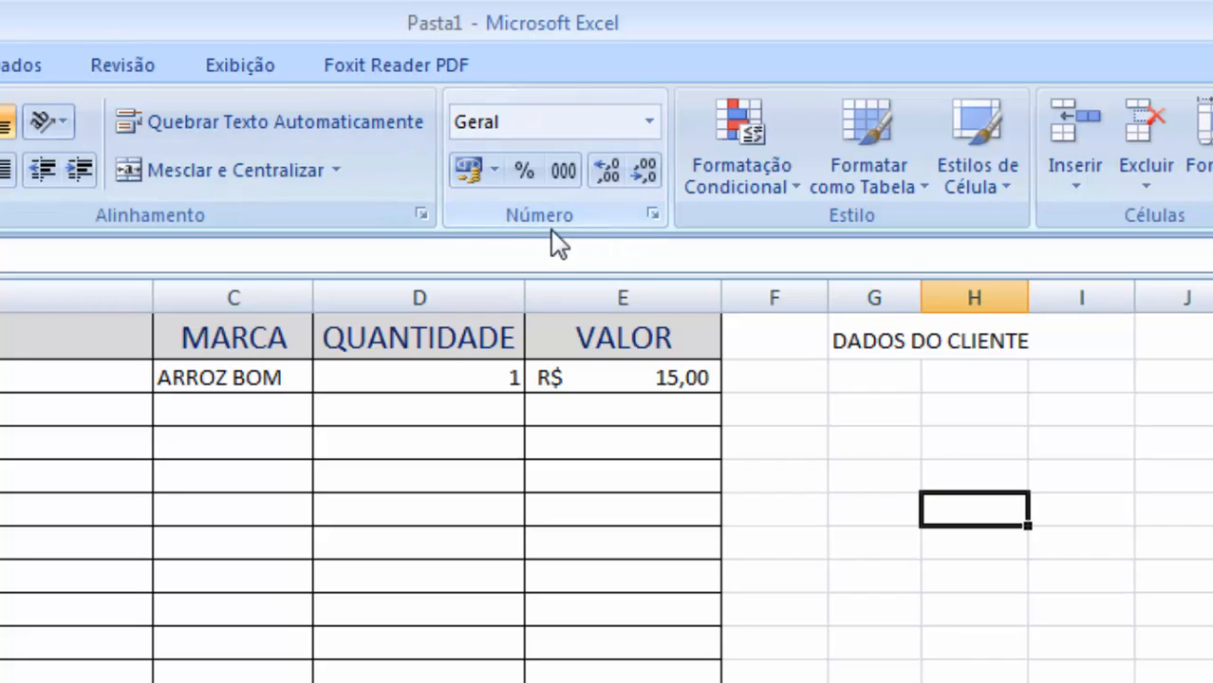
pyautogui.click(848, 323)
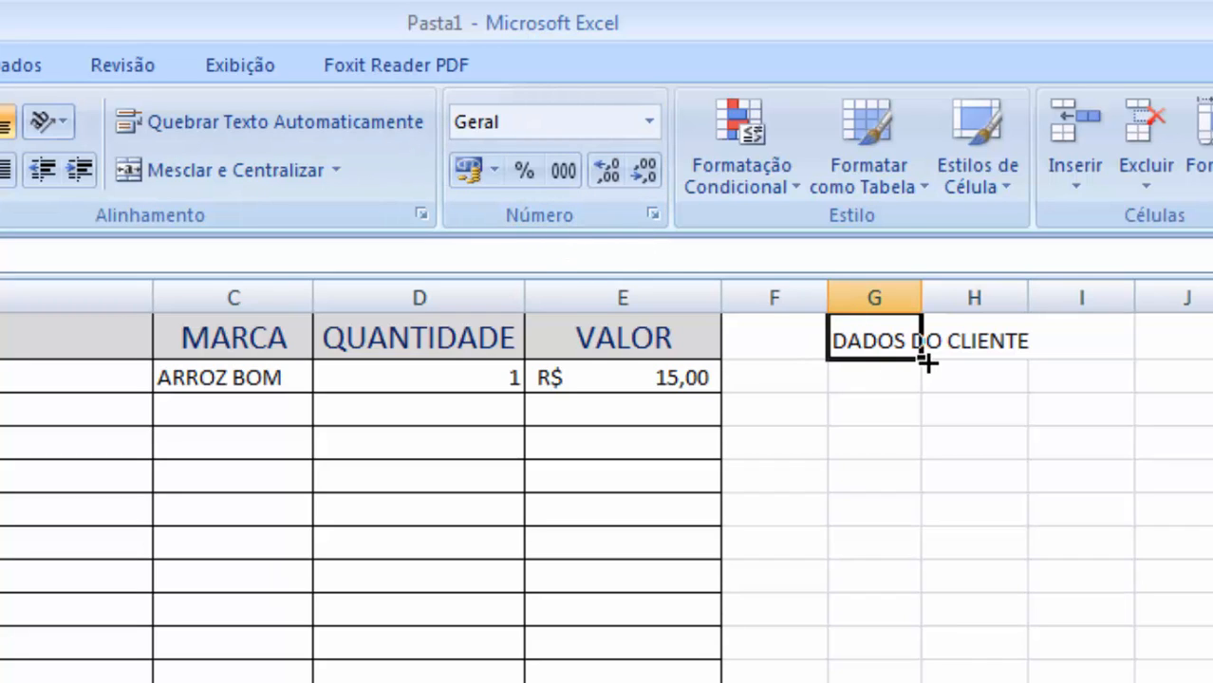
pyautogui.press('Delete')
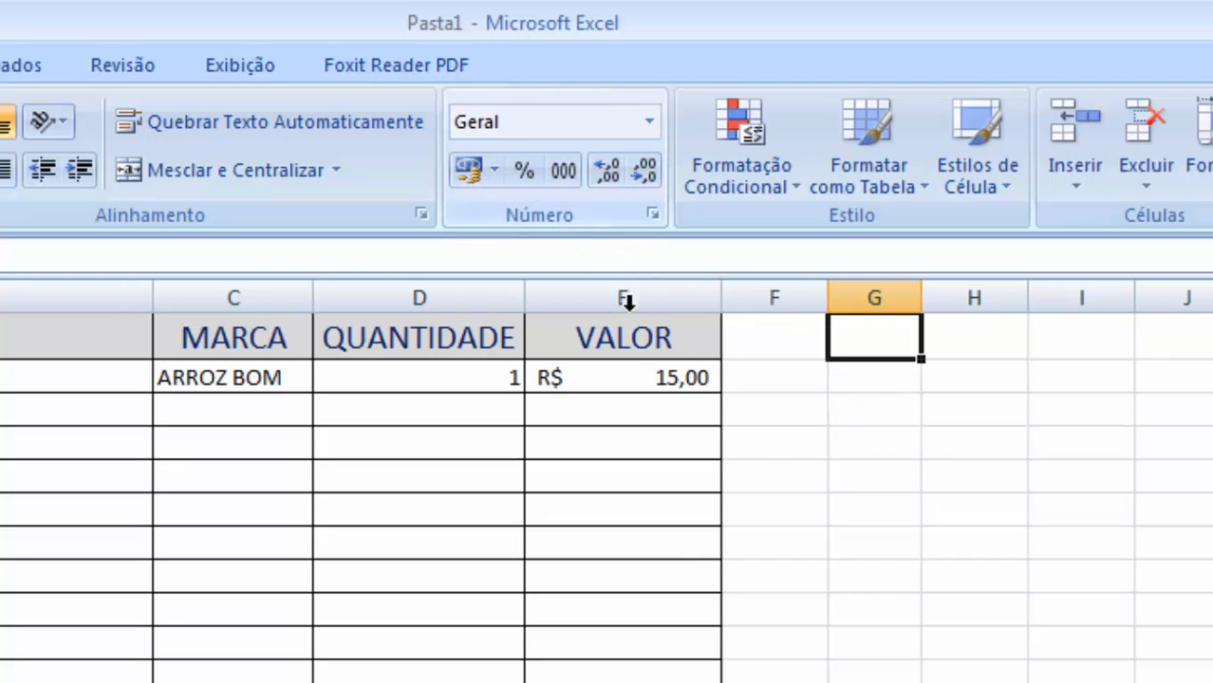
# Compare the number format of the VALOR amount in cell E2 with that of empty cells elsewhere in the sheet.
pyautogui.click(673, 377)
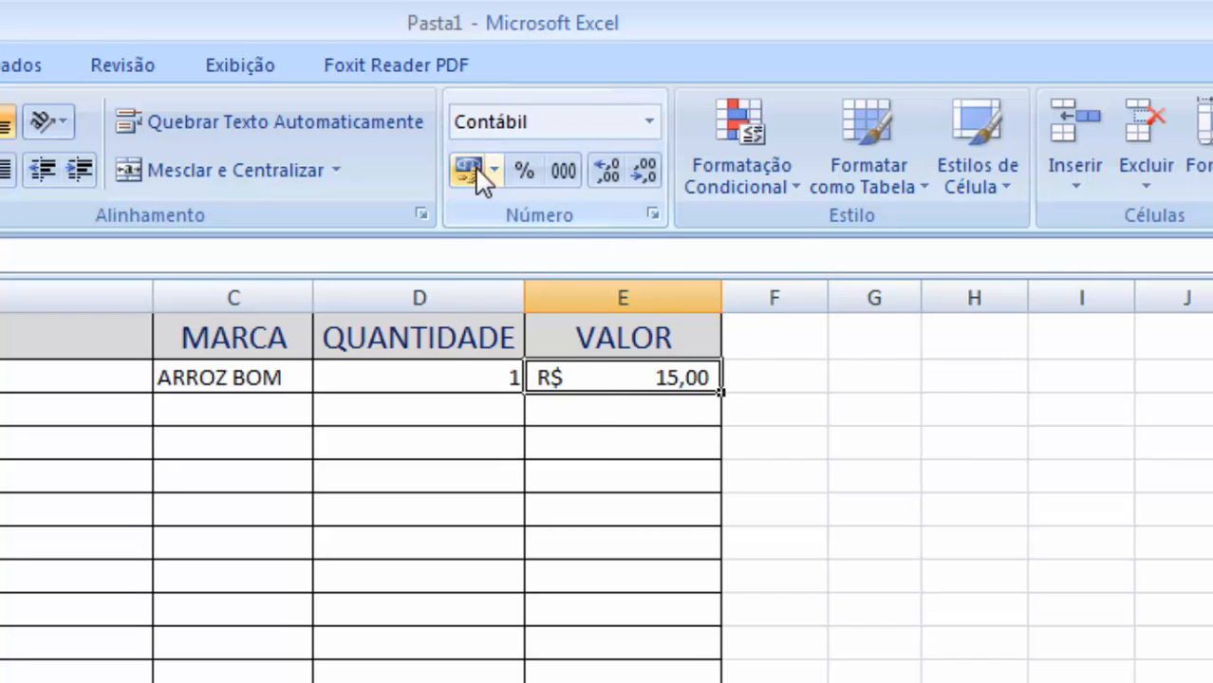
pyautogui.click(839, 396)
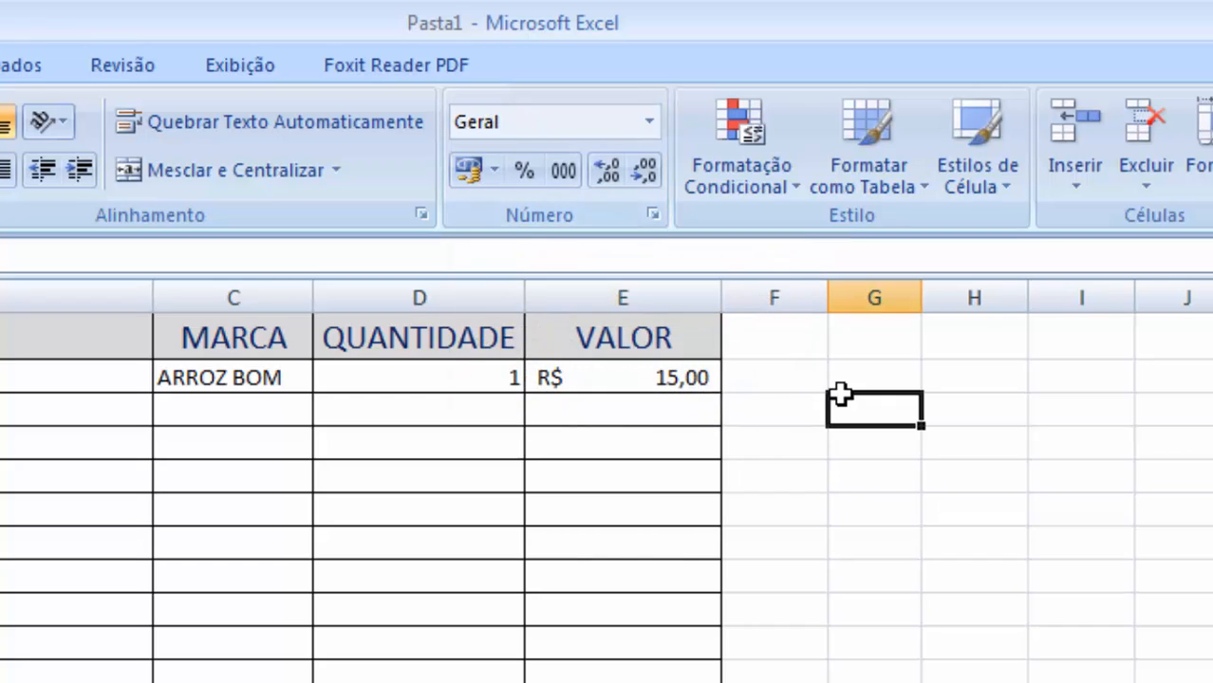
pyautogui.click(671, 378)
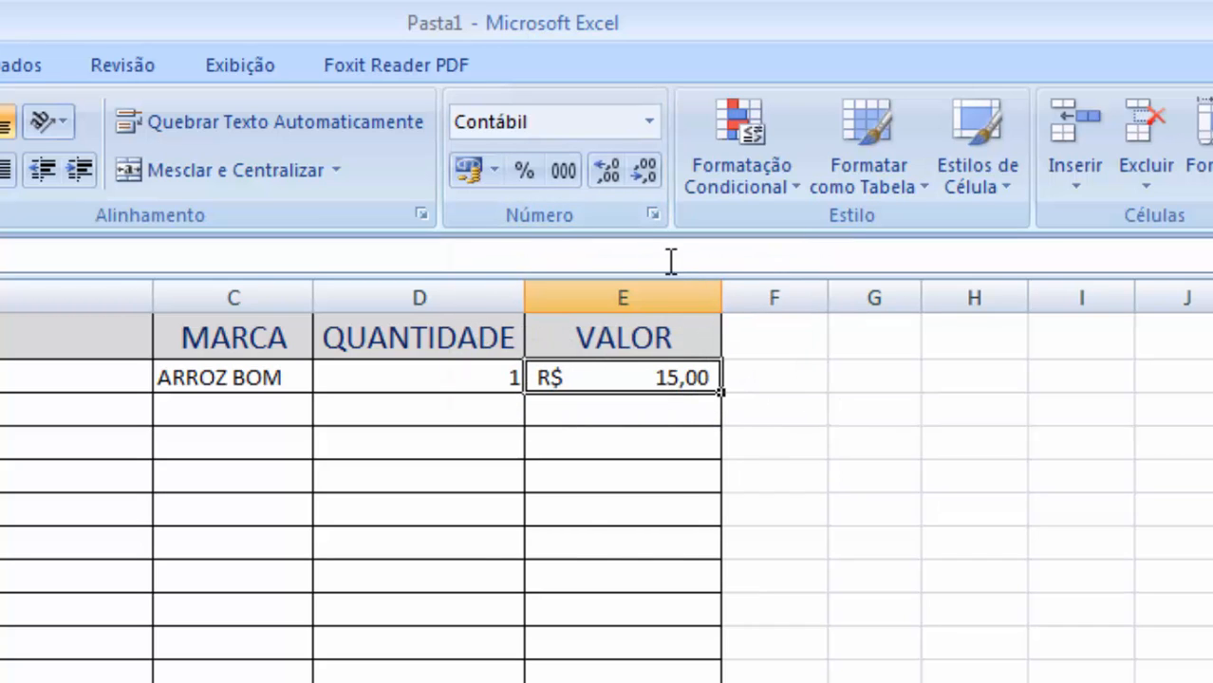
pyautogui.click(737, 429)
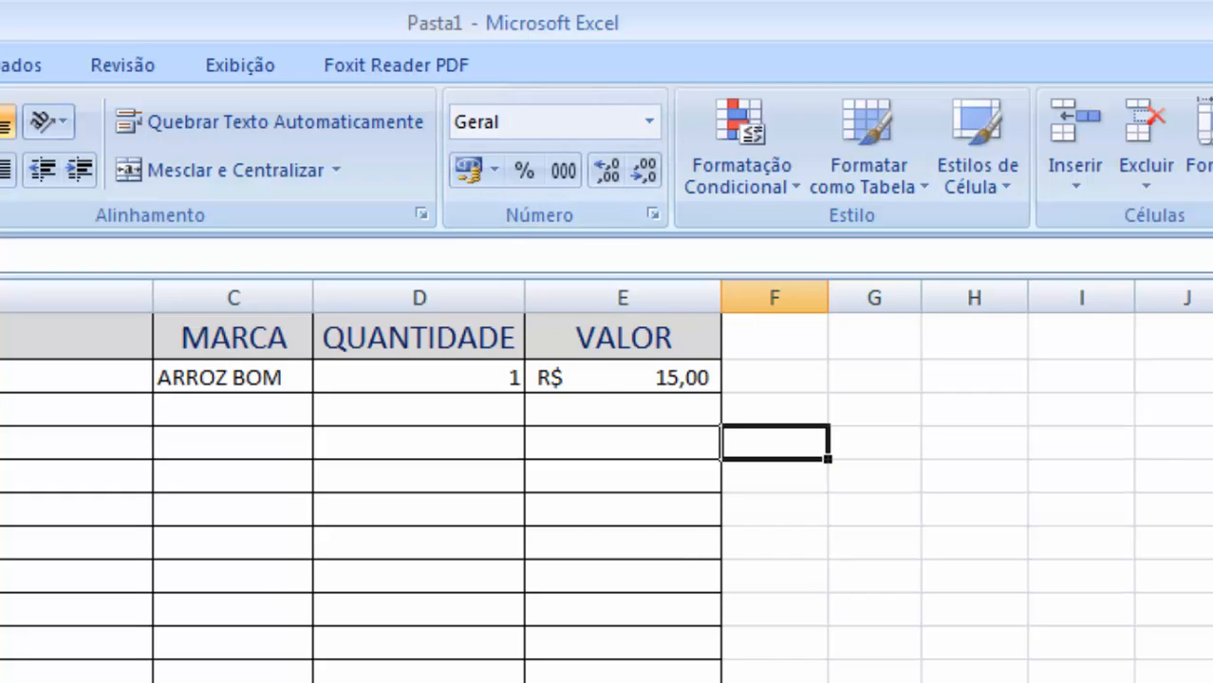
pyautogui.click(114, 509)
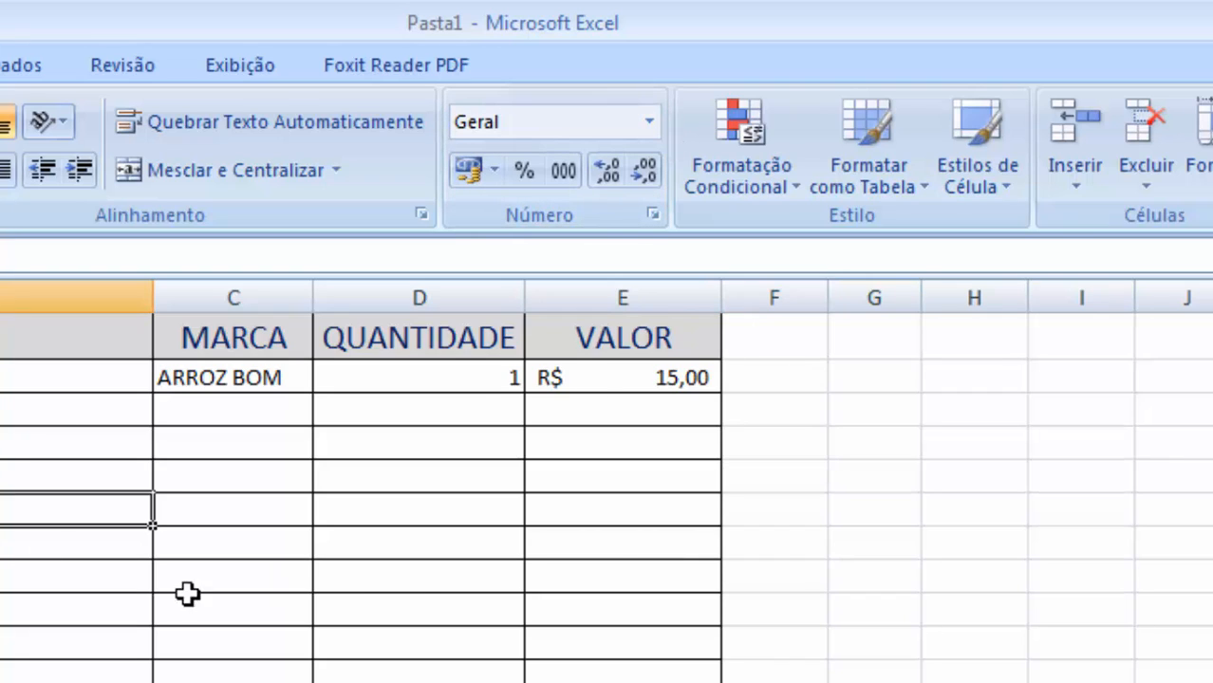
pyautogui.click(435, 577)
pyautogui.click(801, 474)
# Review the available number formats for cell G3, including the categories in the Formatar Células dialog, and cancel the dialog.
pyautogui.click(912, 421)
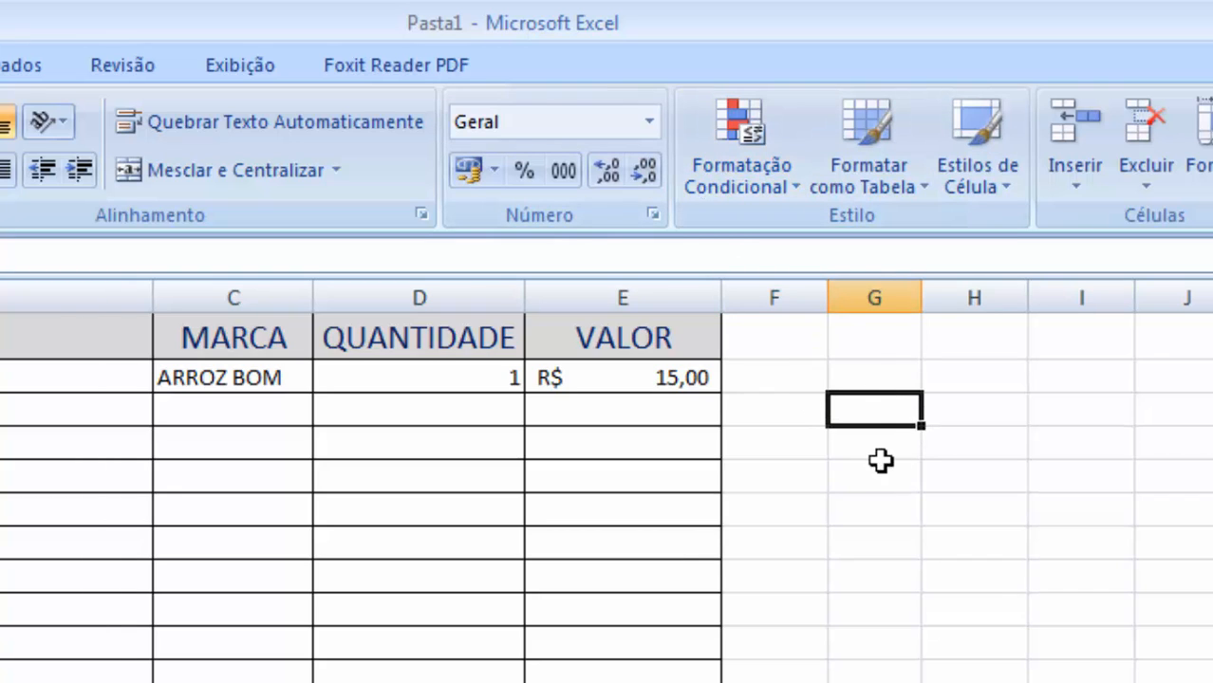
pyautogui.click(649, 122)
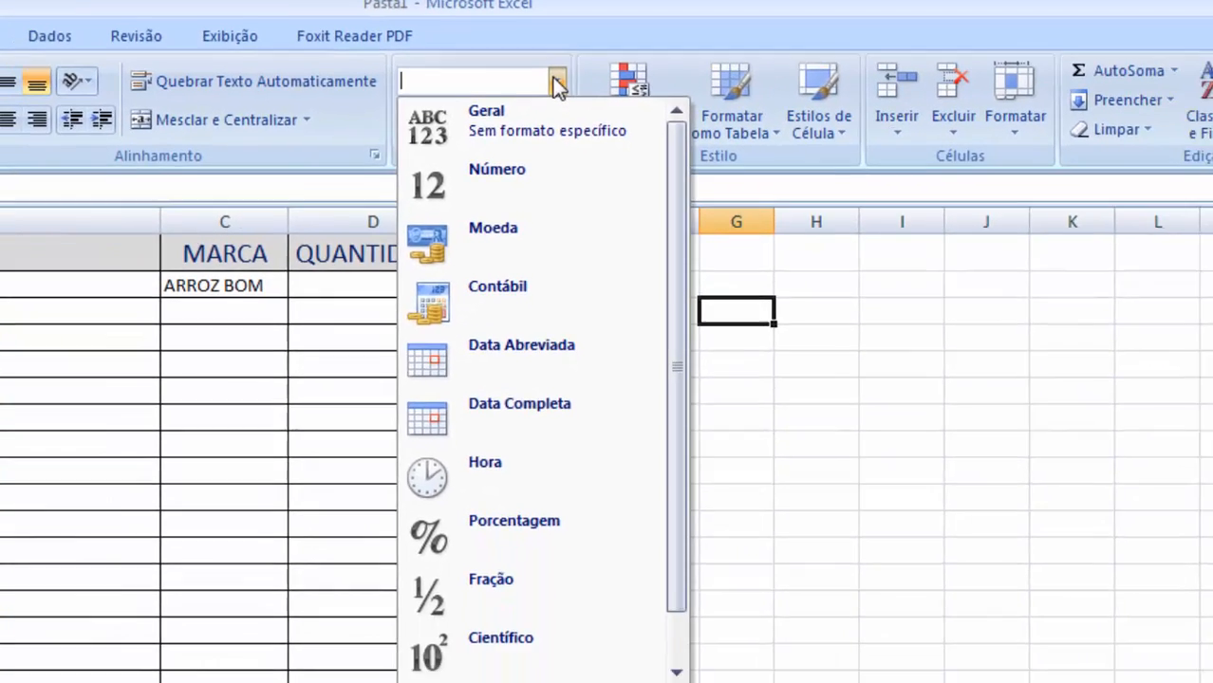
pyautogui.click(618, 108)
pyautogui.click(521, 76)
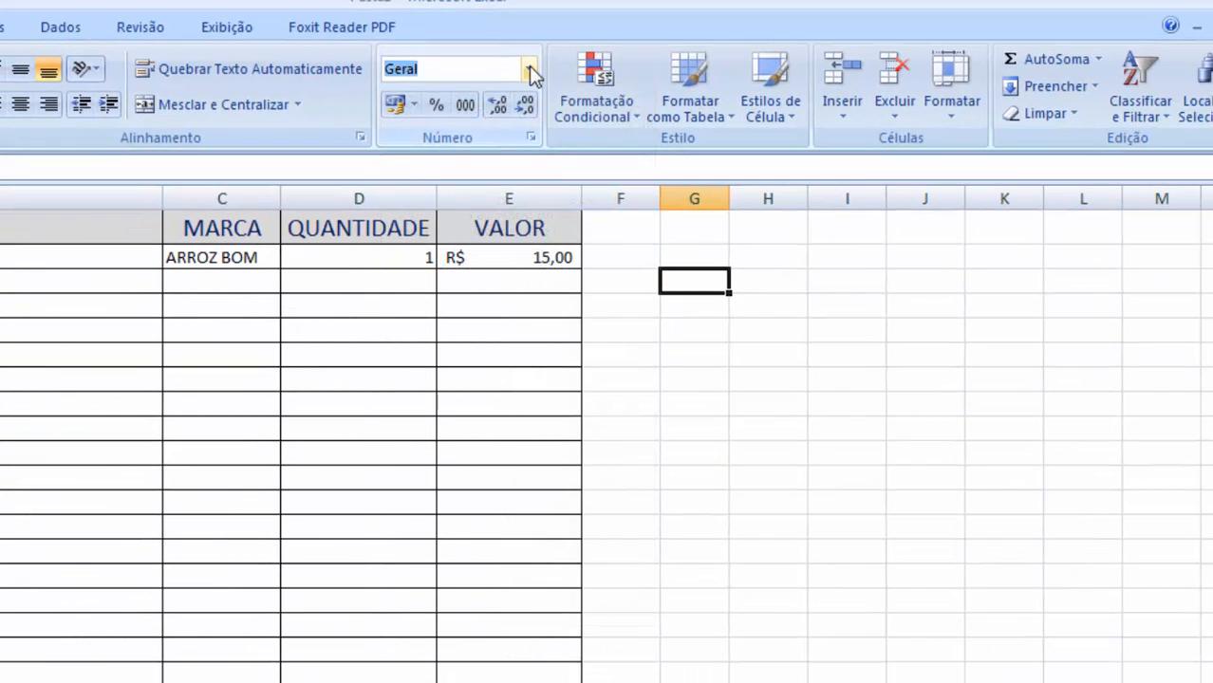
pyautogui.click(530, 72)
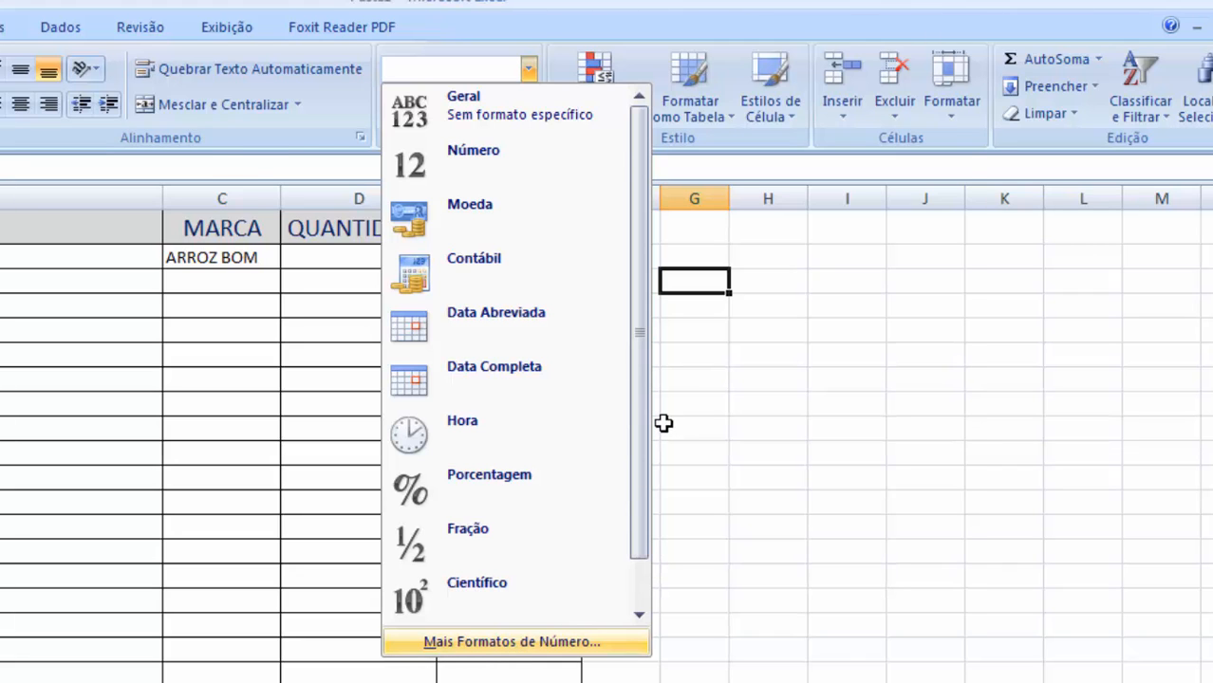
pyautogui.press('Return')
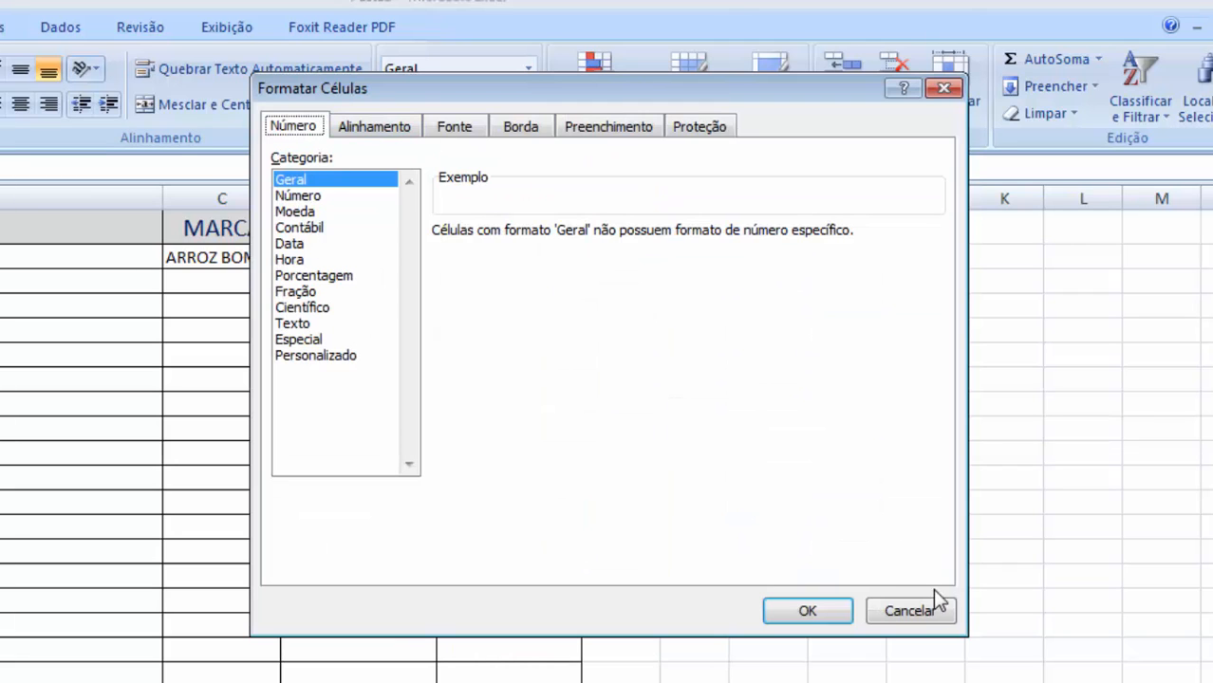
pyautogui.click(909, 611)
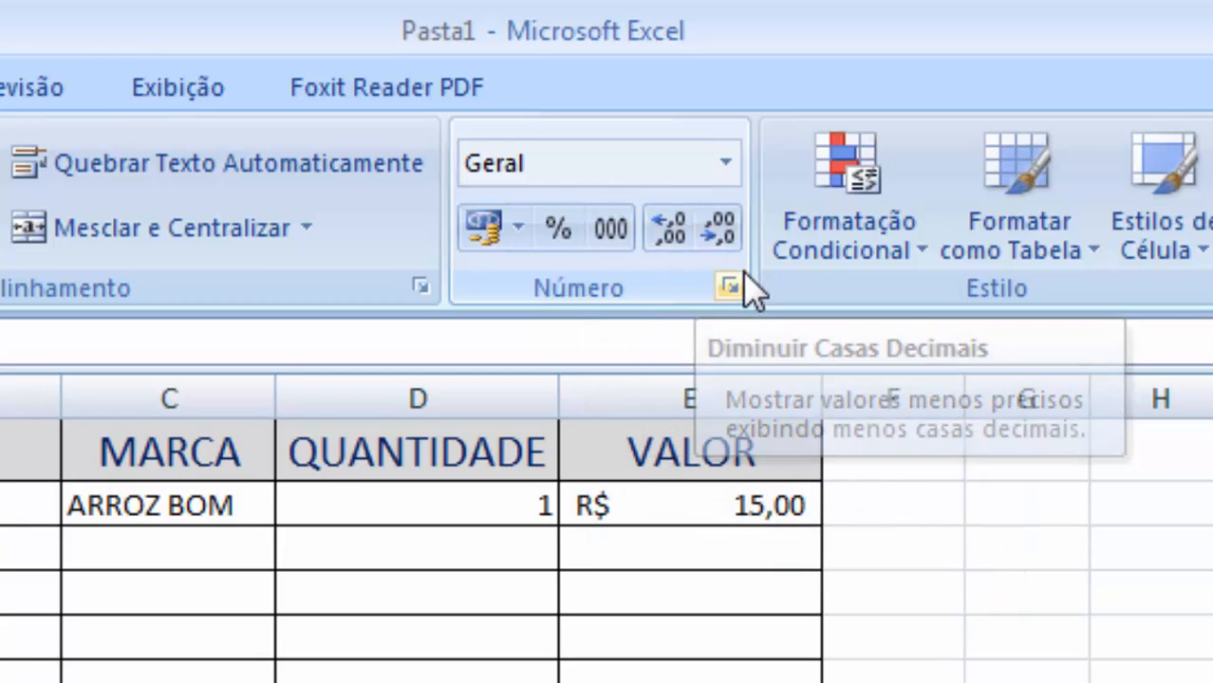
# Apply the Número format to the QUANTIDADE value in cell D2 and look over the format list again.
pyautogui.click(603, 635)
pyautogui.click(425, 506)
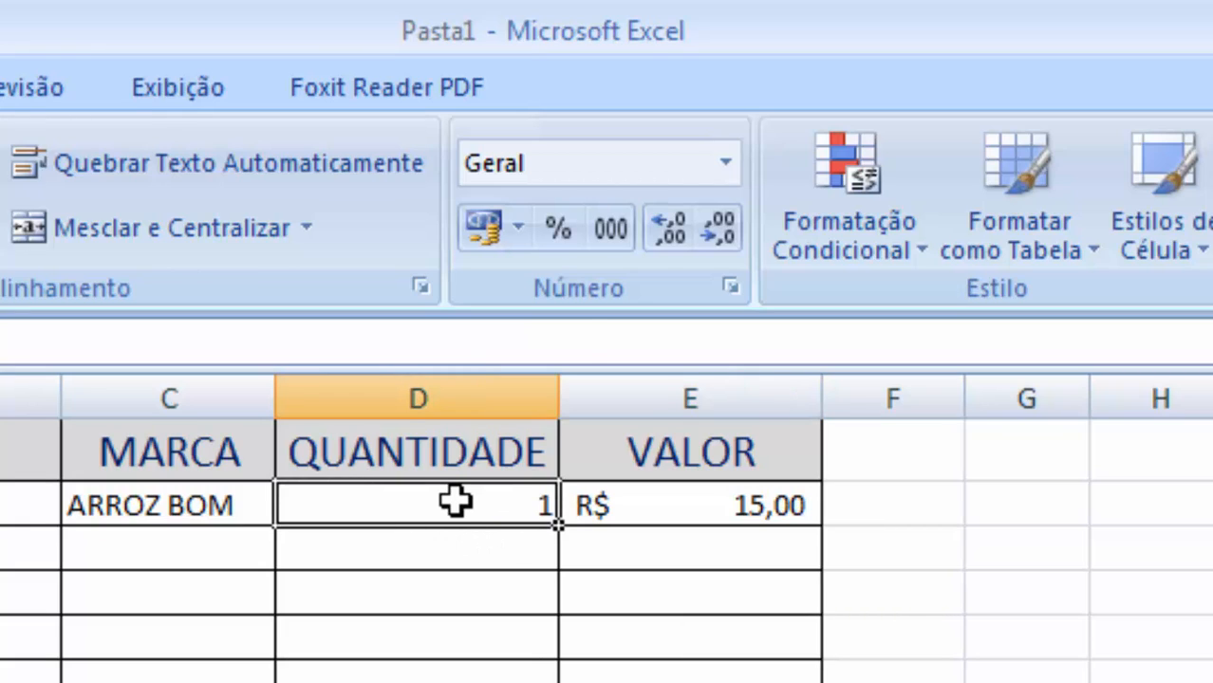
pyautogui.click(725, 163)
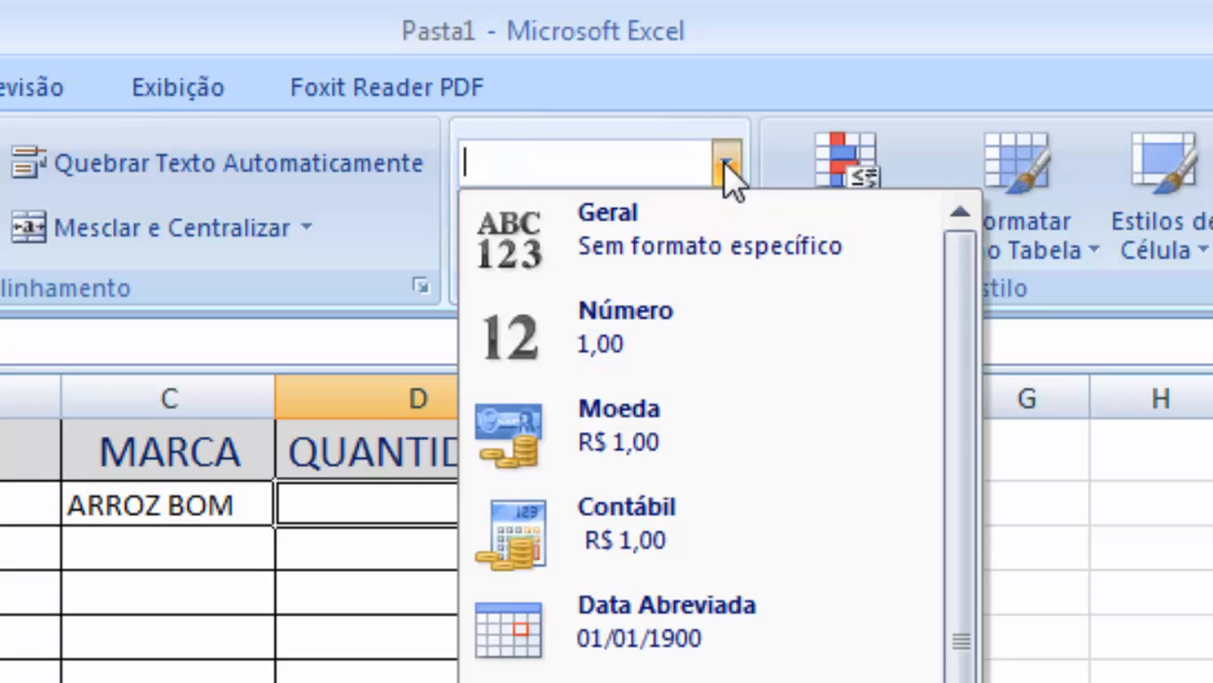
pyautogui.click(624, 328)
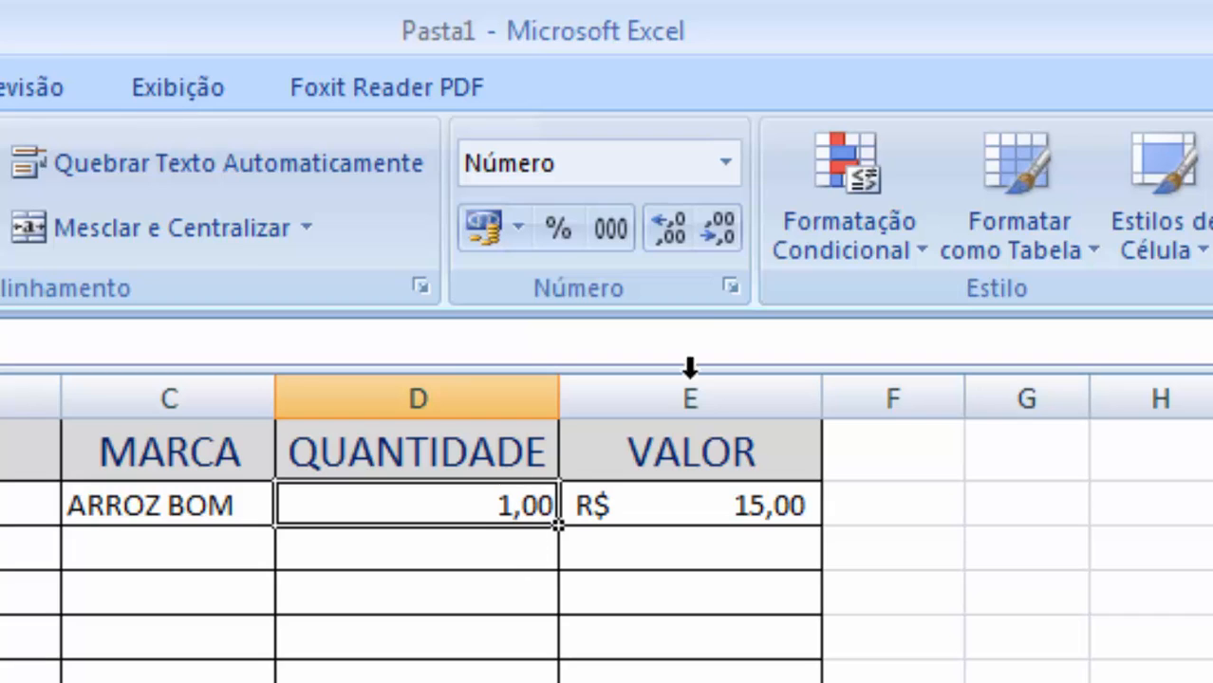
pyautogui.click(726, 161)
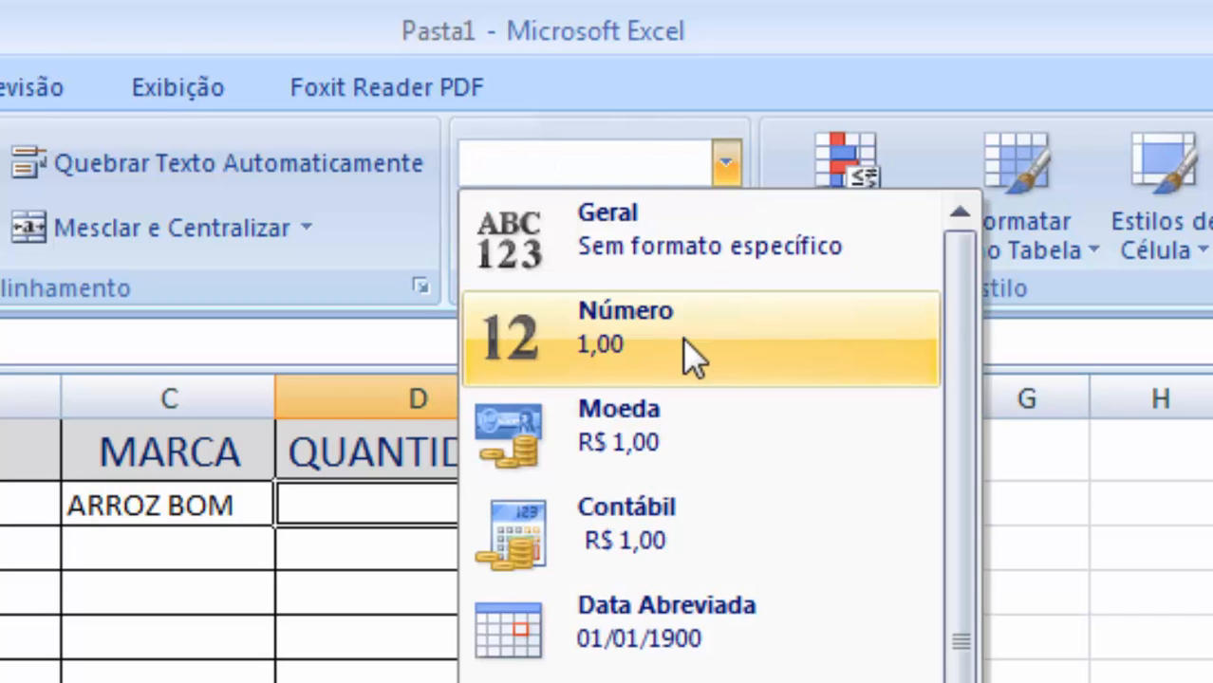
pyautogui.click(727, 160)
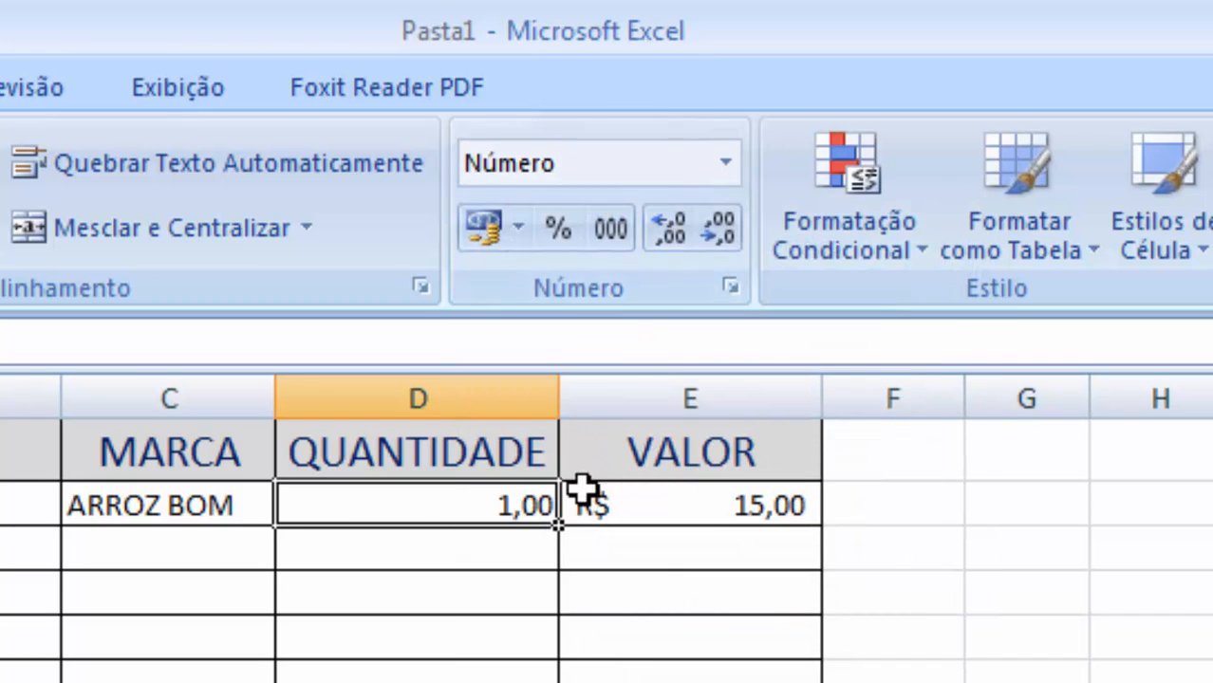
# Increase the decimal places of the quantity in D2 to four and reduce them to none.
pyautogui.click(708, 228)
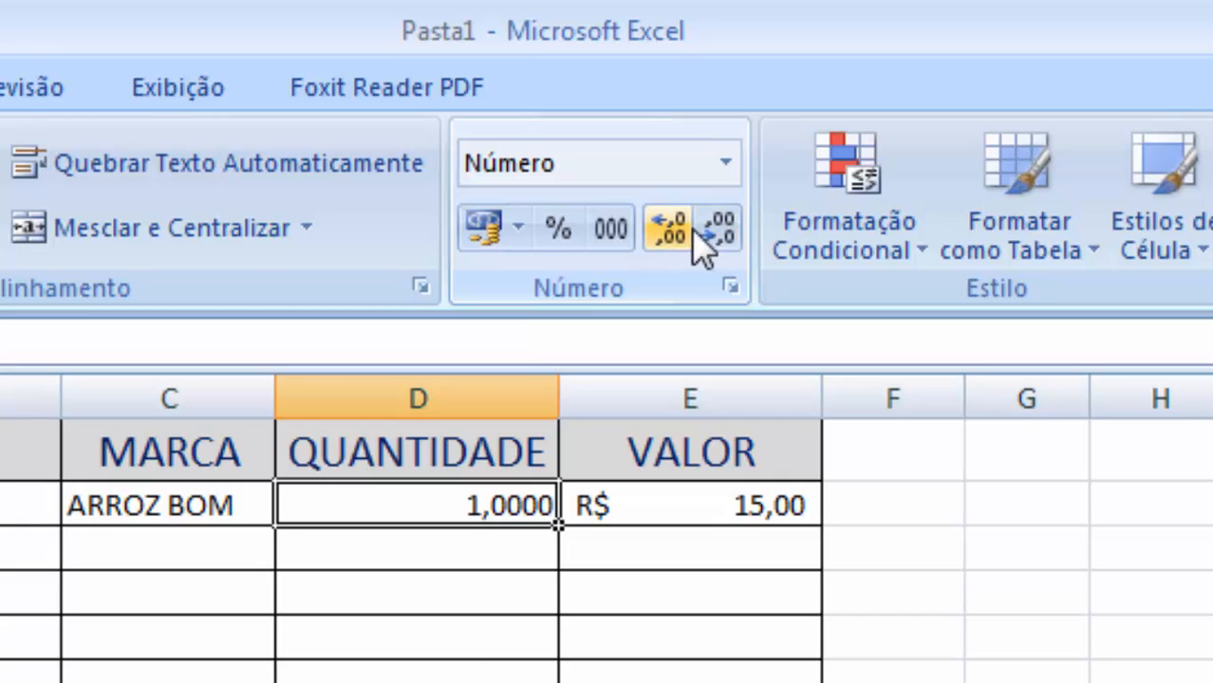
pyautogui.click(702, 228)
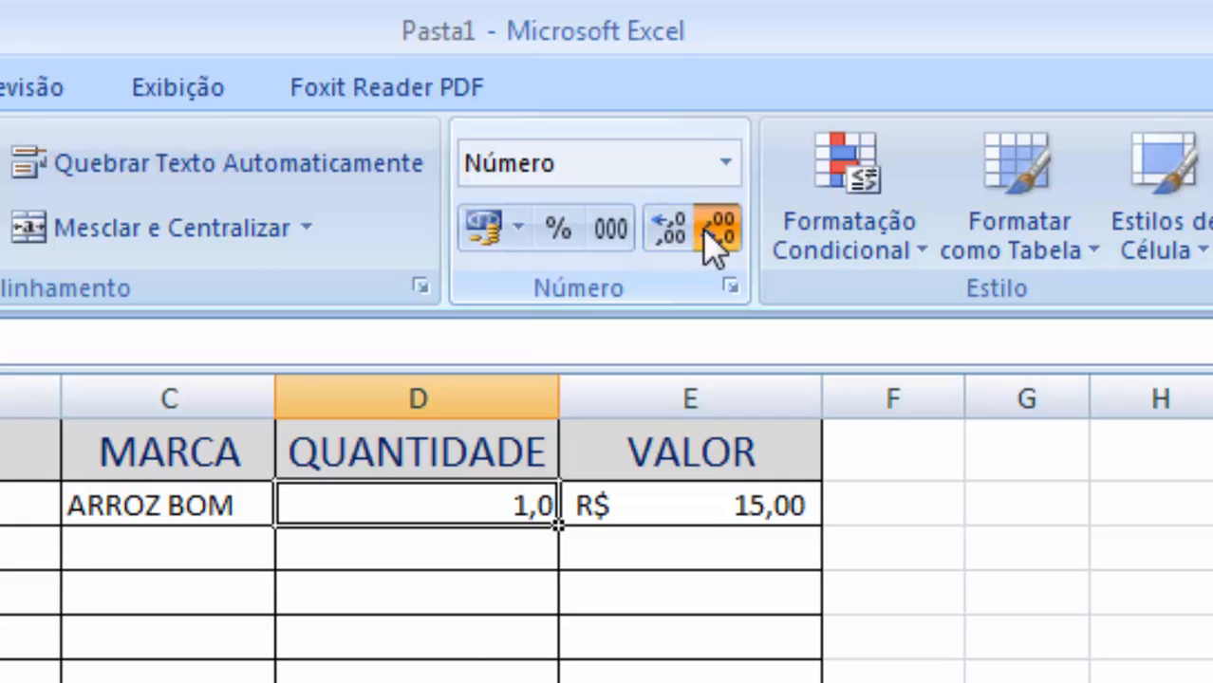
pyautogui.click(702, 228)
# Change the VALOR amount in cell E2 to the Moeda format and review the other formats offered.
pyautogui.click(718, 505)
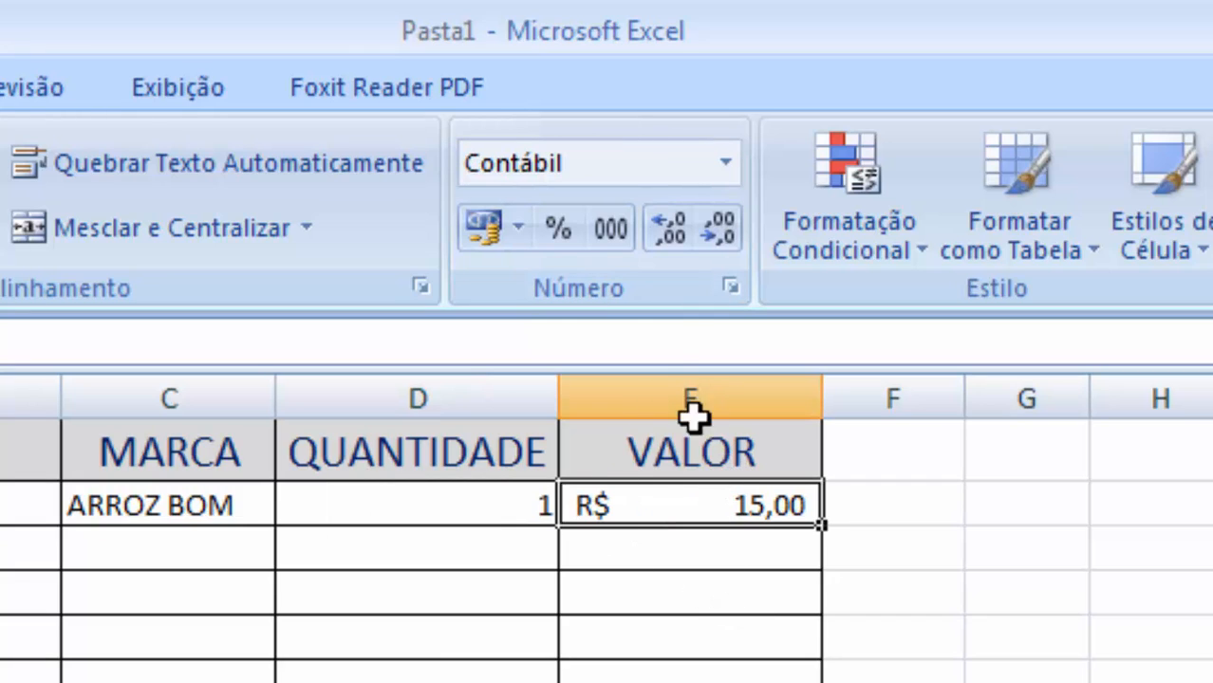
pyautogui.click(491, 221)
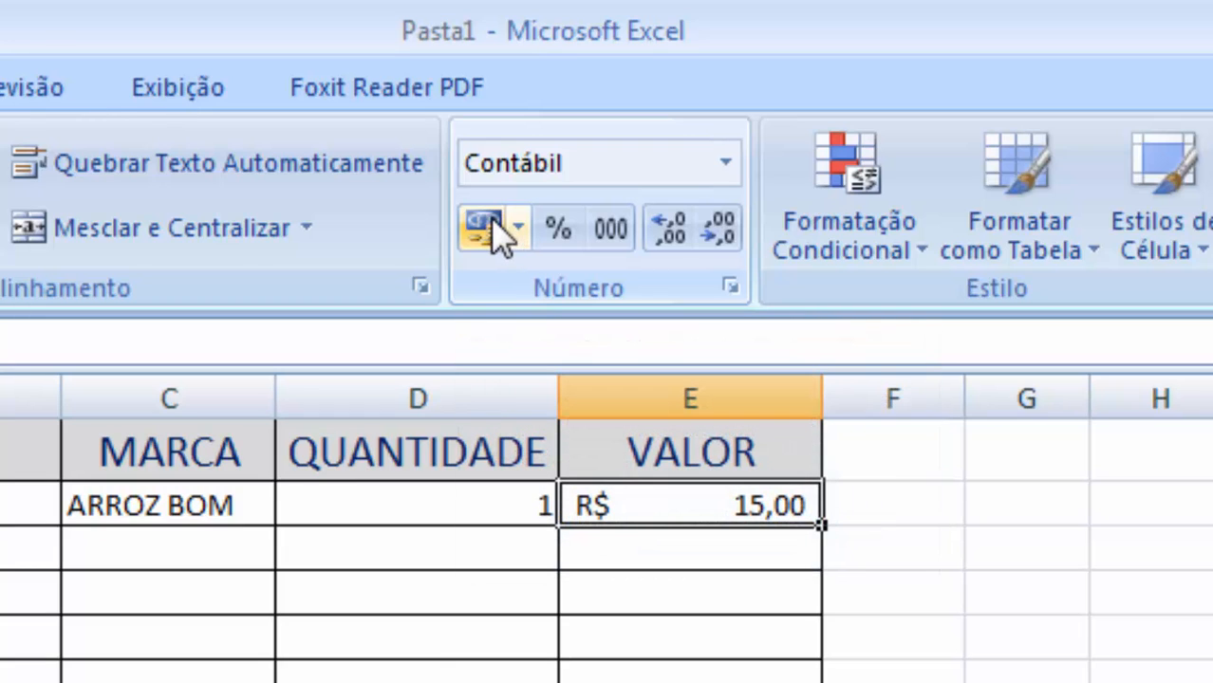
pyautogui.click(725, 164)
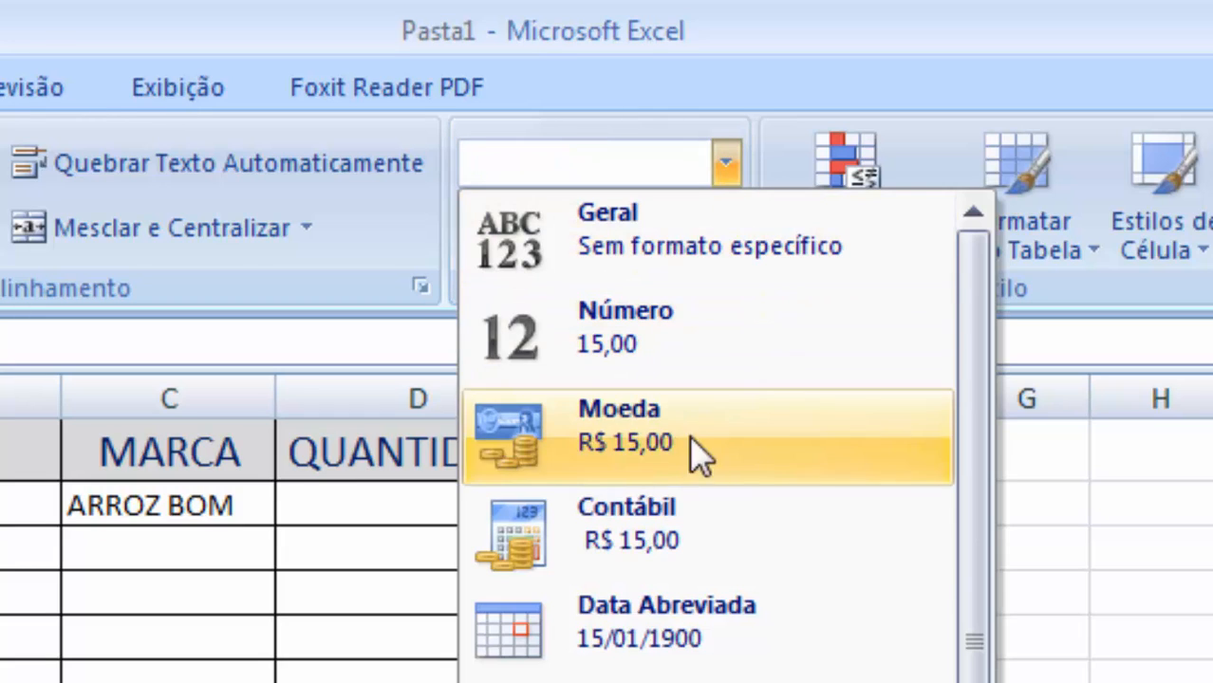
pyautogui.click(664, 453)
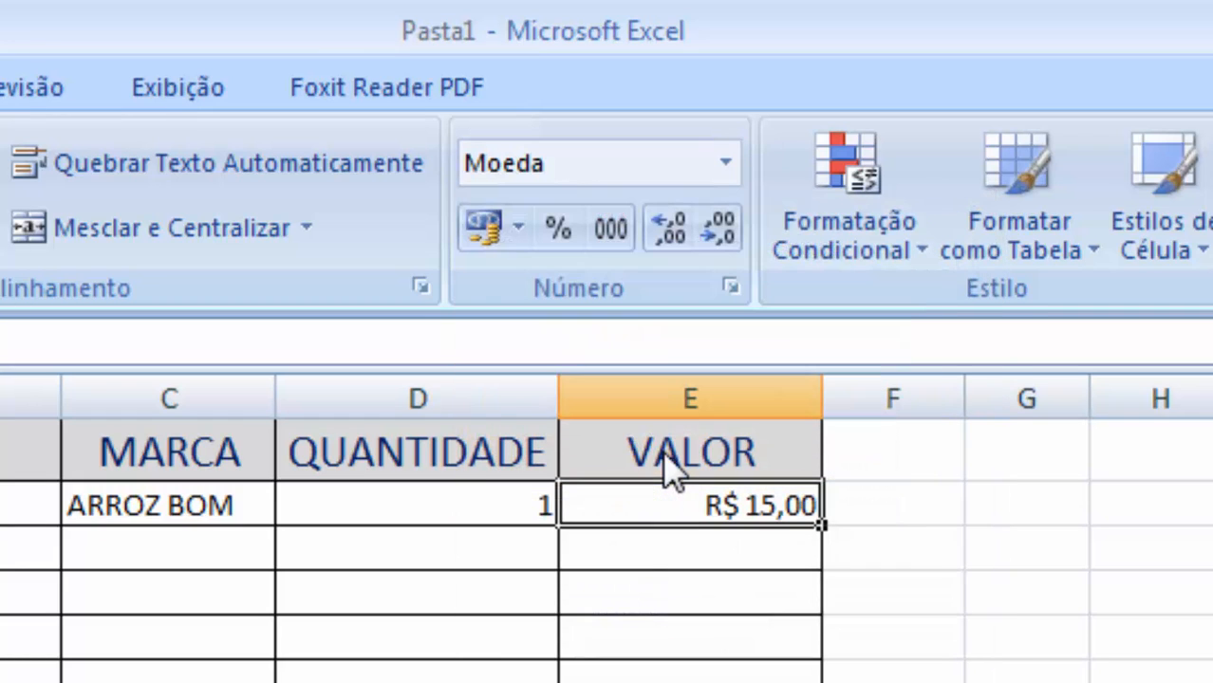
pyautogui.click(725, 163)
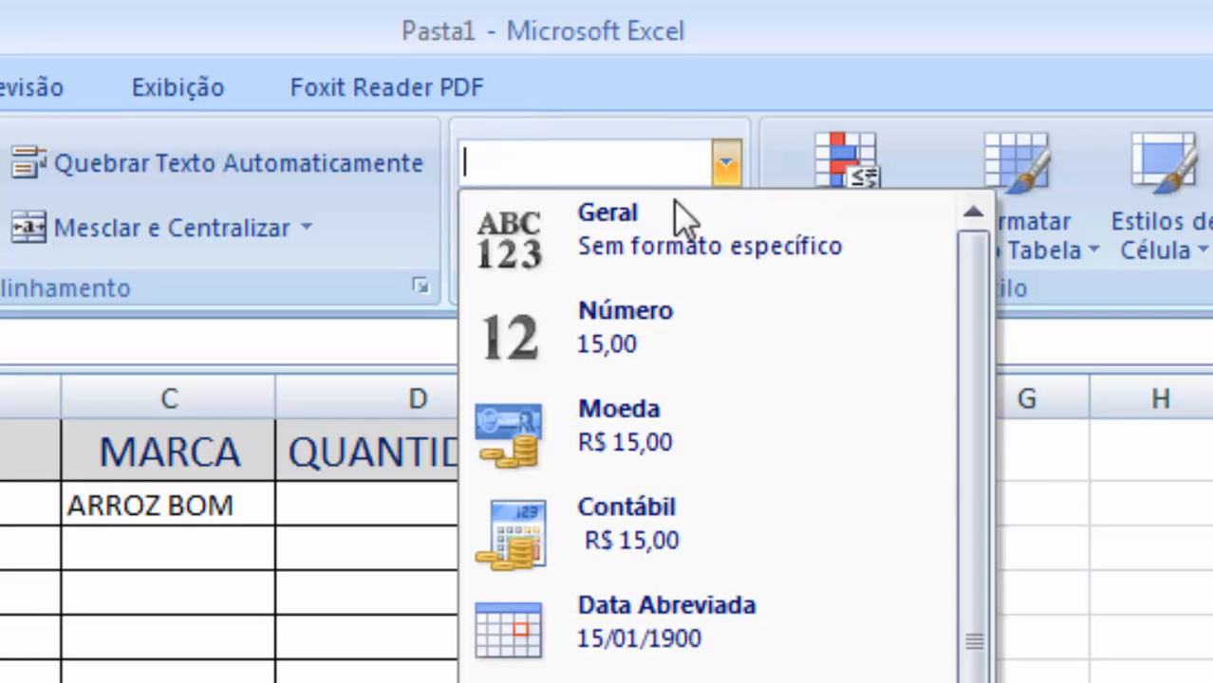
pyautogui.click(1108, 622)
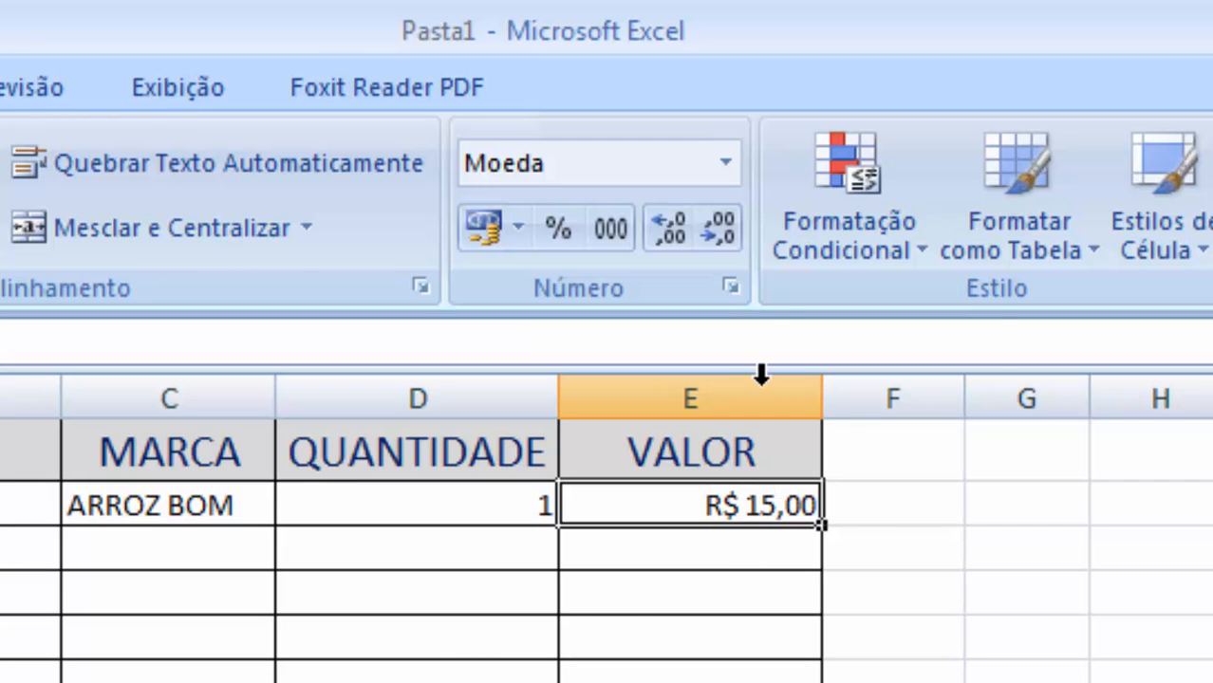
# Set the VALOR amount in cell E2 to the Contábil format and look over the remaining formats.
pyautogui.click(725, 164)
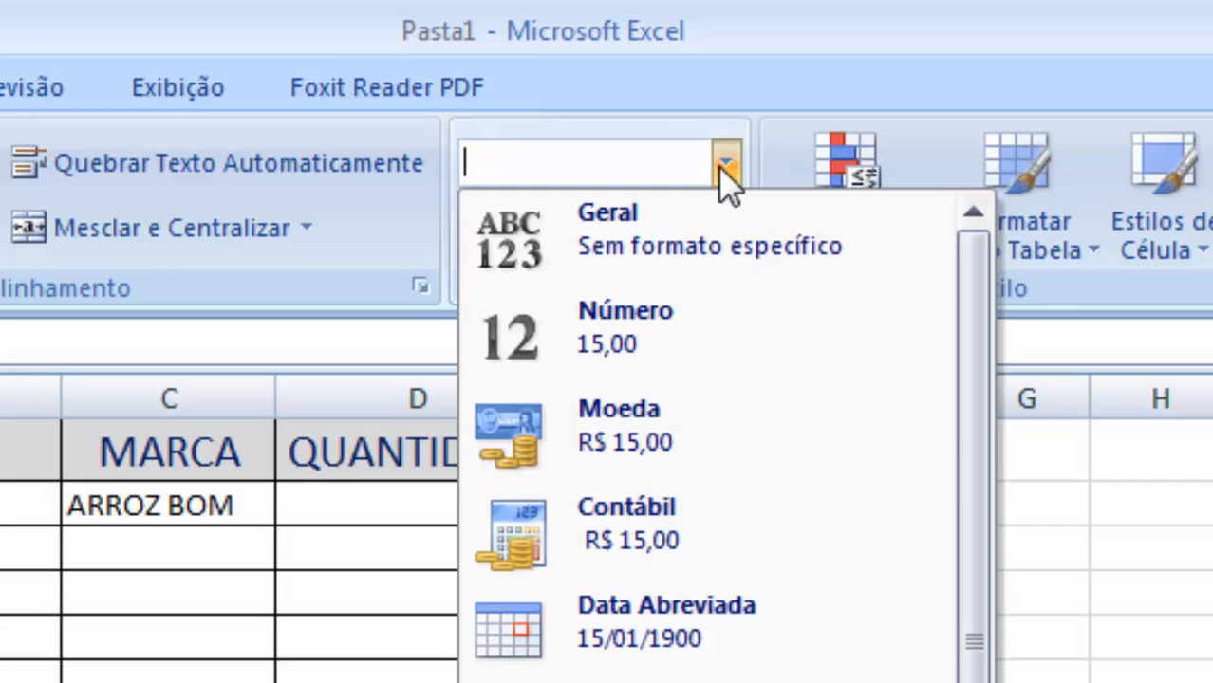
pyautogui.click(692, 523)
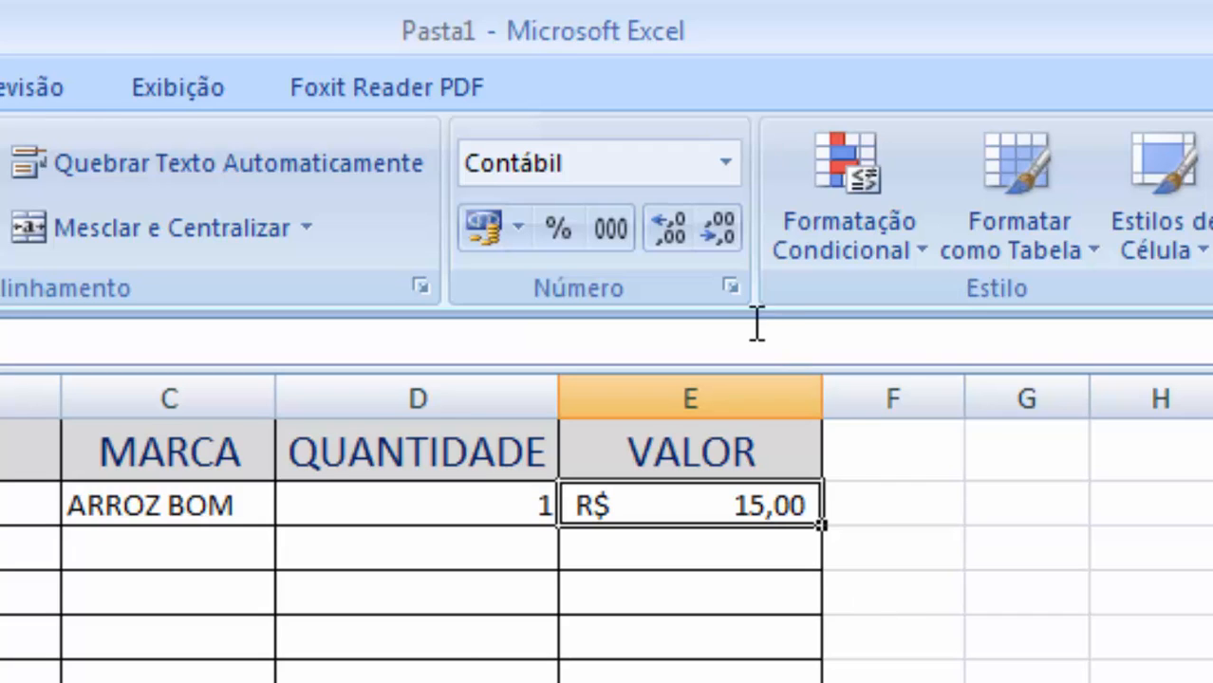
pyautogui.click(726, 164)
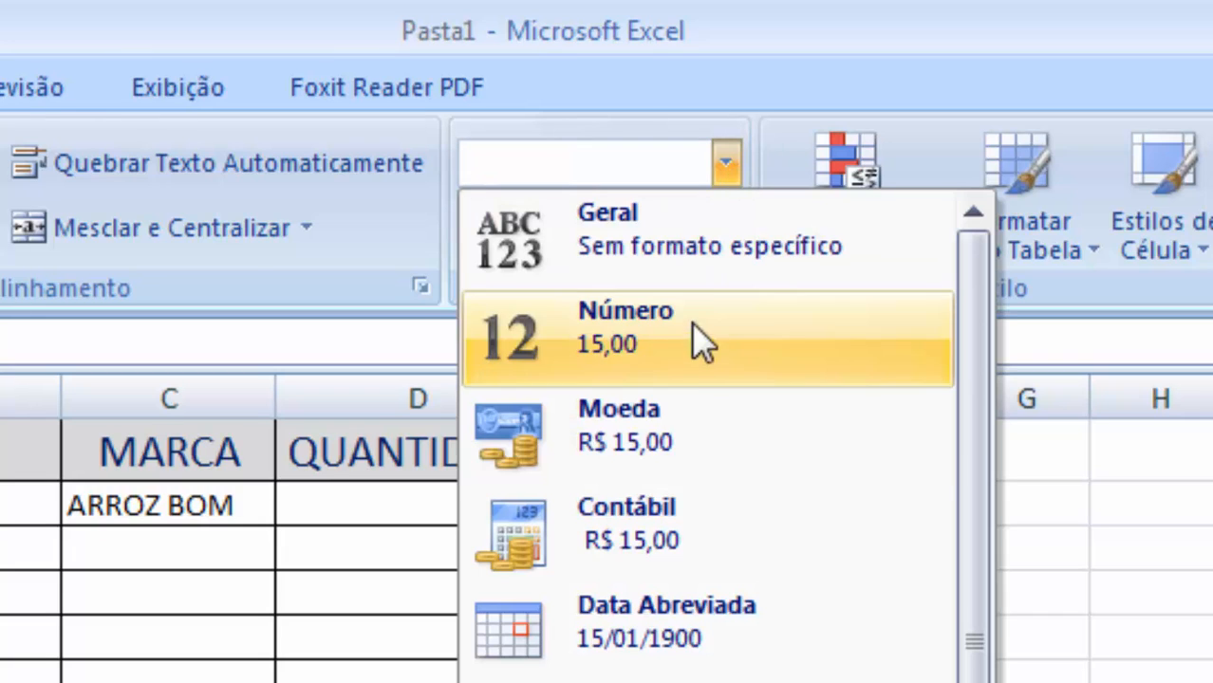
pyautogui.click(1042, 609)
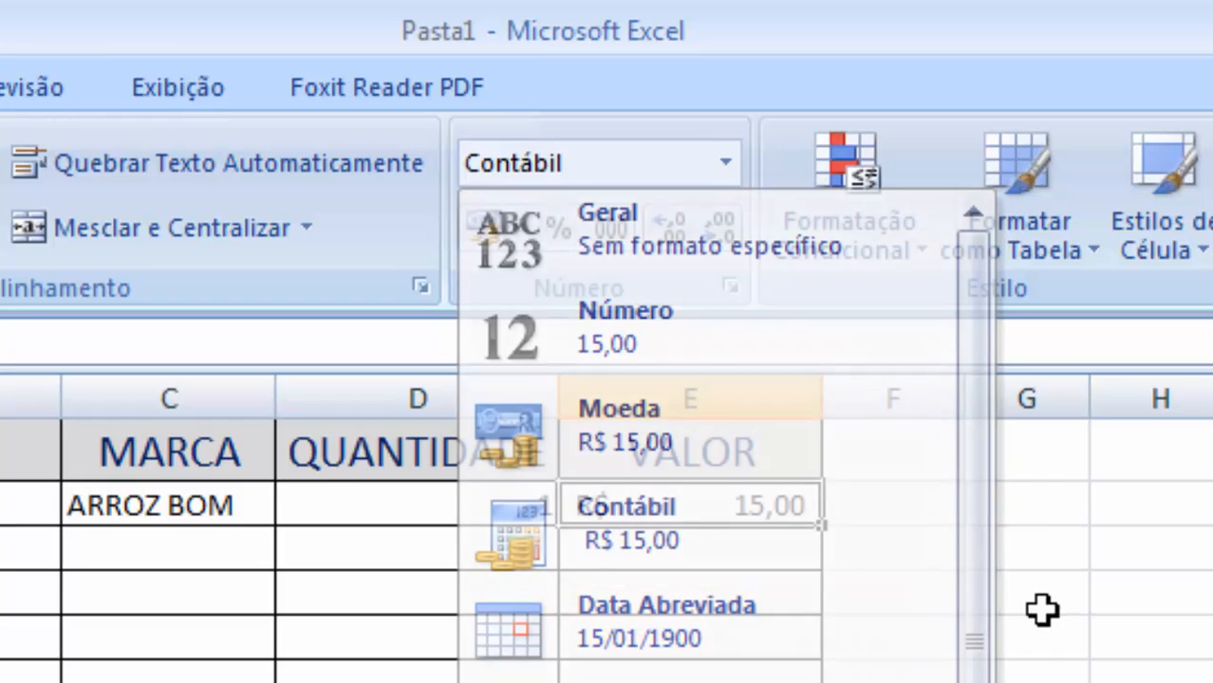
# Enter the date 20/10/2018 in cell G2 and fit the width of column G to it.
pyautogui.click(1056, 518)
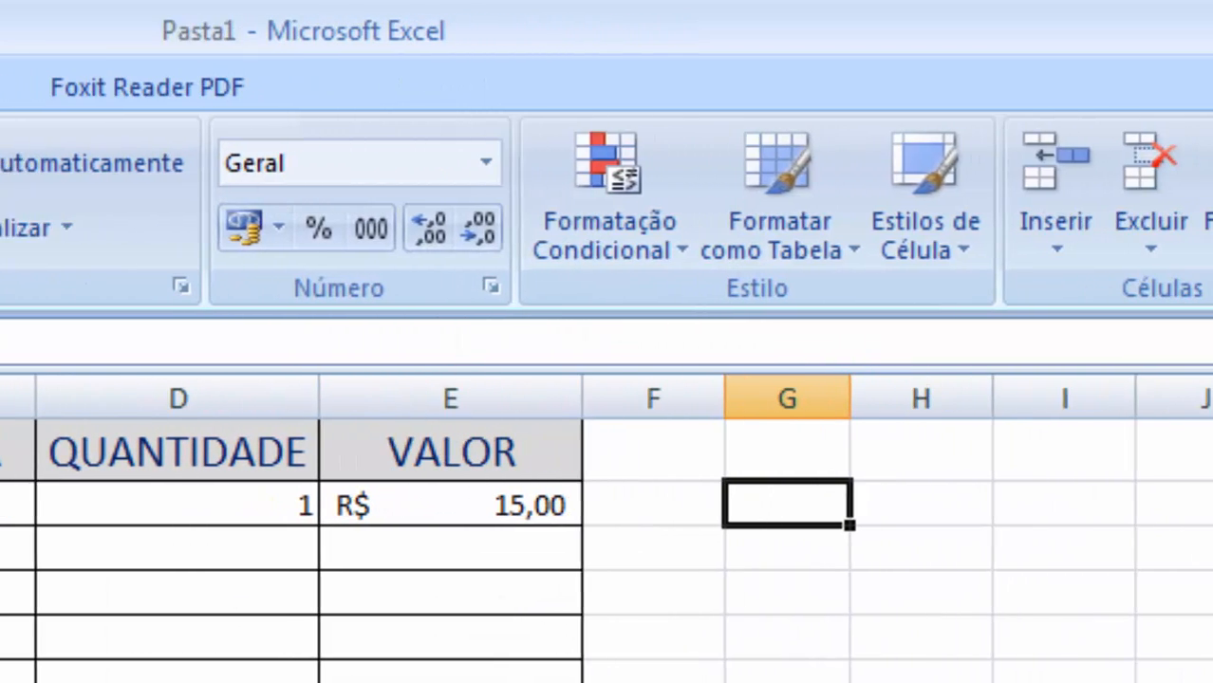
pyautogui.write('20/')
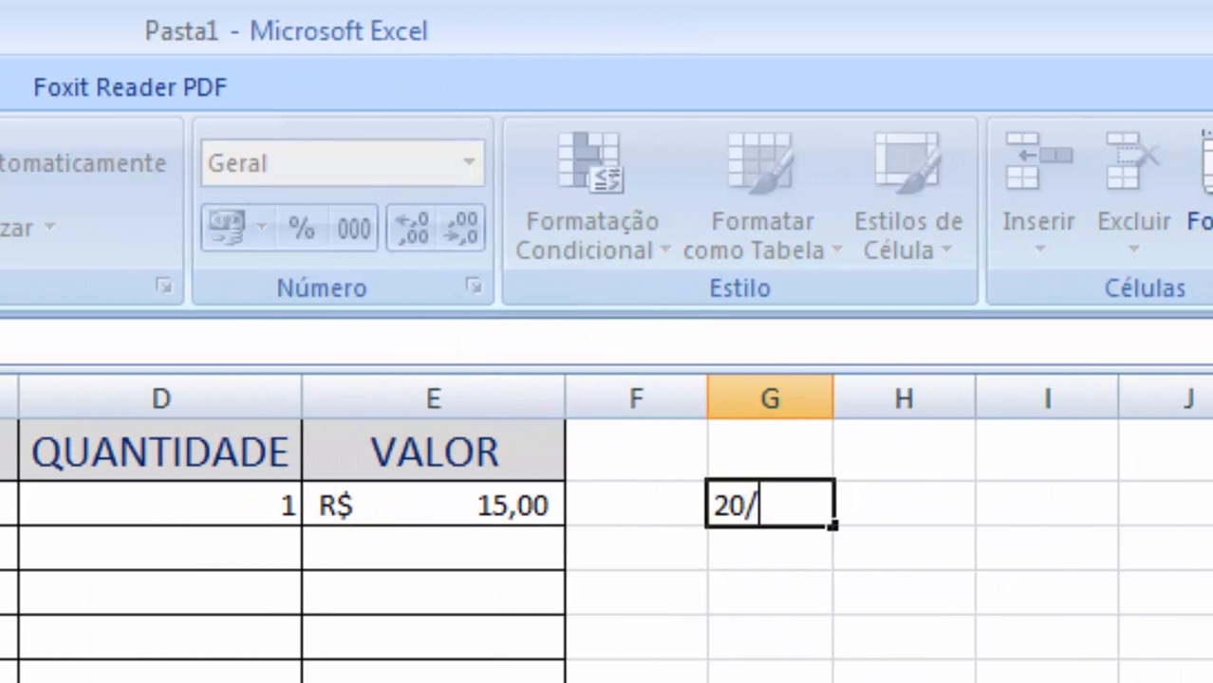
pyautogui.write('10/2018')
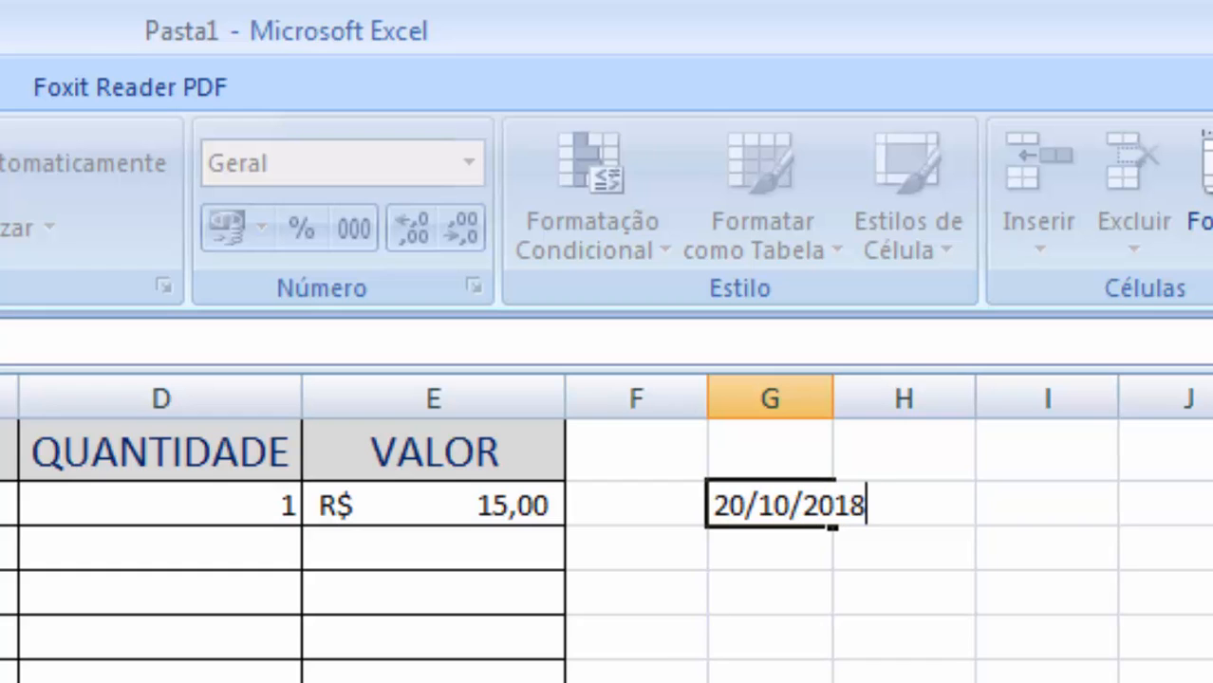
pyautogui.press('Return')
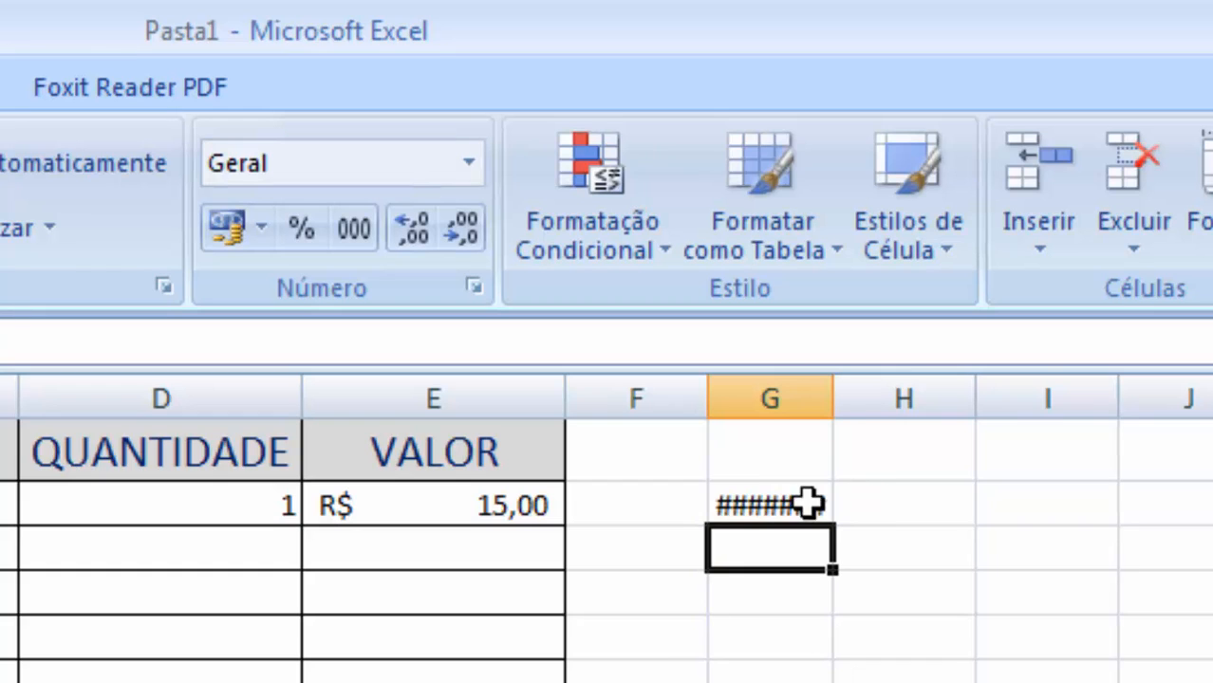
pyautogui.doubleClick(833, 399)
pyautogui.click(787, 503)
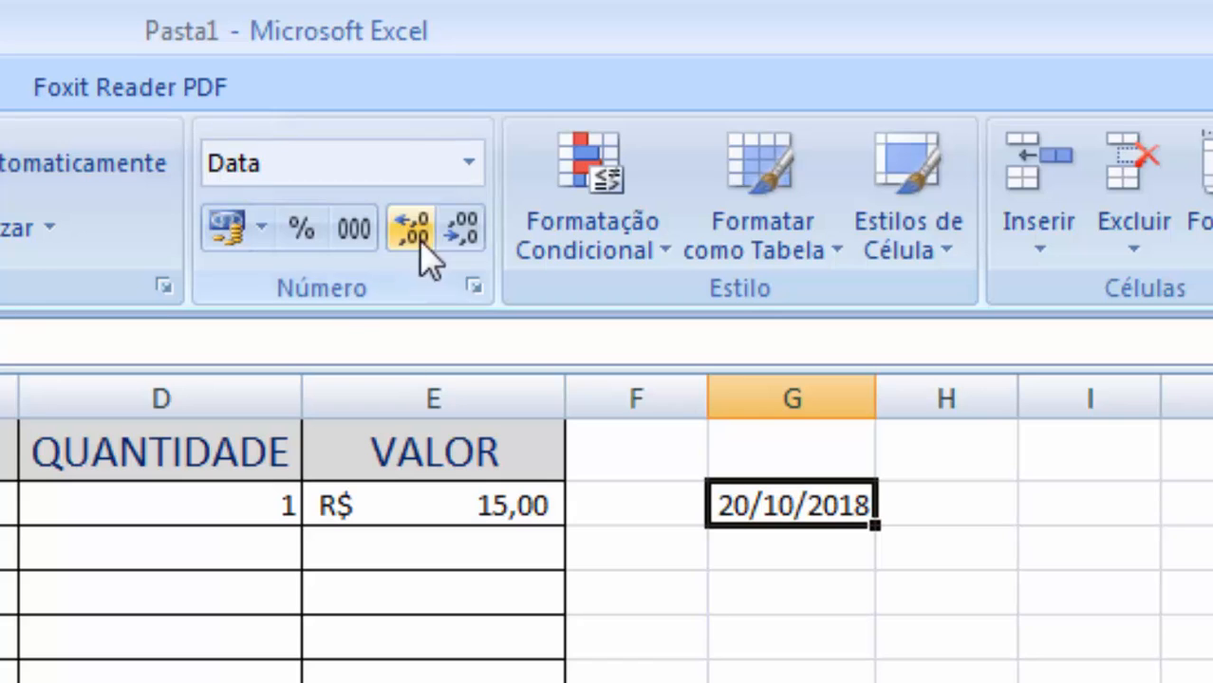
# Format the date in G2 as Data Abreviada, and switch it to Data Completa.
pyautogui.click(478, 161)
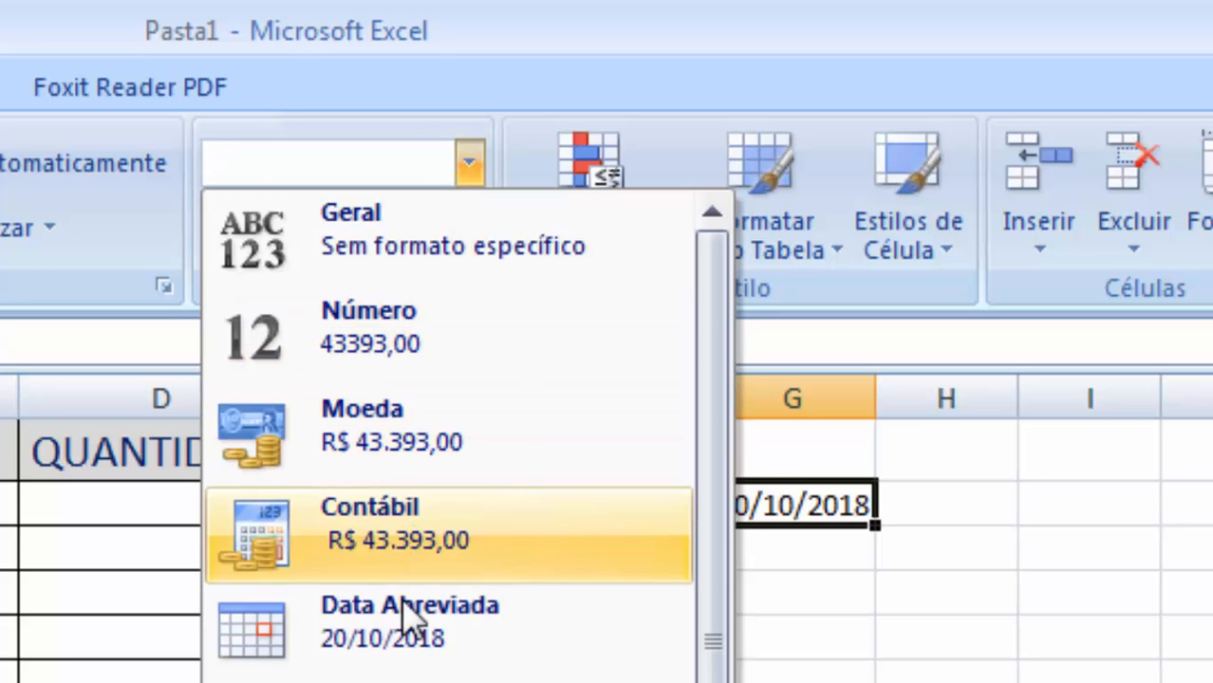
pyautogui.click(408, 645)
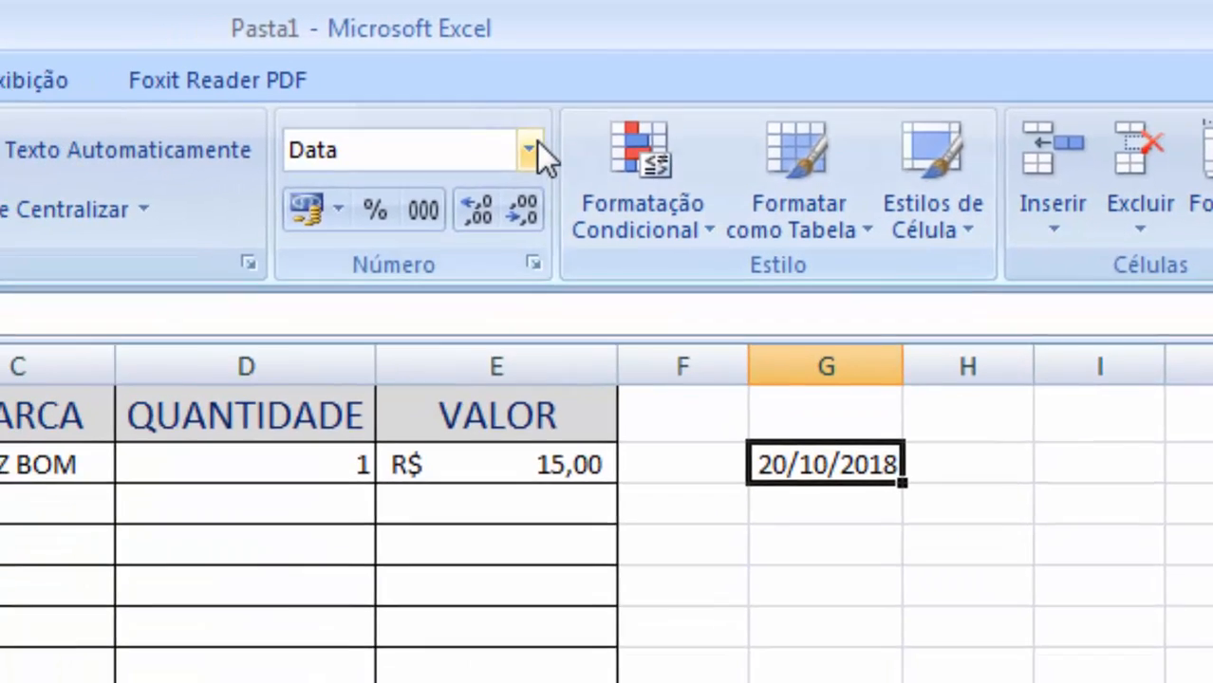
pyautogui.click(478, 161)
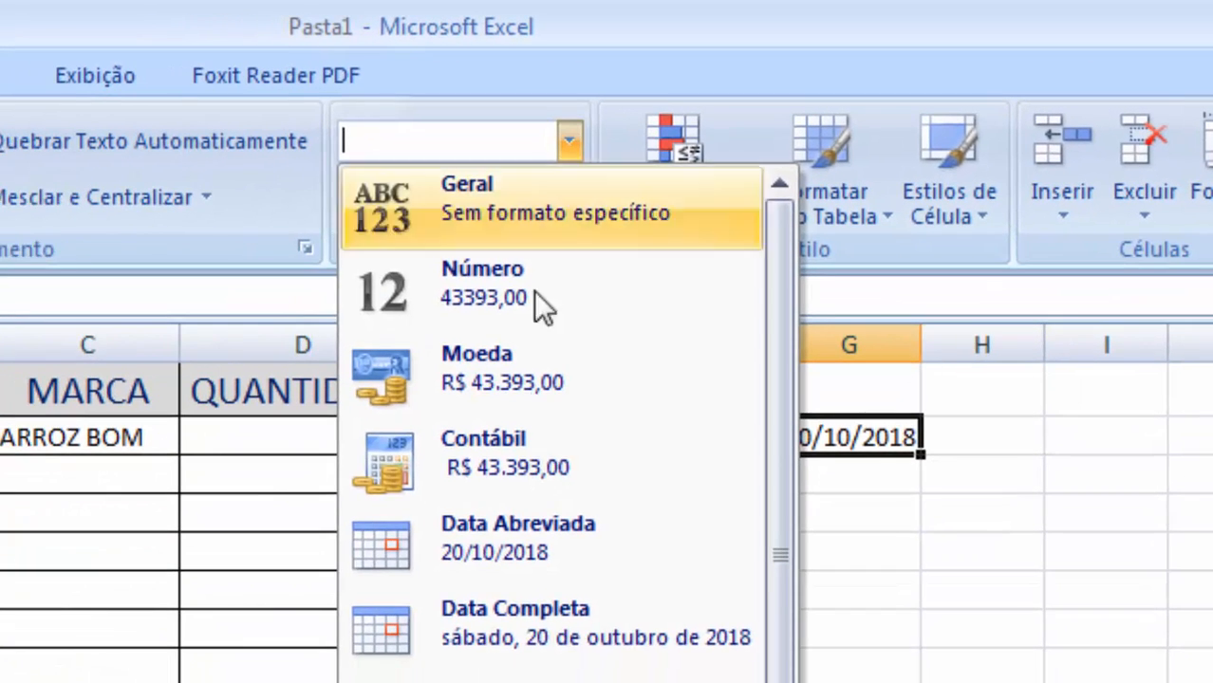
pyautogui.click(422, 678)
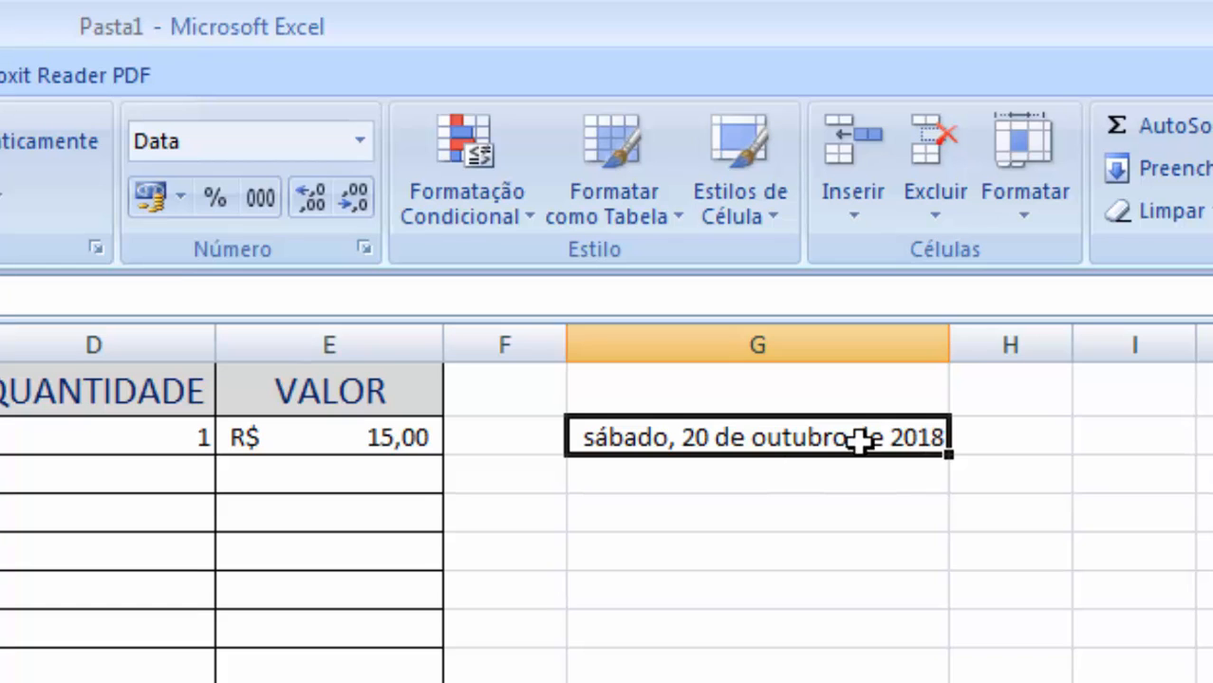
pyautogui.click(359, 144)
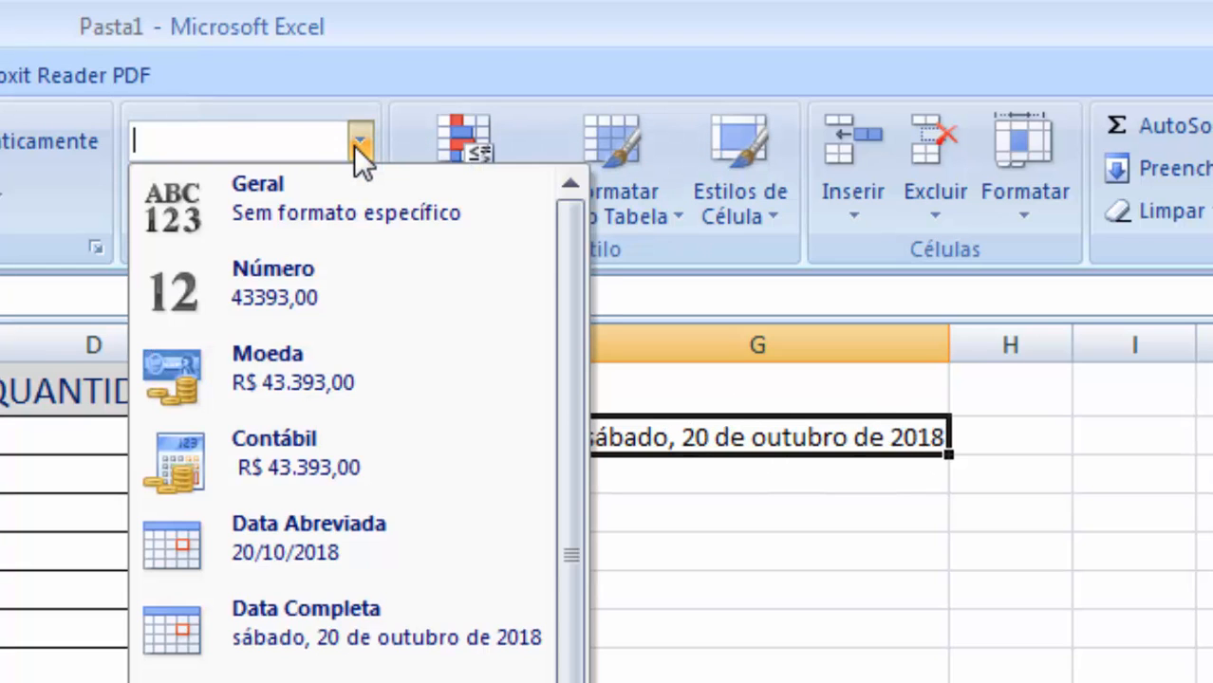
pyautogui.click(718, 434)
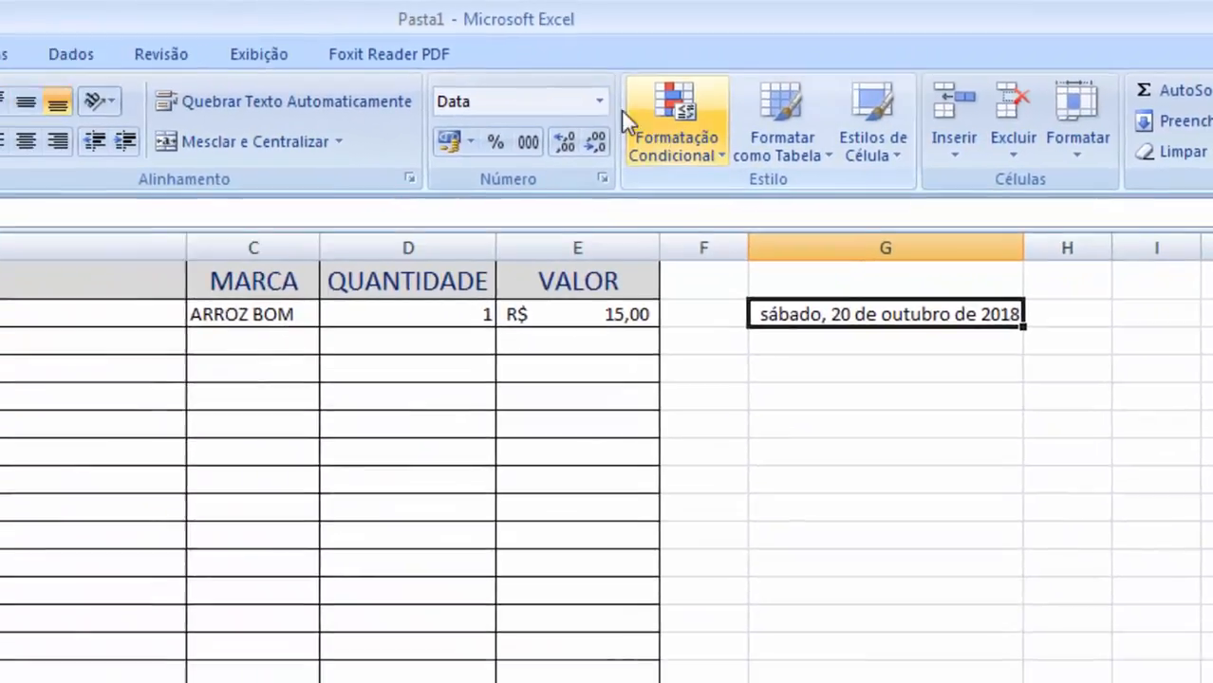
# Open the full format settings for the date in G2 and preview the date types 14/03/2001, long date, 14/3, 14/3/01 and 14-mar-01.
pyautogui.click(359, 140)
pyautogui.click(555, 632)
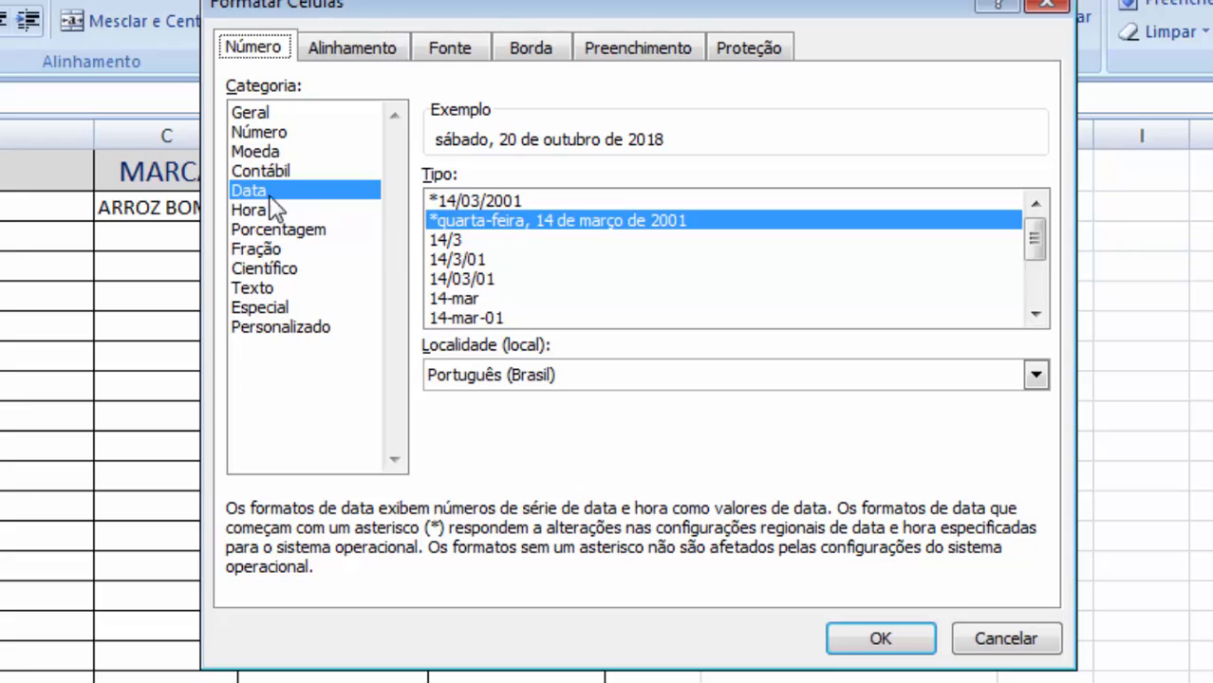
pyautogui.click(486, 202)
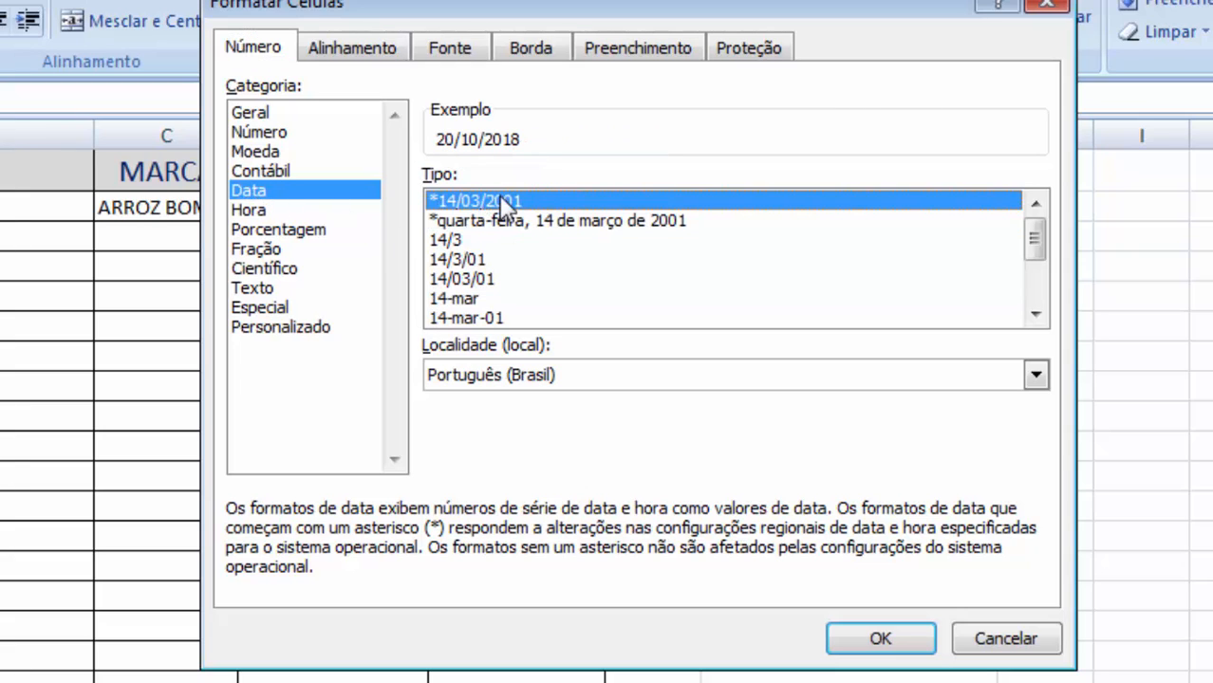
pyautogui.click(537, 223)
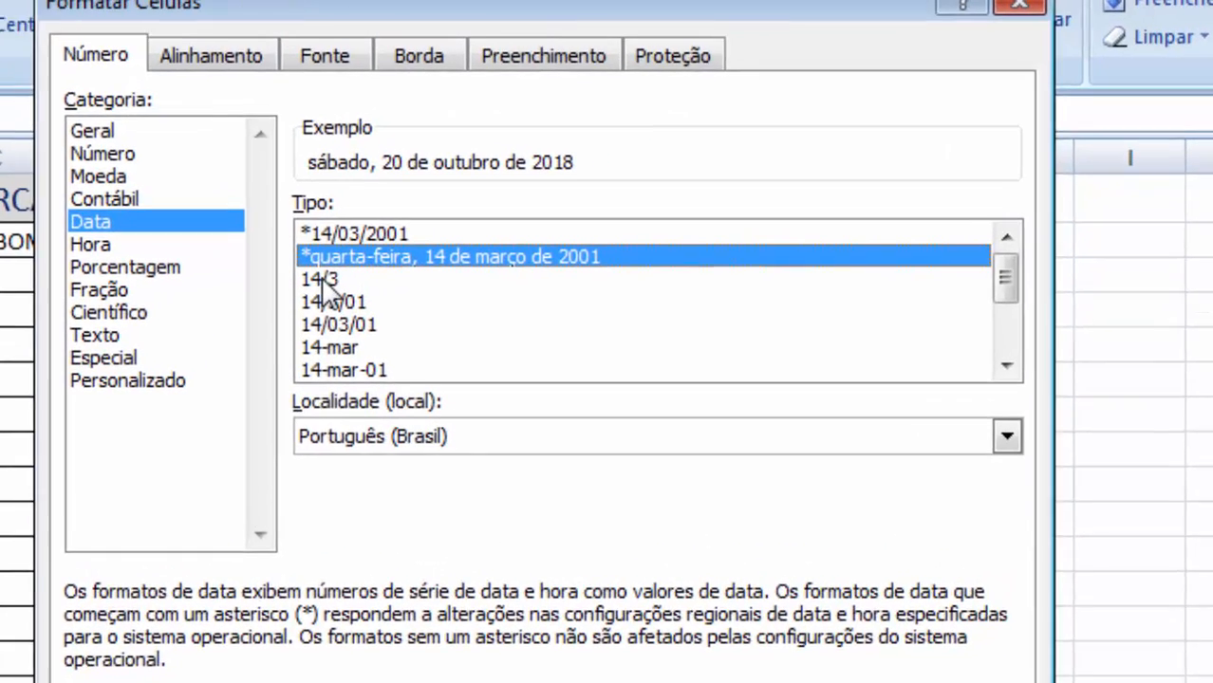
pyautogui.click(447, 240)
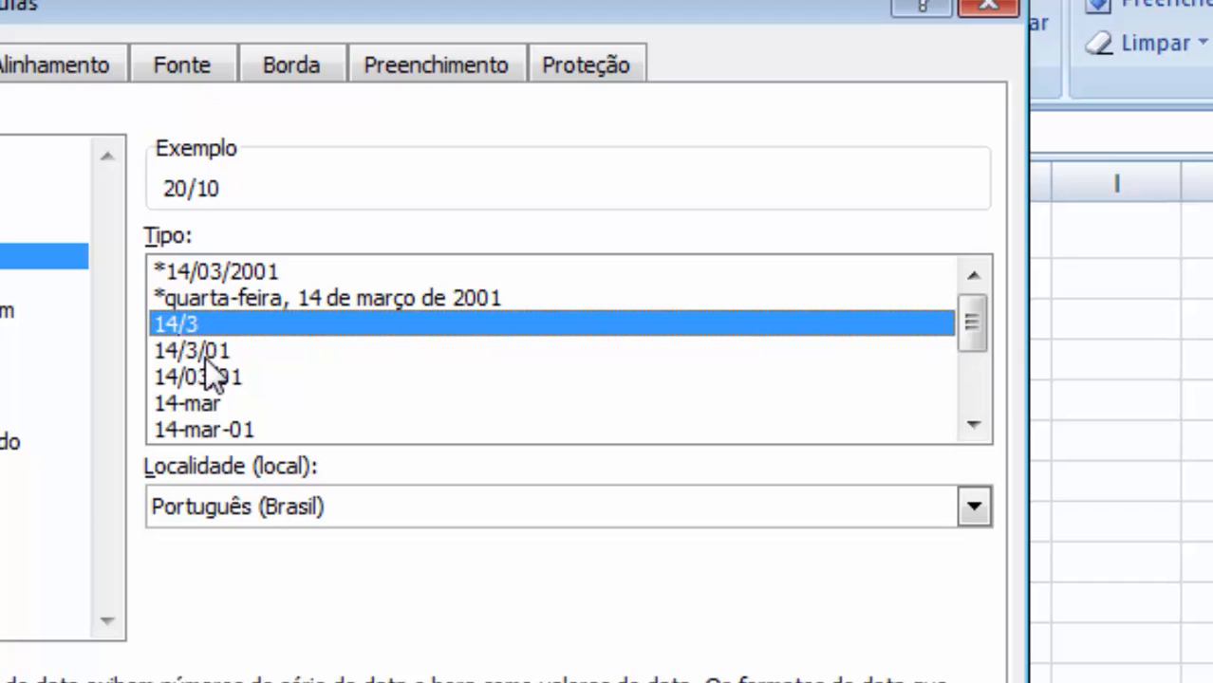
pyautogui.click(207, 350)
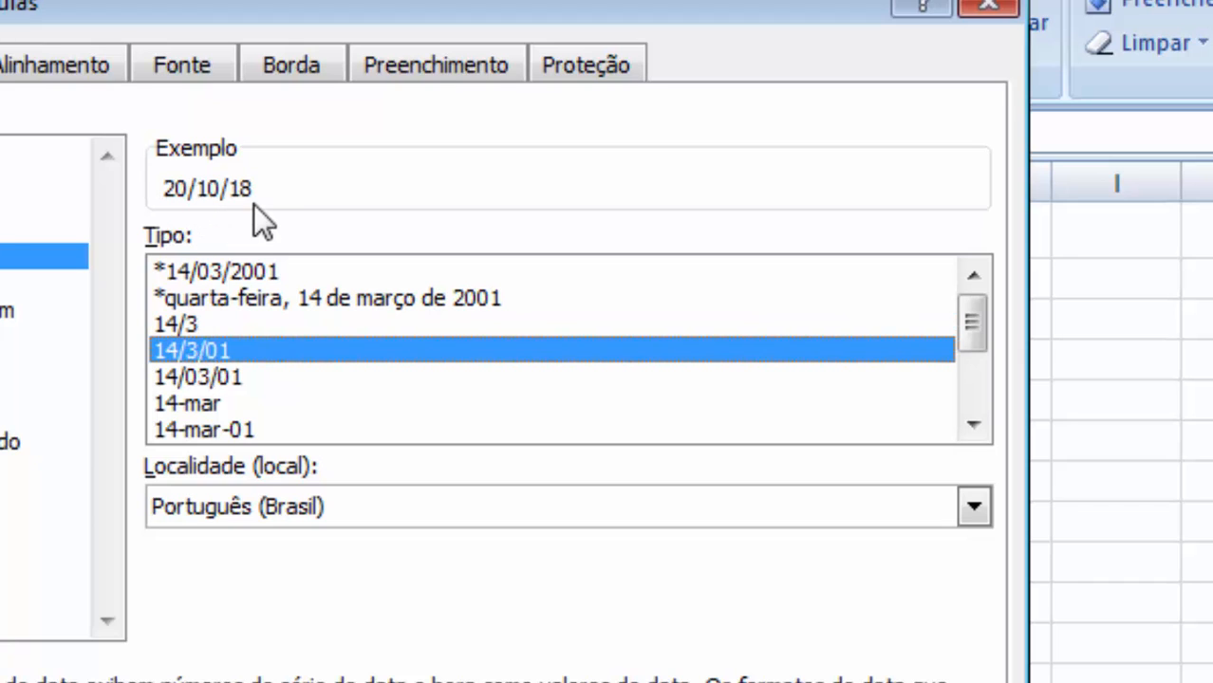
pyautogui.scroll(-2, 286, 391)
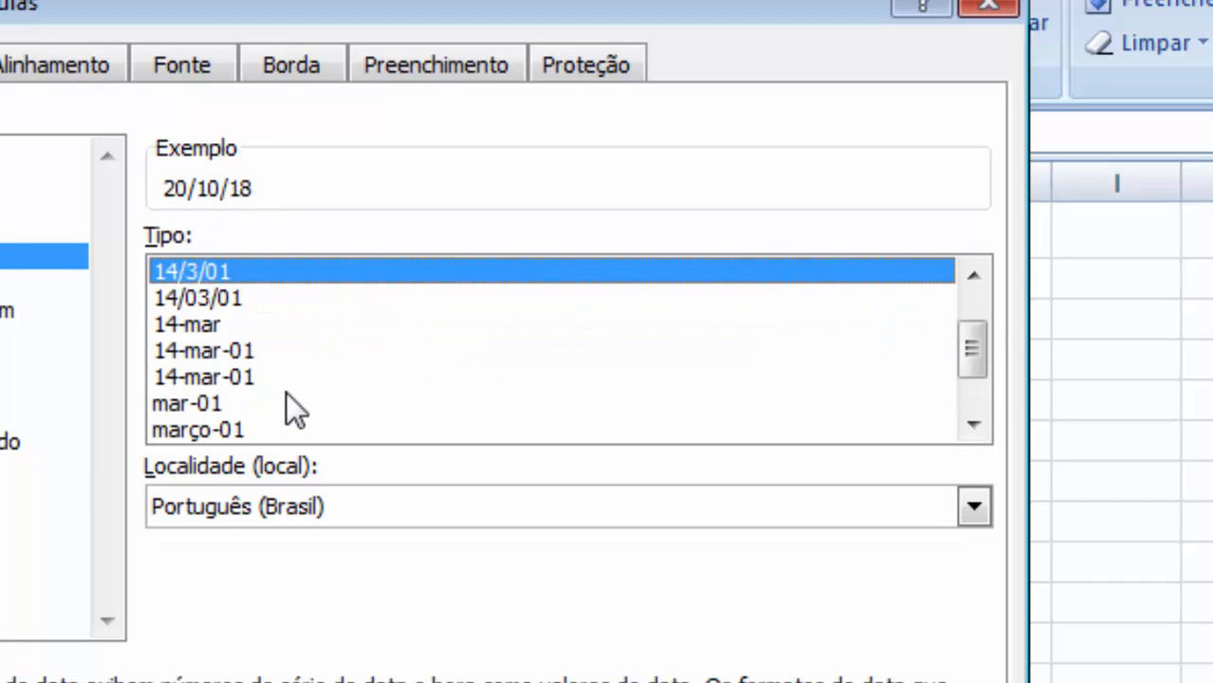
pyautogui.scroll(1, 289, 399)
pyautogui.click(209, 349)
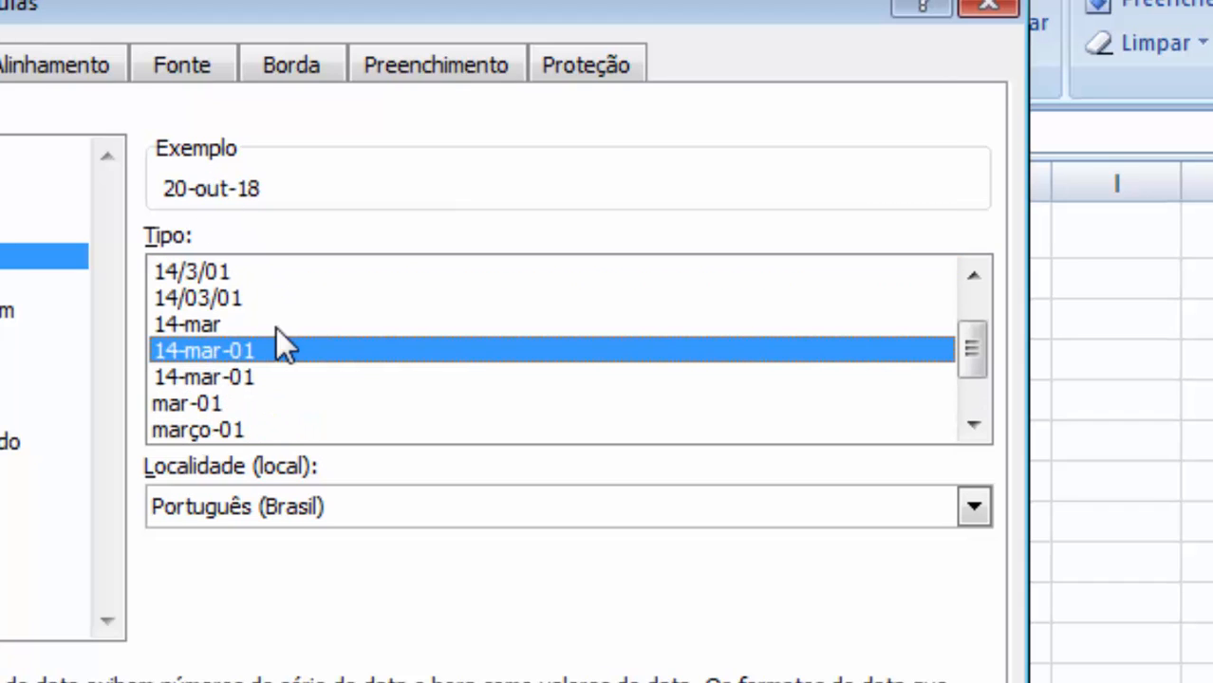
pyautogui.scroll(-1, 277, 329)
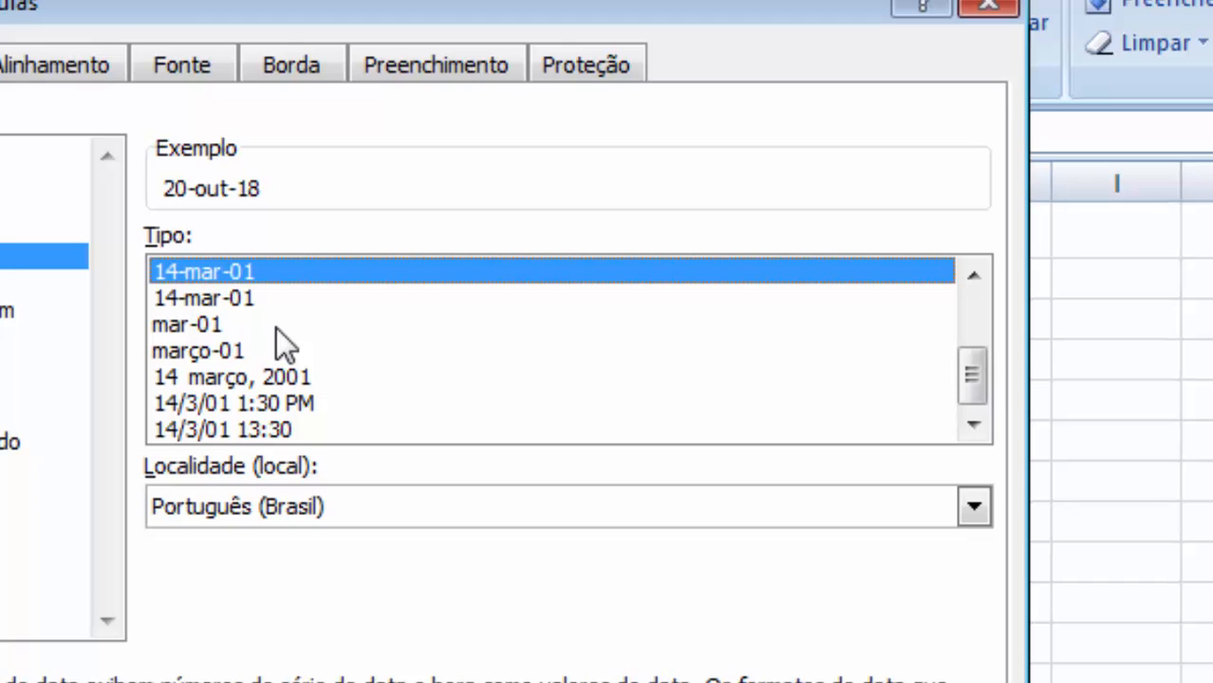
# Compare the two date types that include a time and apply 14/3/01 1:30 PM to cell G2.
pyautogui.click(305, 402)
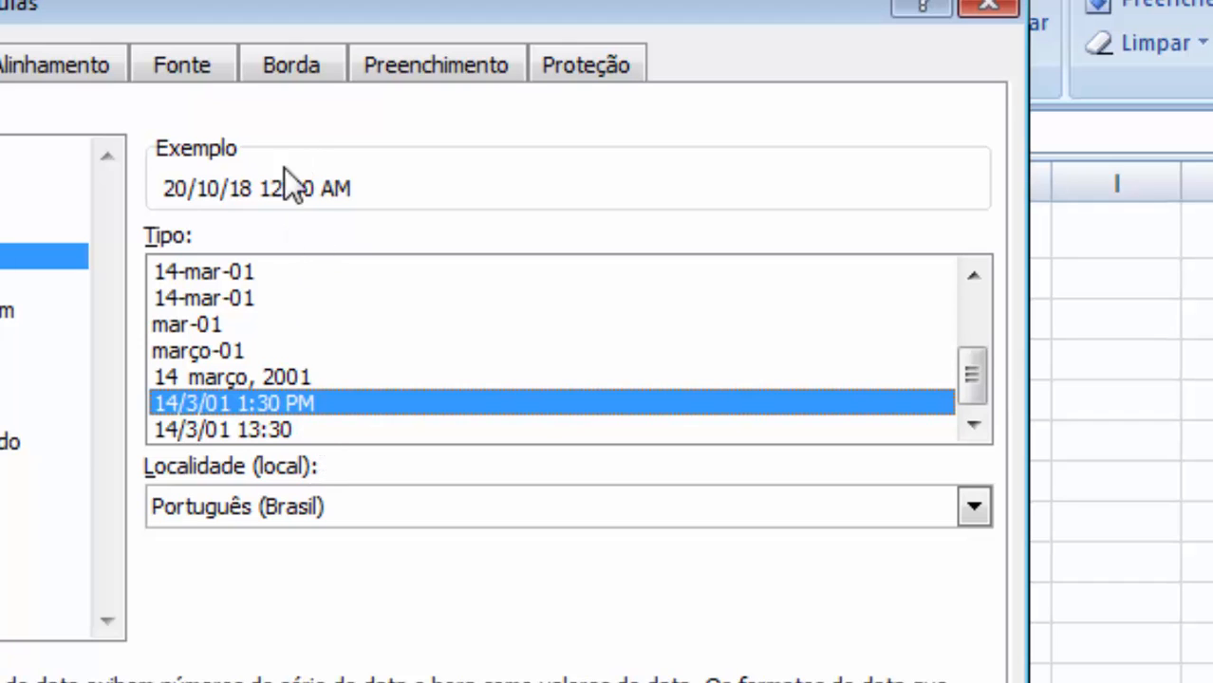
pyautogui.click(278, 431)
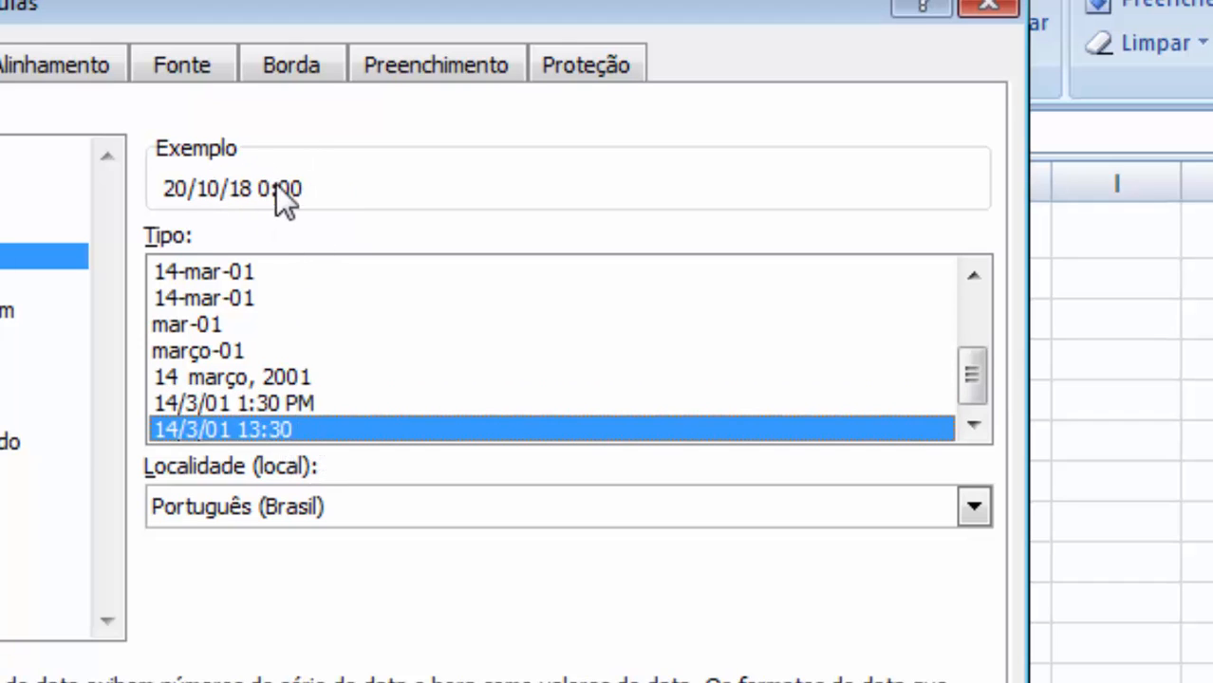
pyautogui.click(280, 410)
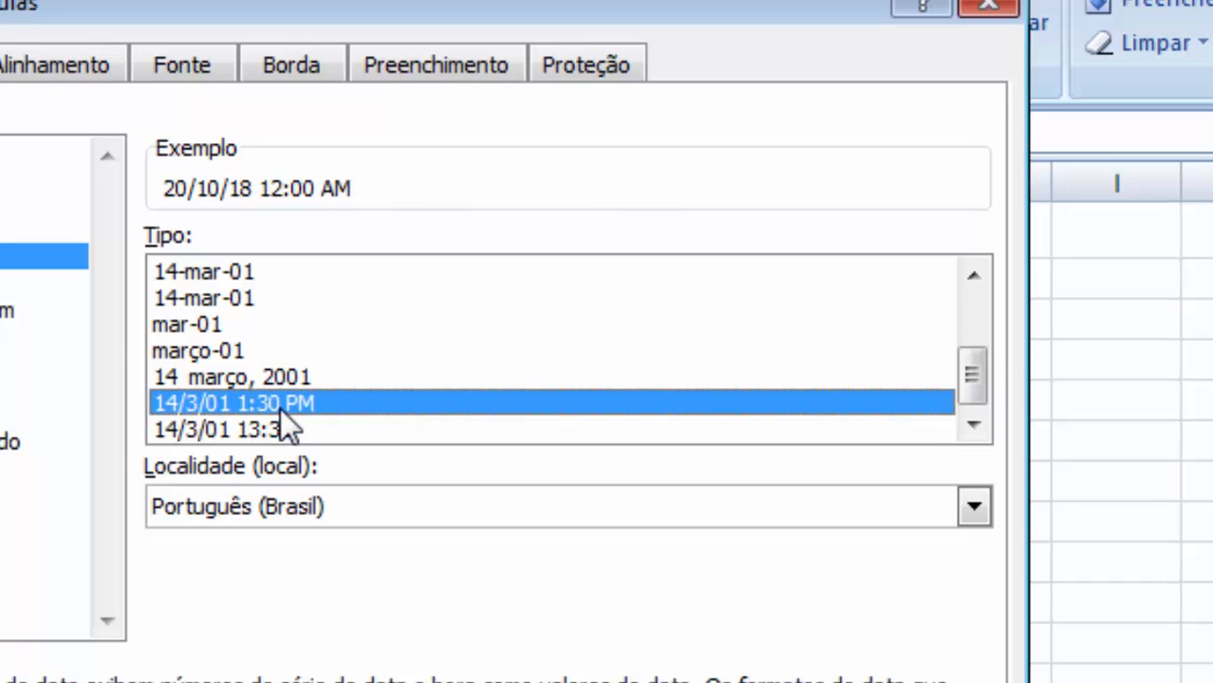
pyautogui.press('Return')
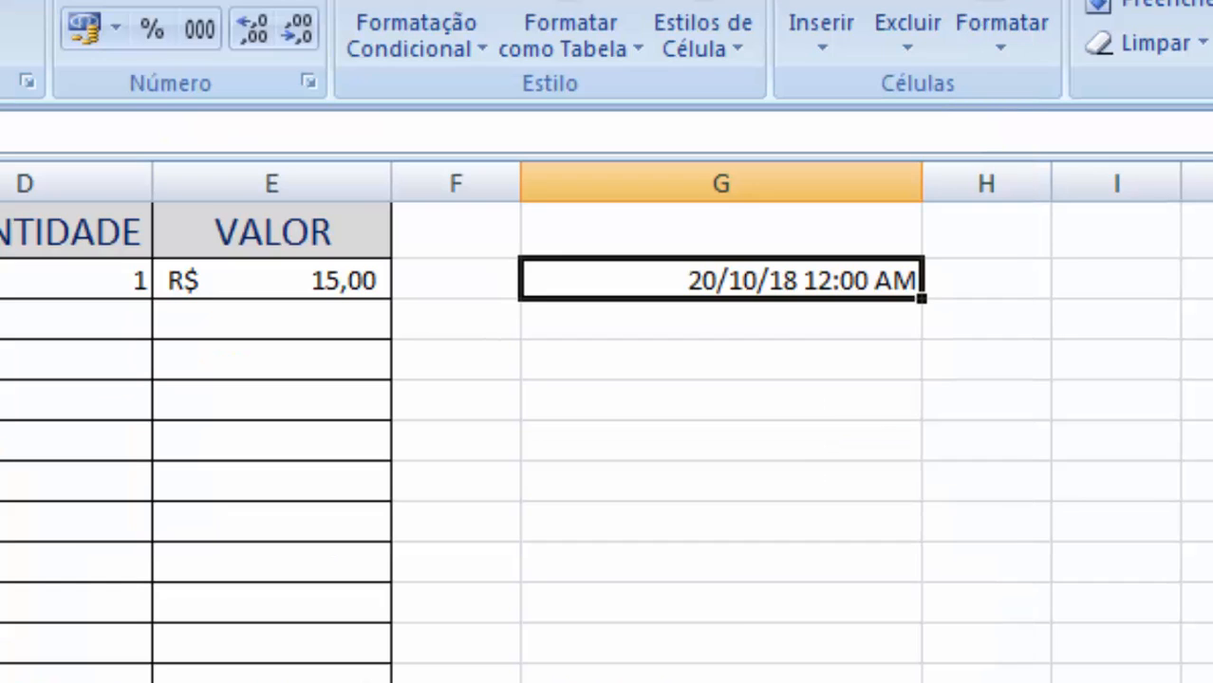
# Edit the entry in cell G2 so that its time is 21:00, keeping the date 20/10/2018.
pyautogui.click(750, 606)
pyautogui.click(814, 290)
pyautogui.press('F2')
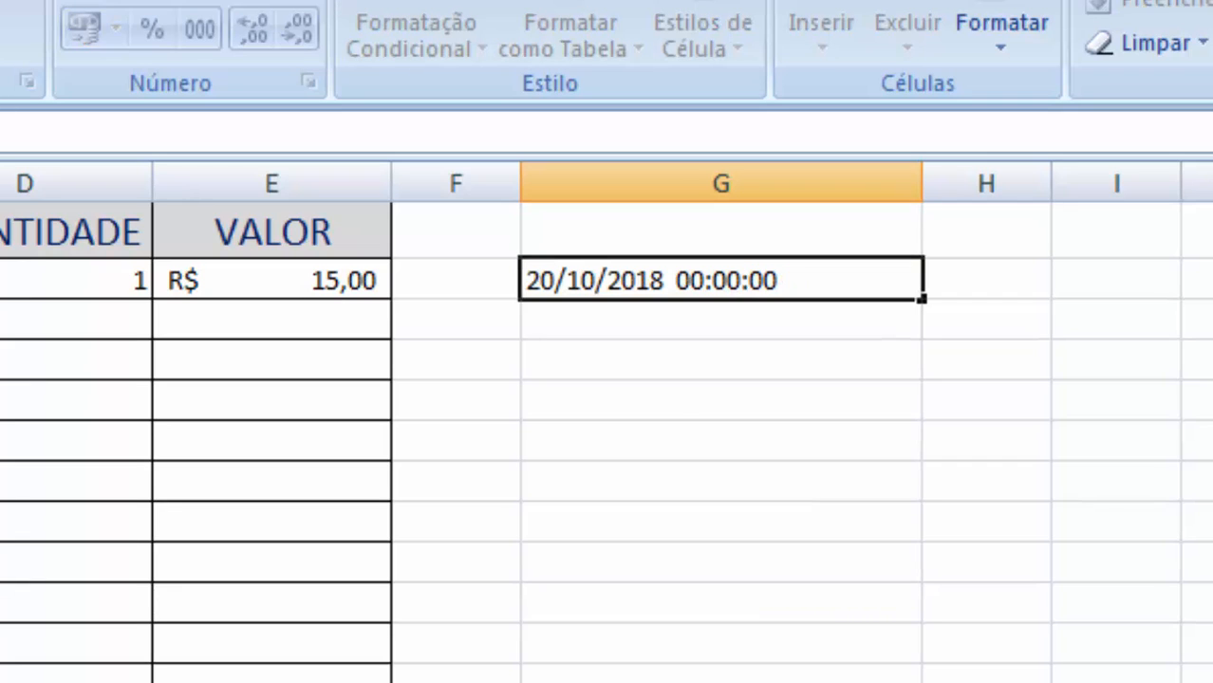
pyautogui.press('BackSpace')
pyautogui.press('BackSpace')
pyautogui.write('21')
pyautogui.press('Return')
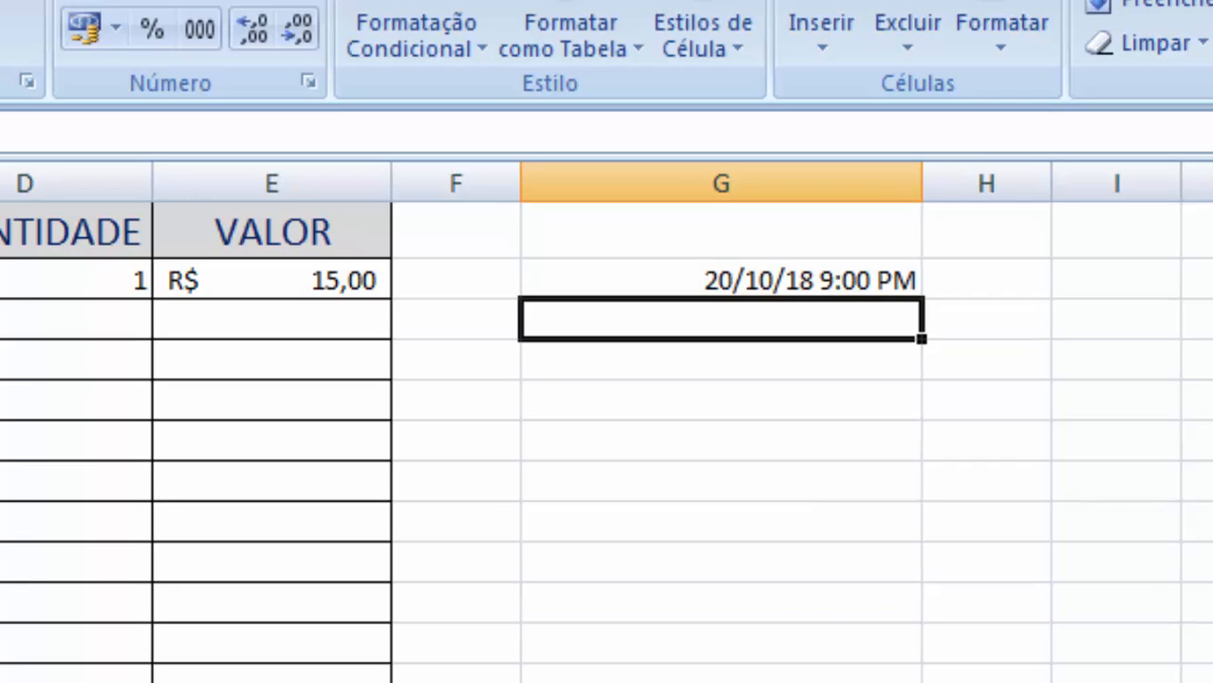
# Examine the Geral and Personalizado categories in the full format settings for G2, and leave without applying a change.
pyautogui.click(671, 281)
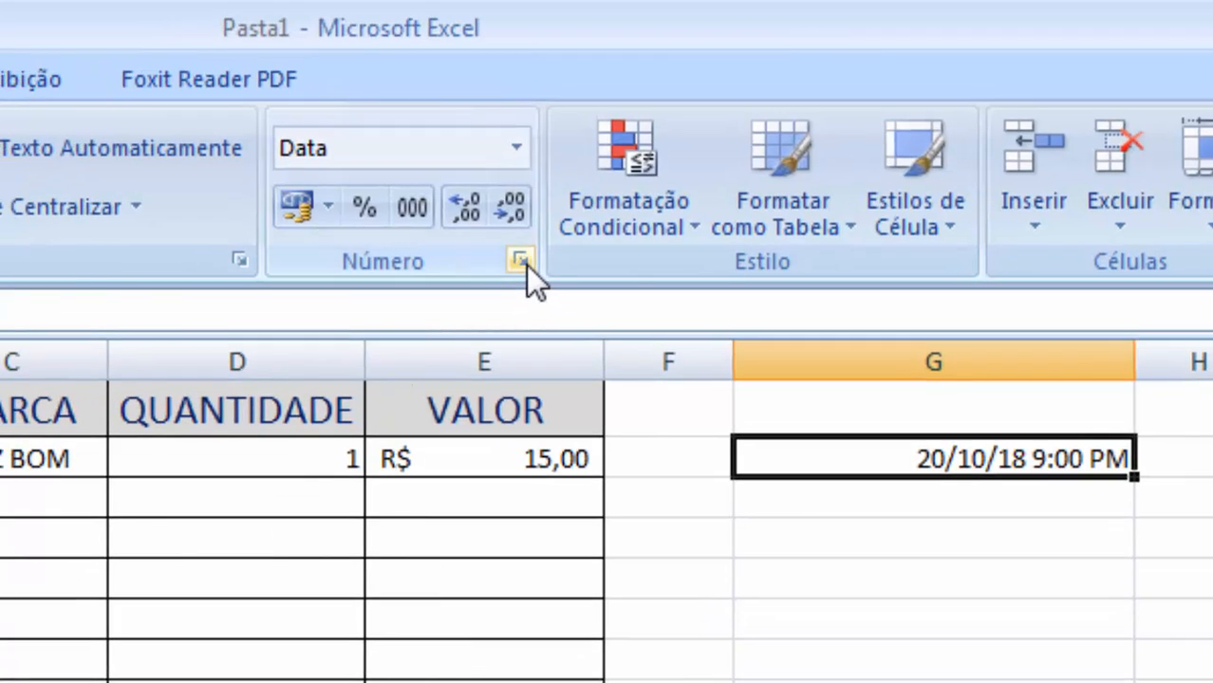
pyautogui.click(308, 82)
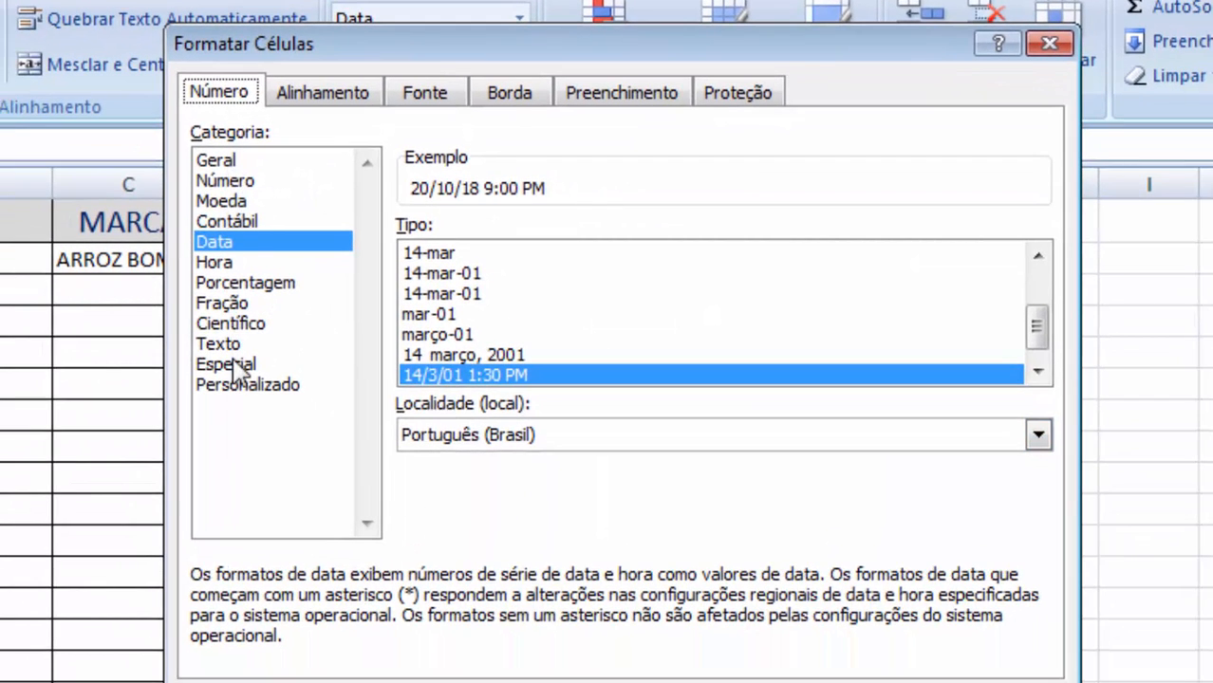
pyautogui.click(235, 161)
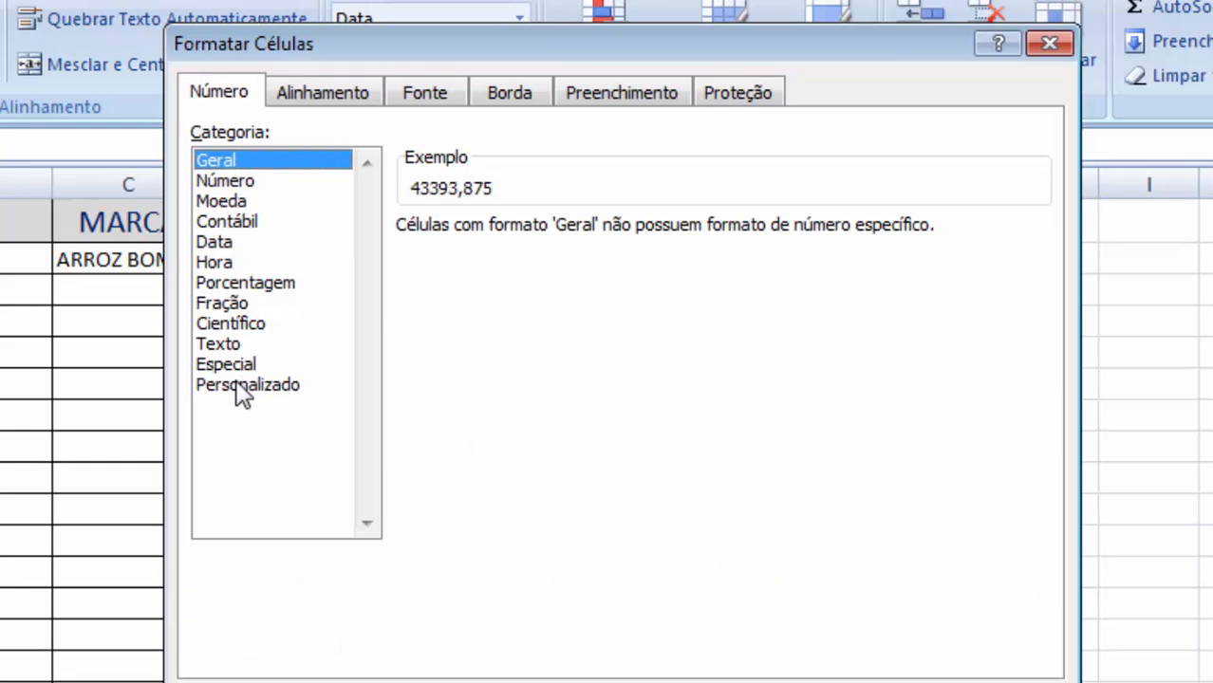
pyautogui.moveTo(384, 43); pyautogui.dragTo(320, 242)
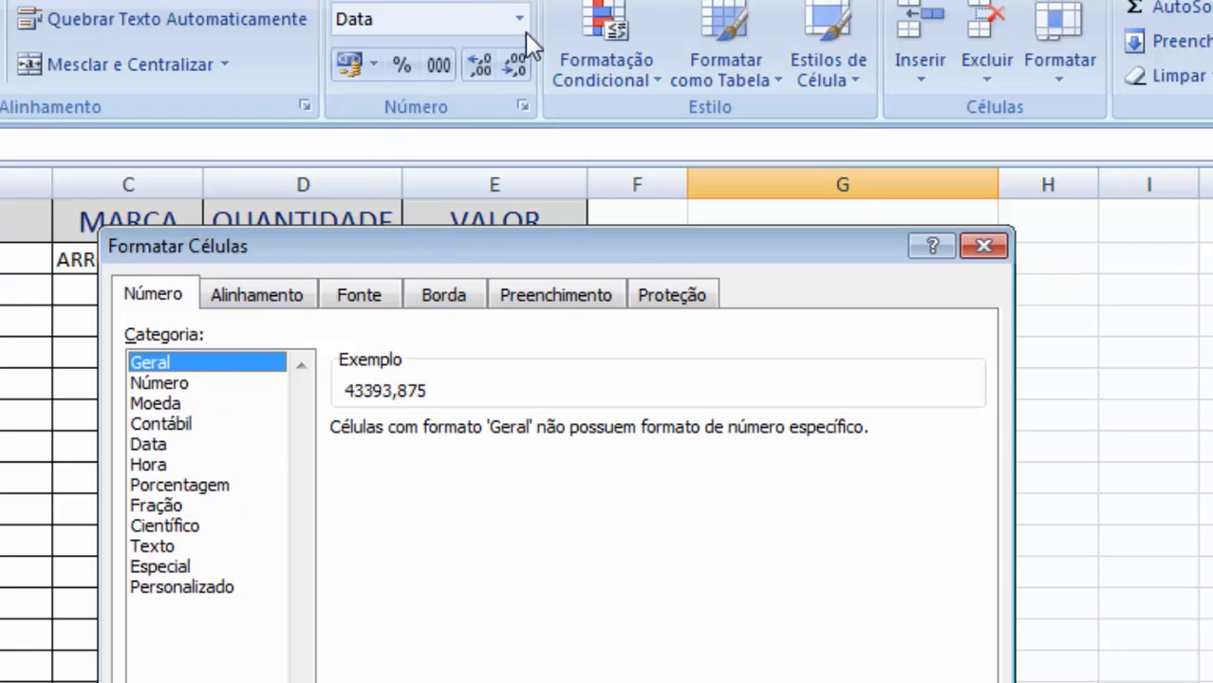
pyautogui.click(190, 592)
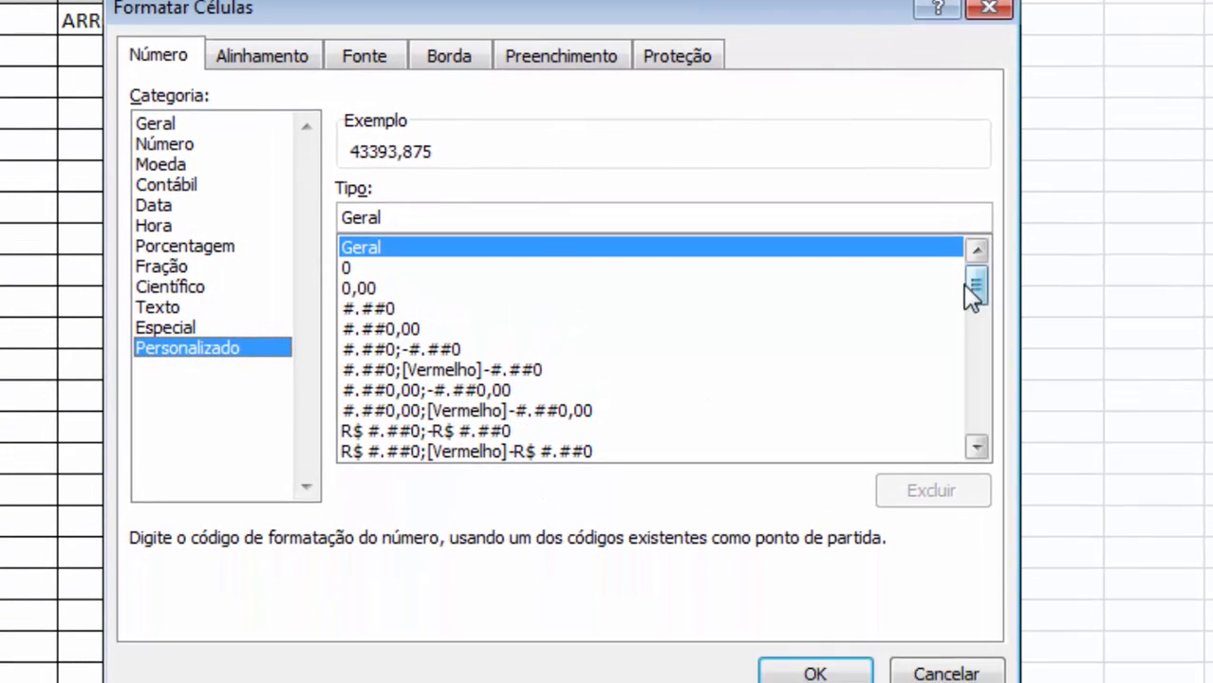
pyautogui.moveTo(975, 285)
pyautogui.mouseDown()
pyautogui.moveTo(989, 421)
pyautogui.moveTo(972, 272)
pyautogui.mouseUp()
pyautogui.click(959, 664)
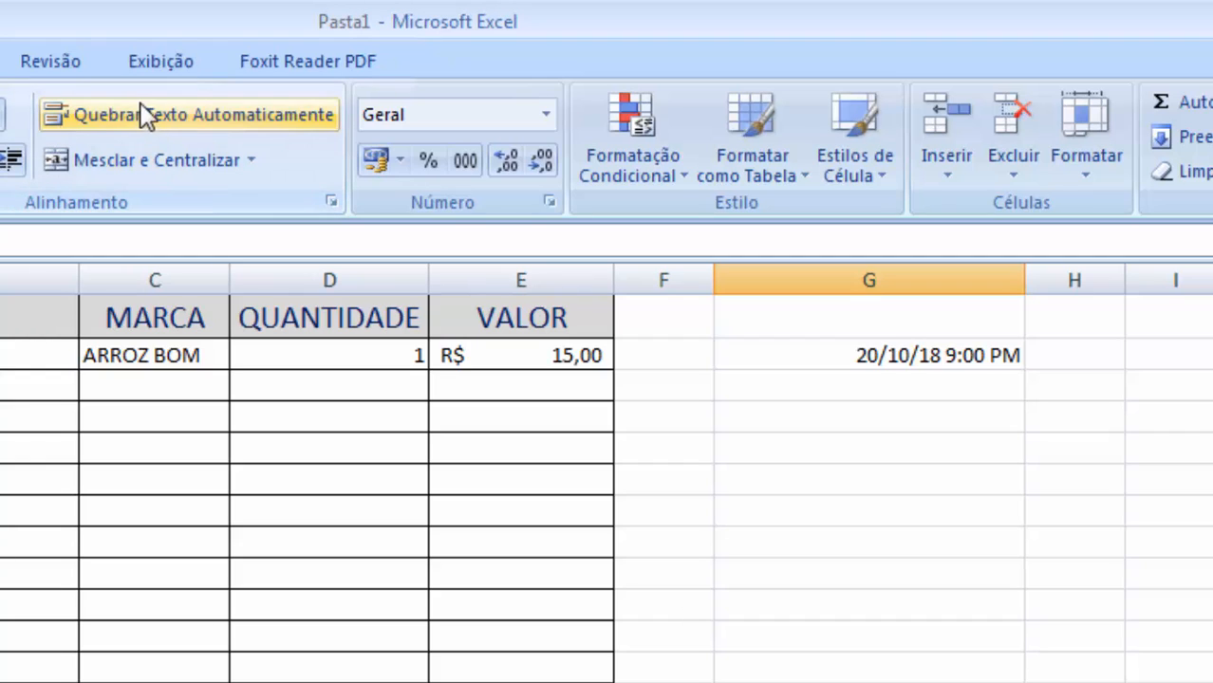
# Review the quick list of number formats, from Geral to Porcentagem, without choosing one.
pyautogui.click(497, 112)
pyautogui.click(546, 114)
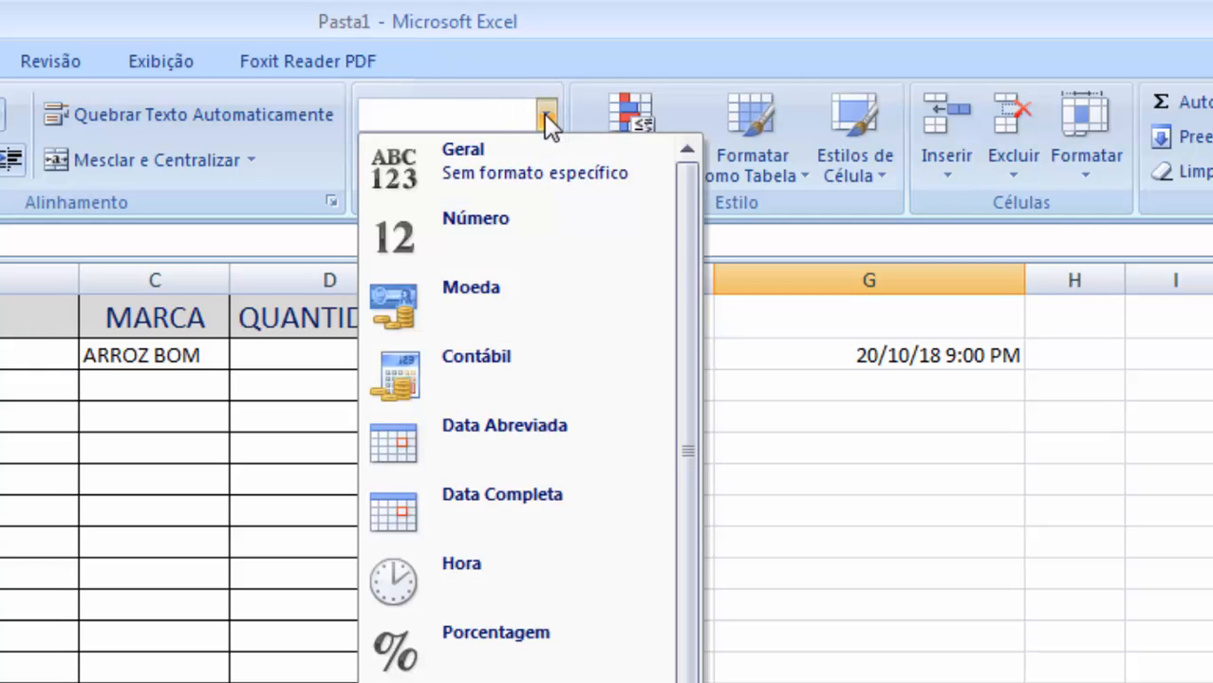
pyautogui.click(546, 113)
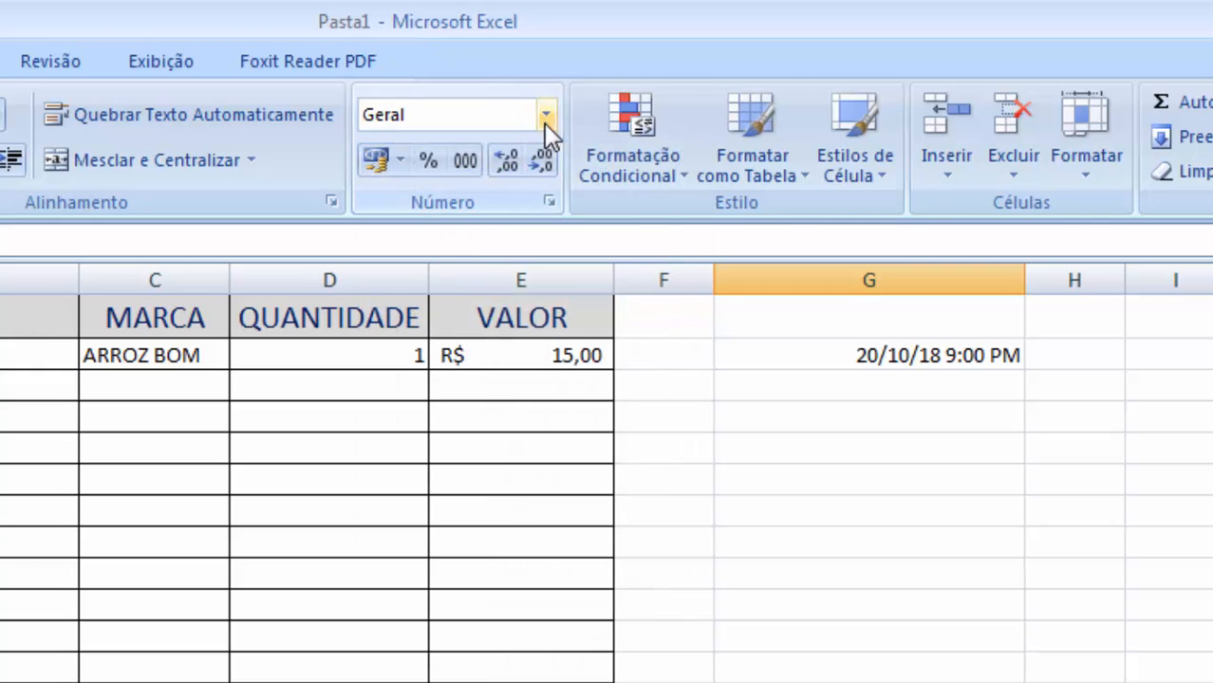